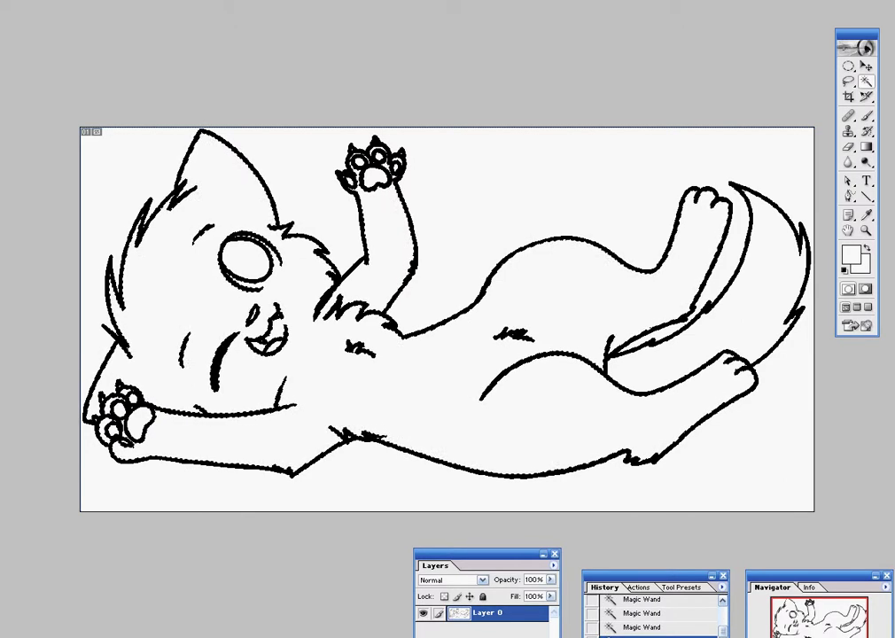
# - Set the foreground colour to dark red 6E1111
pyautogui.click(849, 254)
pyautogui.click(326, 288)
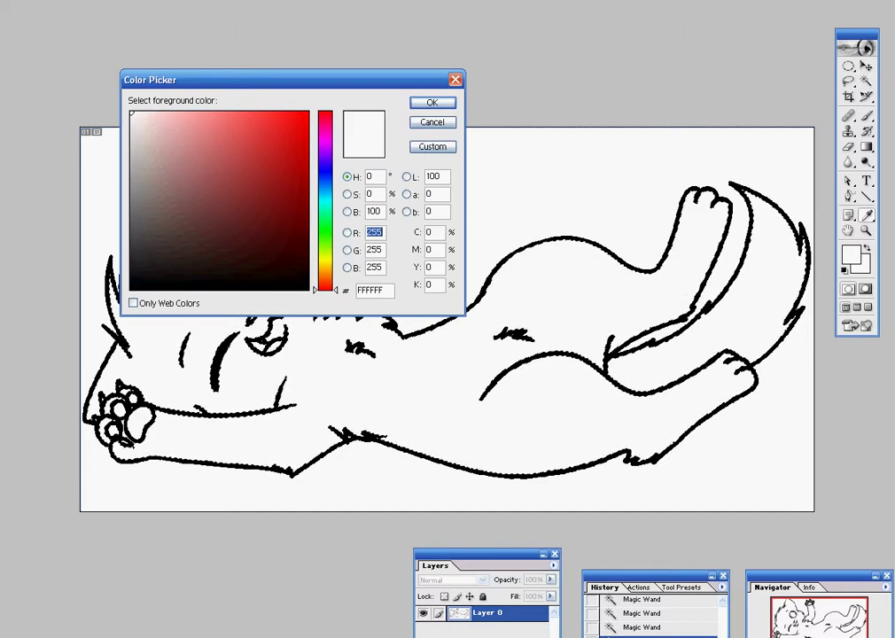
pyautogui.click(282, 222)
pyautogui.moveTo(281, 222); pyautogui.dragTo(280, 212)
pyautogui.press('Return')
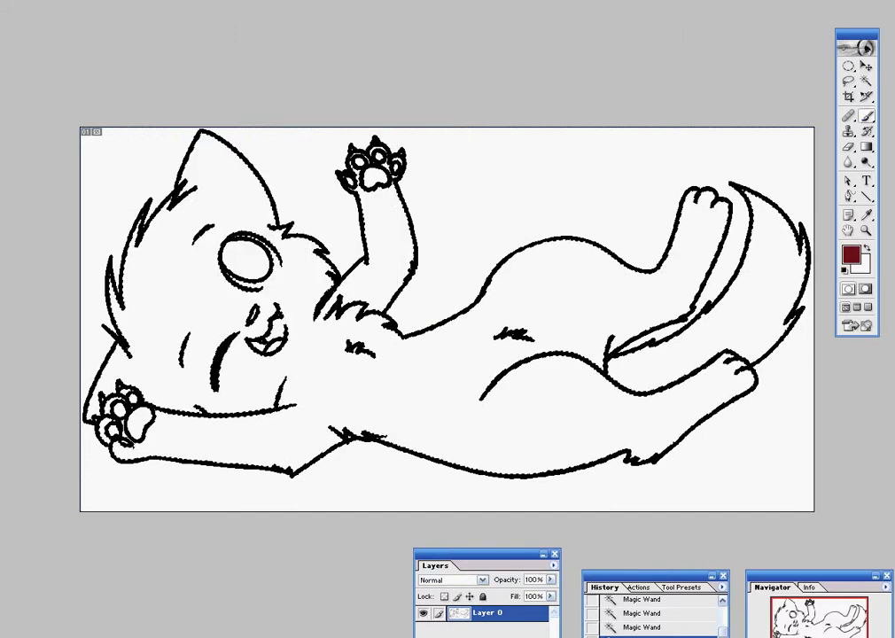
# - Enlarge the brush and paint the lower-left paw and arm dark red inside the selection
pyautogui.rightClick(88, 482)
pyautogui.moveTo(29, 505); pyautogui.dragTo(49, 505)
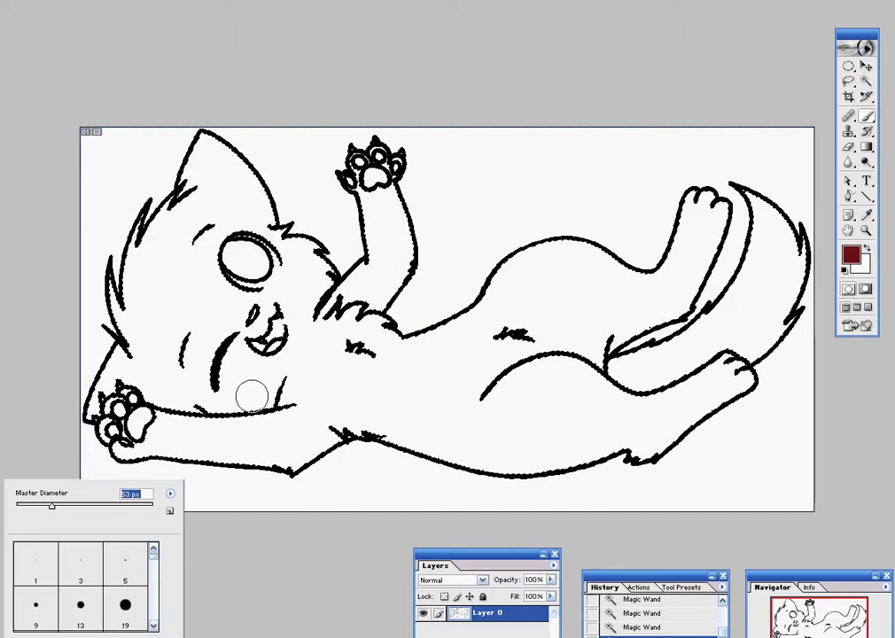
pyautogui.press('Return')
pyautogui.moveTo(275, 398)
pyautogui.mouseDown()
pyautogui.moveTo(141, 407)
pyautogui.moveTo(177, 443)
pyautogui.mouseUp()
pyautogui.moveTo(102, 403)
pyautogui.mouseDown()
pyautogui.moveTo(139, 392)
pyautogui.moveTo(110, 239)
pyautogui.moveTo(190, 196)
pyautogui.moveTo(201, 215)
pyautogui.moveTo(269, 170)
pyautogui.moveTo(332, 167)
pyautogui.moveTo(410, 223)
pyautogui.moveTo(389, 272)
pyautogui.moveTo(293, 296)
pyautogui.moveTo(274, 266)
pyautogui.mouseUp()
# - Paint the head, cheek, belly and tail dark red, then make white the foreground colour
pyautogui.moveTo(214, 199)
pyautogui.mouseDown()
pyautogui.moveTo(133, 222)
pyautogui.moveTo(208, 240)
pyautogui.moveTo(98, 266)
pyautogui.mouseUp()
pyautogui.moveTo(173, 313)
pyautogui.mouseDown()
pyautogui.moveTo(169, 403)
pyautogui.moveTo(232, 355)
pyautogui.moveTo(283, 363)
pyautogui.moveTo(405, 344)
pyautogui.moveTo(285, 414)
pyautogui.moveTo(277, 430)
pyautogui.moveTo(714, 454)
pyautogui.moveTo(748, 370)
pyautogui.moveTo(593, 409)
pyautogui.moveTo(669, 369)
pyautogui.moveTo(354, 390)
pyautogui.moveTo(462, 344)
pyautogui.moveTo(518, 301)
pyautogui.moveTo(541, 260)
pyautogui.moveTo(673, 250)
pyautogui.moveTo(676, 282)
pyautogui.mouseUp()
pyautogui.moveTo(658, 319)
pyautogui.mouseDown()
pyautogui.moveTo(659, 278)
pyautogui.moveTo(643, 297)
pyautogui.moveTo(576, 319)
pyautogui.moveTo(771, 292)
pyautogui.moveTo(780, 170)
pyautogui.moveTo(791, 224)
pyautogui.mouseUp()
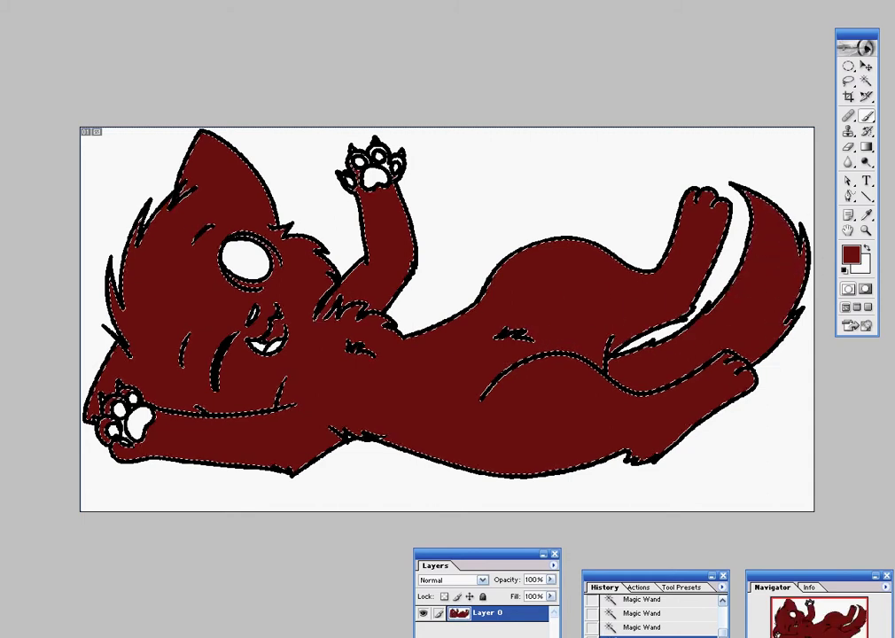
pyautogui.click(850, 254)
pyautogui.click(132, 113)
# - Touch up the eye with white and Magic Wand-select the white areas
pyautogui.click(431, 103)
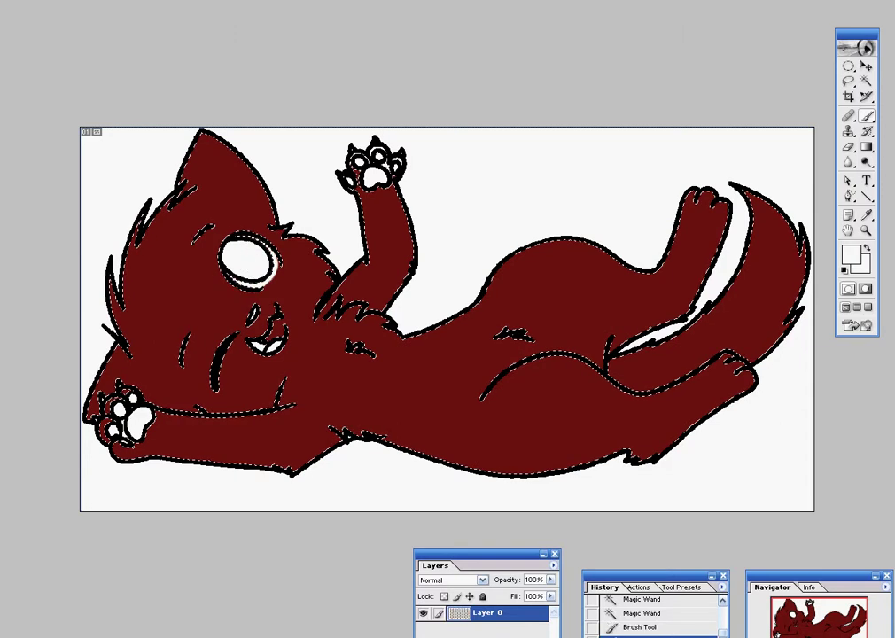
pyautogui.click(255, 232)
pyautogui.press('w')
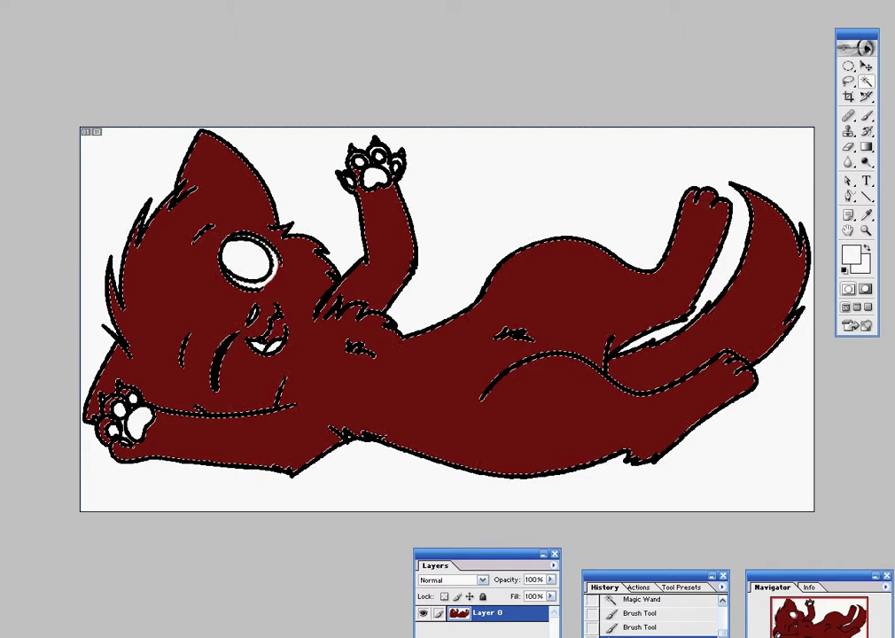
pyautogui.click(261, 339)
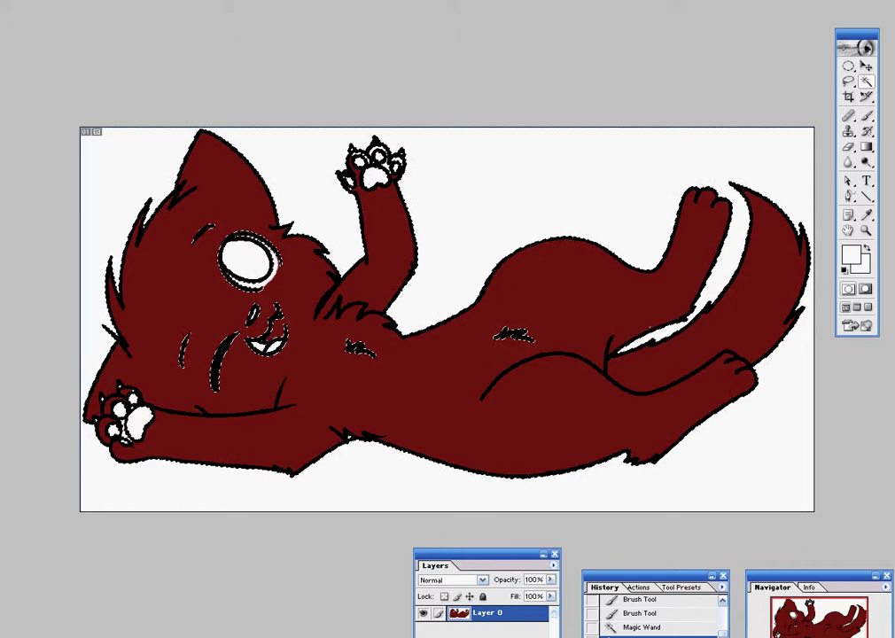
# - Step back the selection change and return to the Brush with dark red as the colour
pyautogui.hotkey('ctrl', 'z')
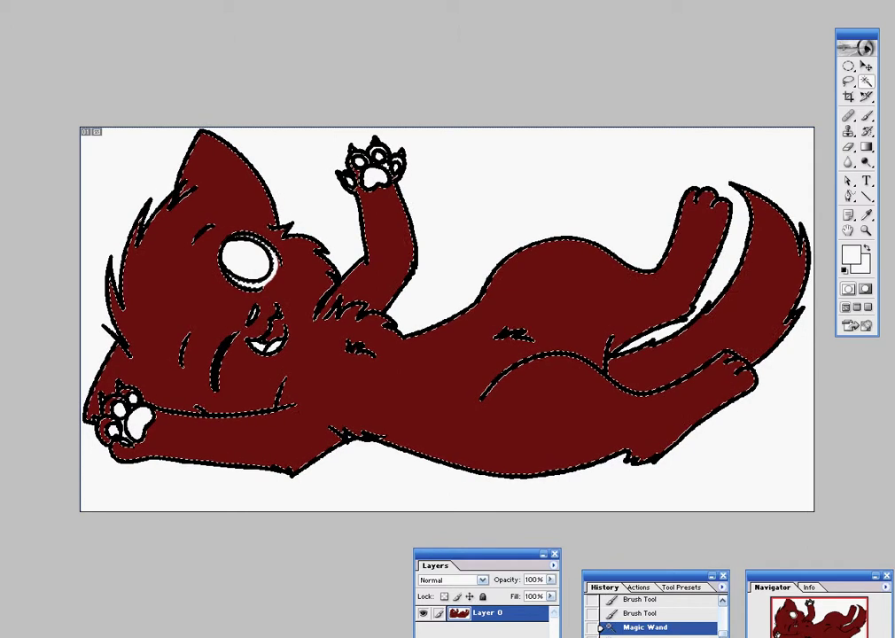
pyautogui.hotkey('ctrl', 'z')
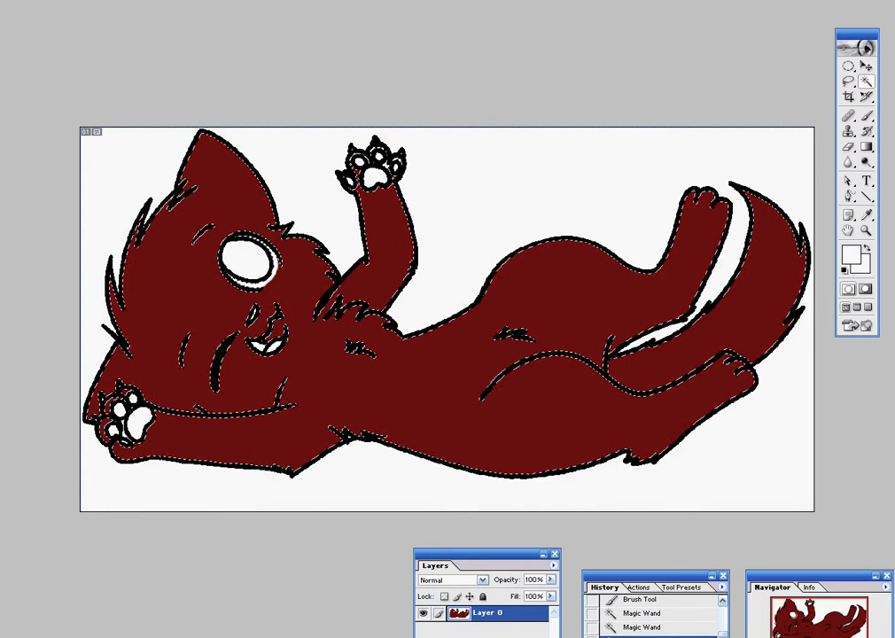
pyautogui.press('b')
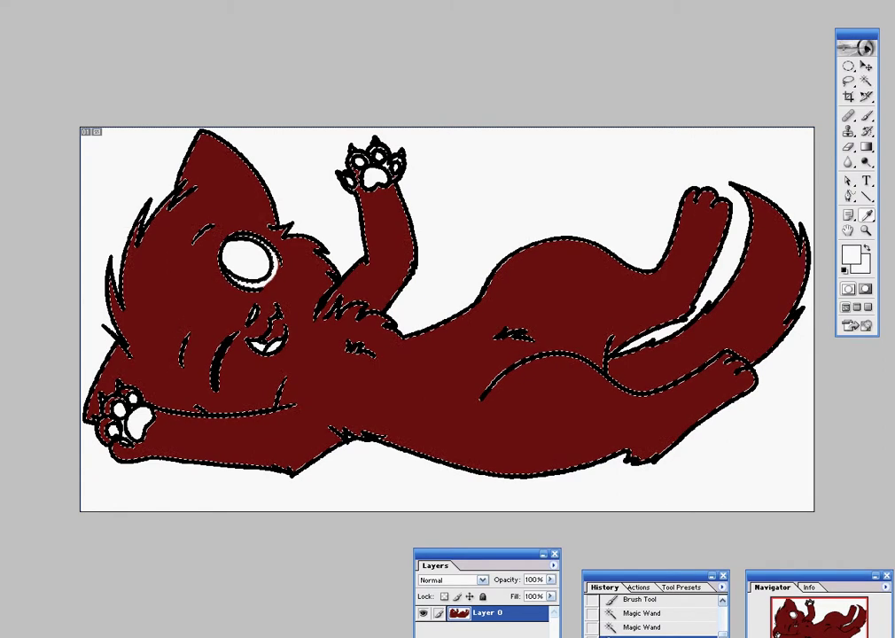
pyautogui.keyDown('alt'); pyautogui.click(488, 297); pyautogui.keyUp('alt')
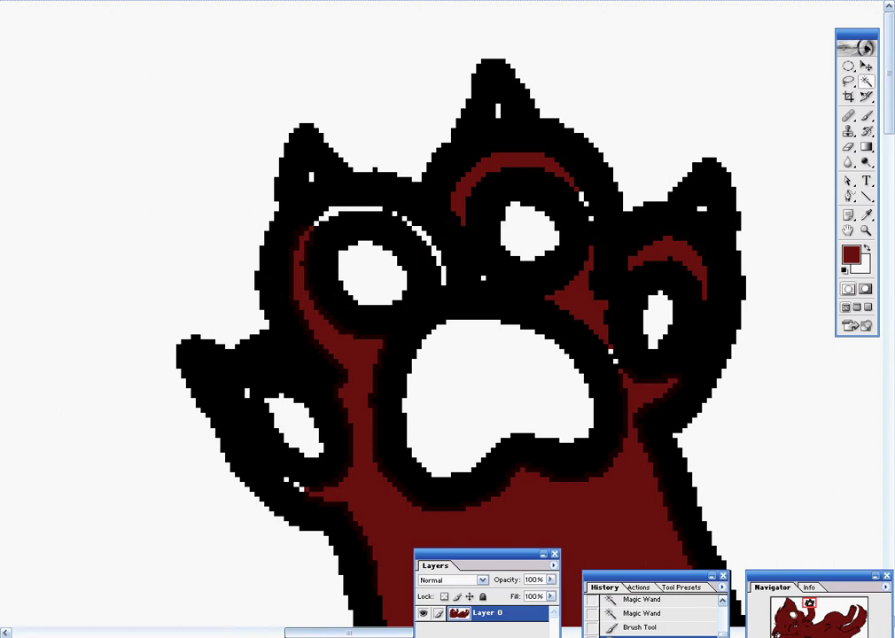
# - Shrink the brush to 1 px and deselect everything
pyautogui.press('b')
pyautogui.rightClick(124, 438)
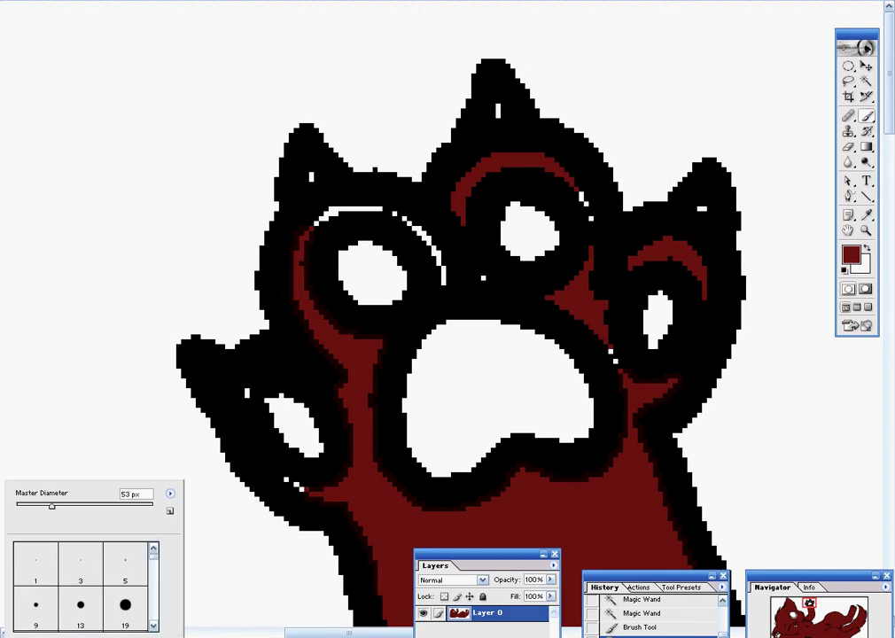
pyautogui.click(35, 564)
pyautogui.press('Return')
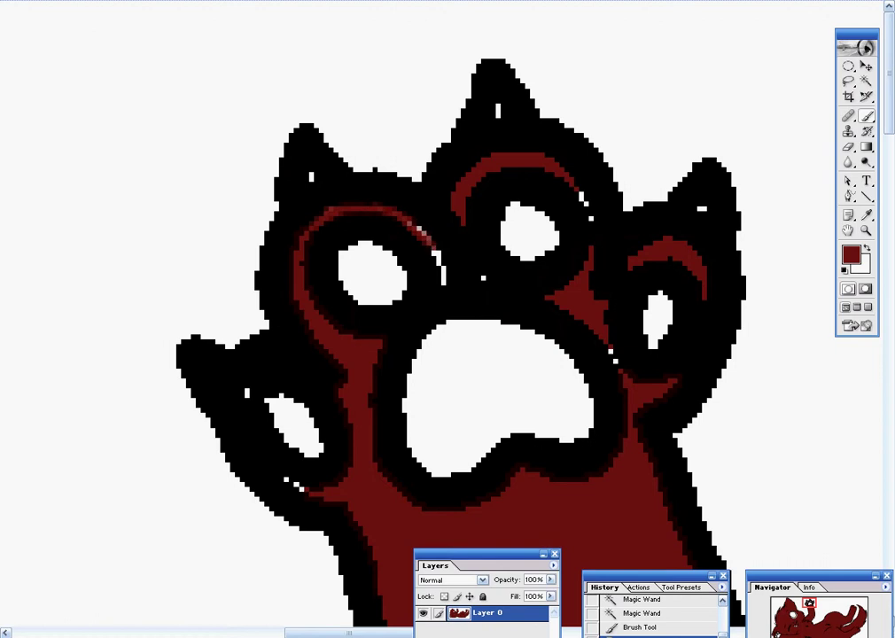
pyautogui.hotkey('ctrl', 'd')
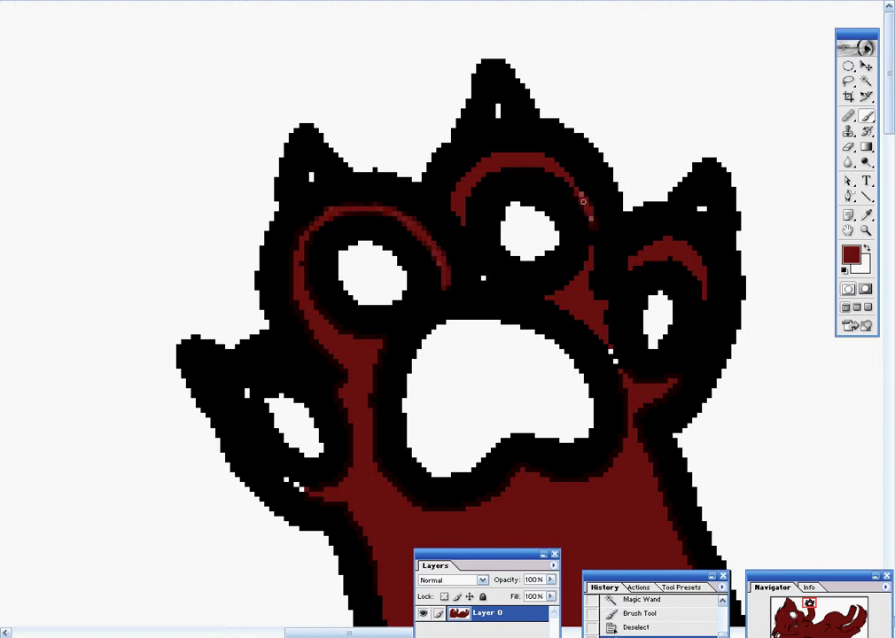
# - Paint thin dark red strokes around the raised paw's toe pads, then zoom out
pyautogui.click(627, 363)
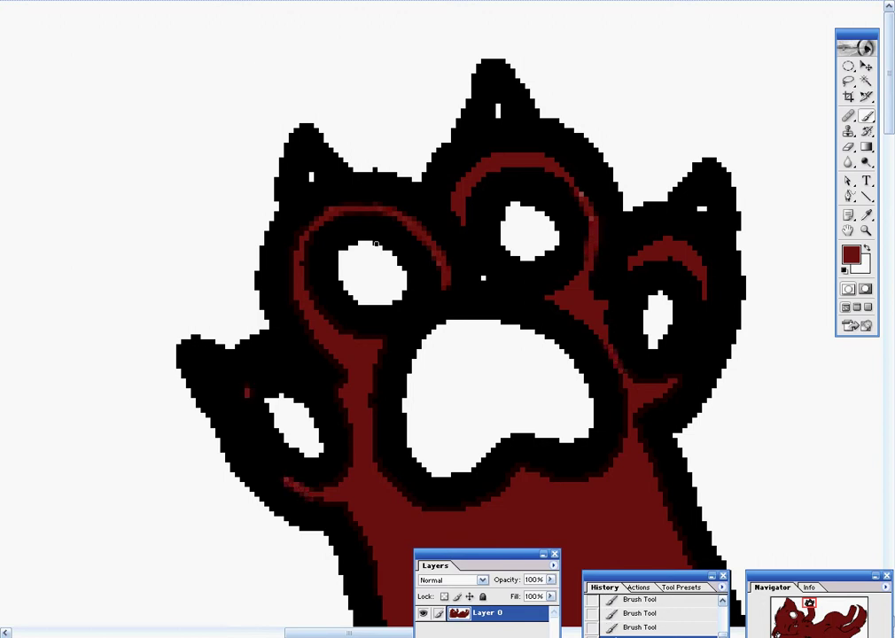
pyautogui.moveTo(473, 496); pyautogui.dragTo(565, 498)
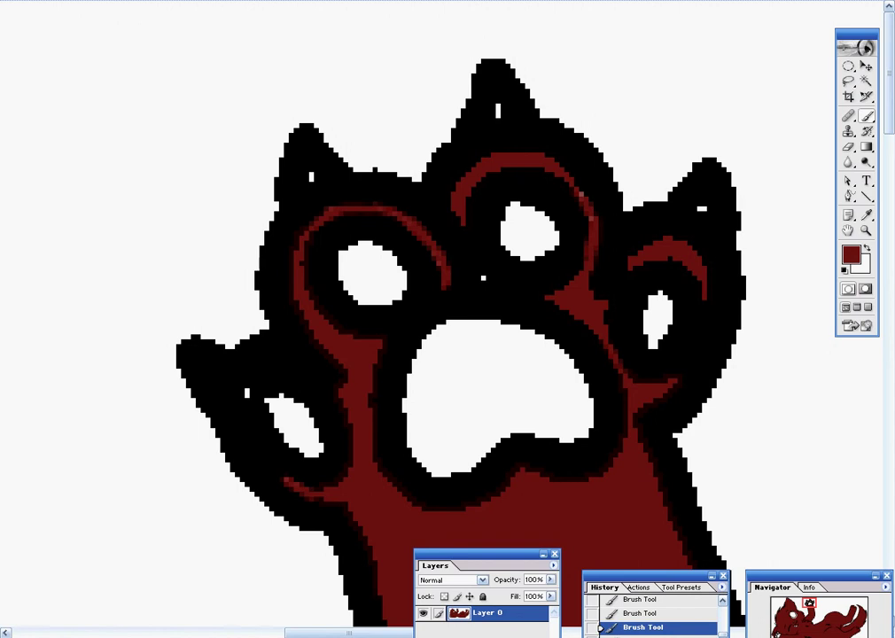
pyautogui.hotkey('ctrl', '-')
pyautogui.hotkey('ctrl', '-')
pyautogui.hotkey('ctrl', '-')
pyautogui.hotkey('ctrl', '-')
pyautogui.hotkey('ctrl', '-')
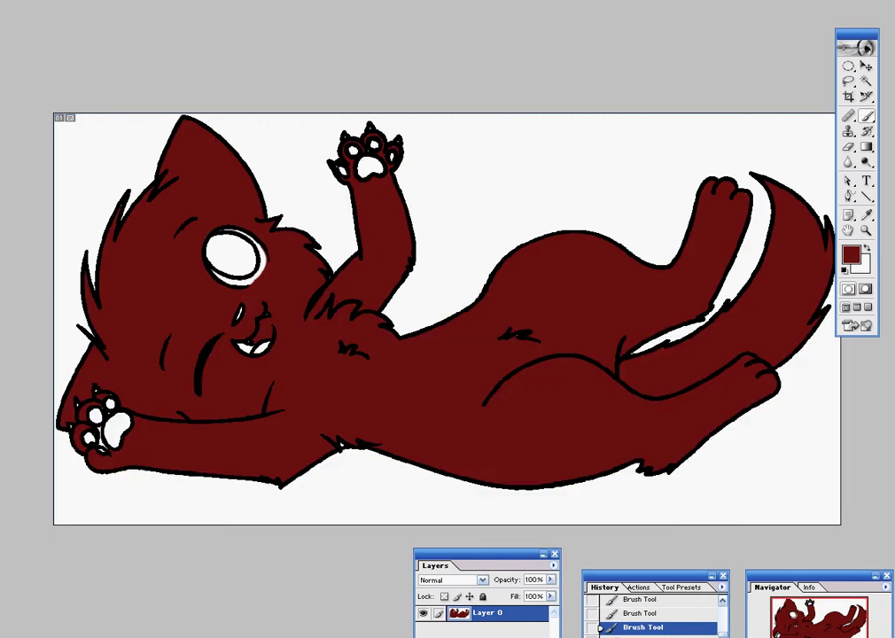
# - Zoom into the lower-left paw and dab dark red into the gap between the toe pads
pyautogui.hotkey('ctrl', '+')
pyautogui.hotkey('ctrl', '+')
pyautogui.hotkey('ctrl', '+')
pyautogui.scroll(-1, 443, 319)
pyautogui.scroll(-3, 443, 319)
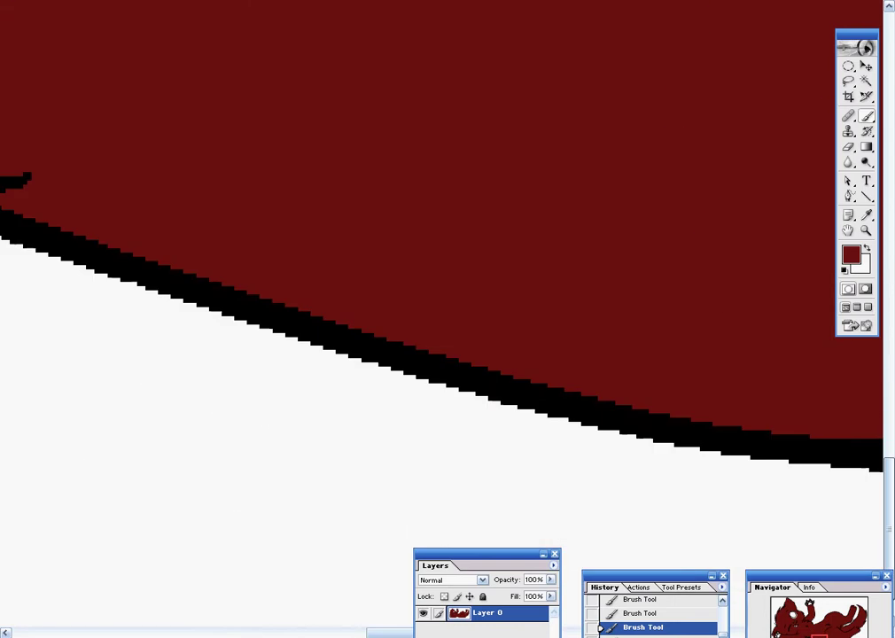
pyautogui.scroll(3, 443, 319)
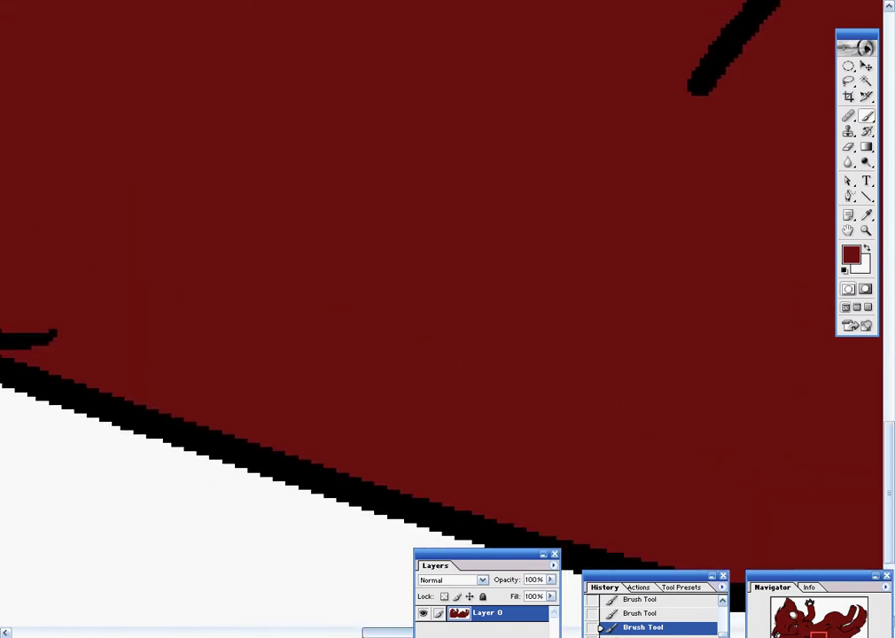
pyautogui.hscroll(-3, 443, 319)
pyautogui.hscroll(-3, 287, 404)
pyautogui.scroll(1, 287, 404)
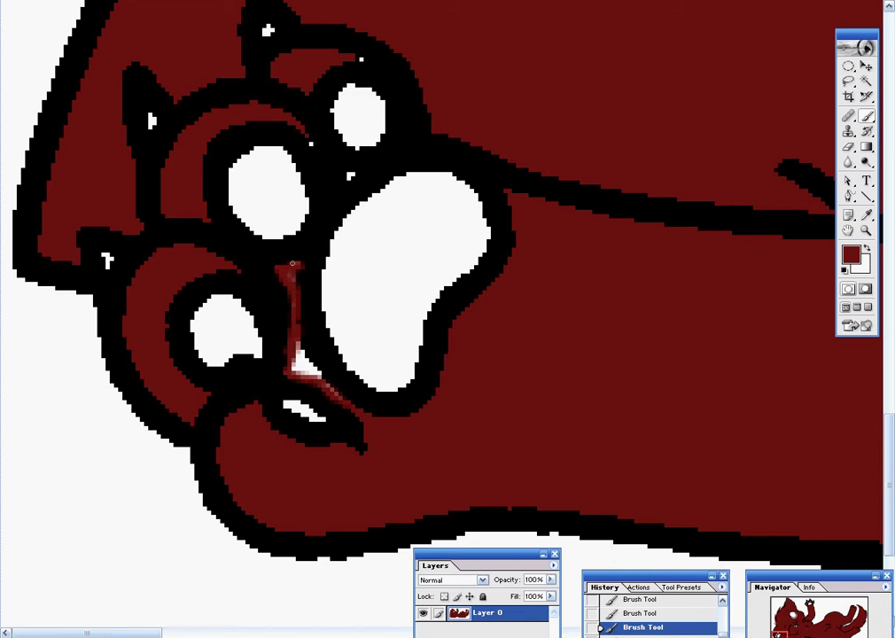
pyautogui.click(288, 287)
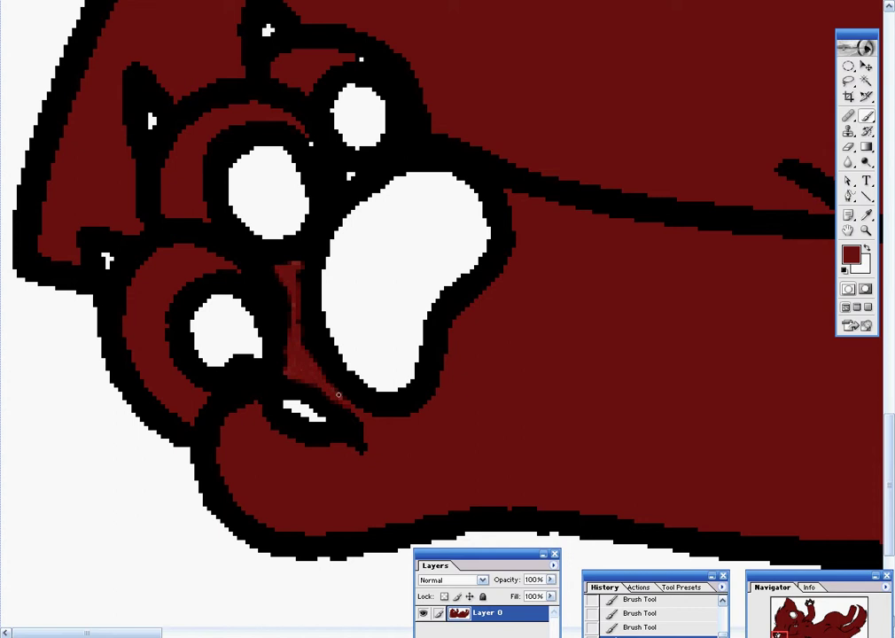
# - Zoom out to the whole cat, then zoom back in on the white patch by the face
pyautogui.scroll(2, 355, 372)
pyautogui.scroll(2, 373, 339)
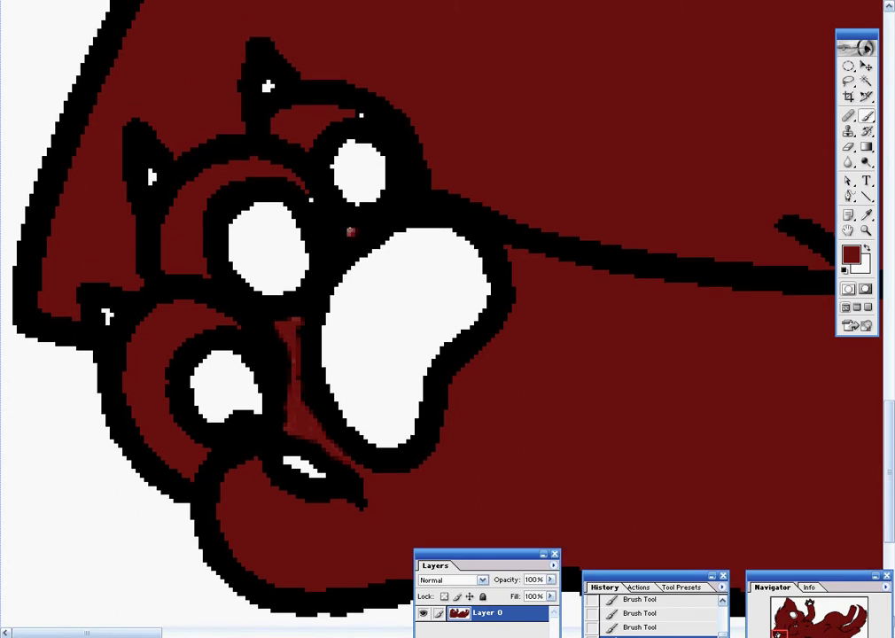
pyautogui.scroll(3, 345, 234)
pyautogui.scroll(4, 419, 271)
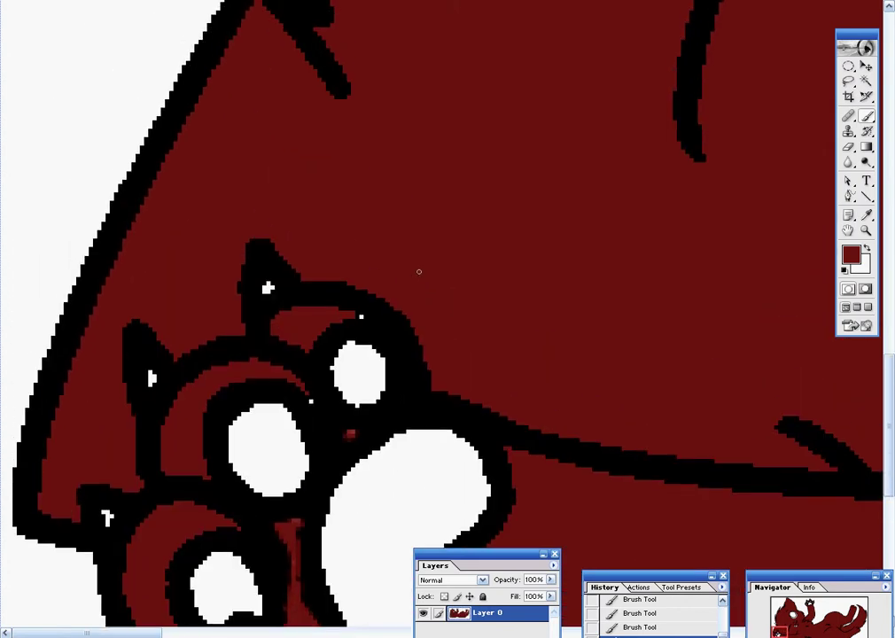
pyautogui.hotkey('ctrl', '-')
pyautogui.hotkey('ctrl', '-')
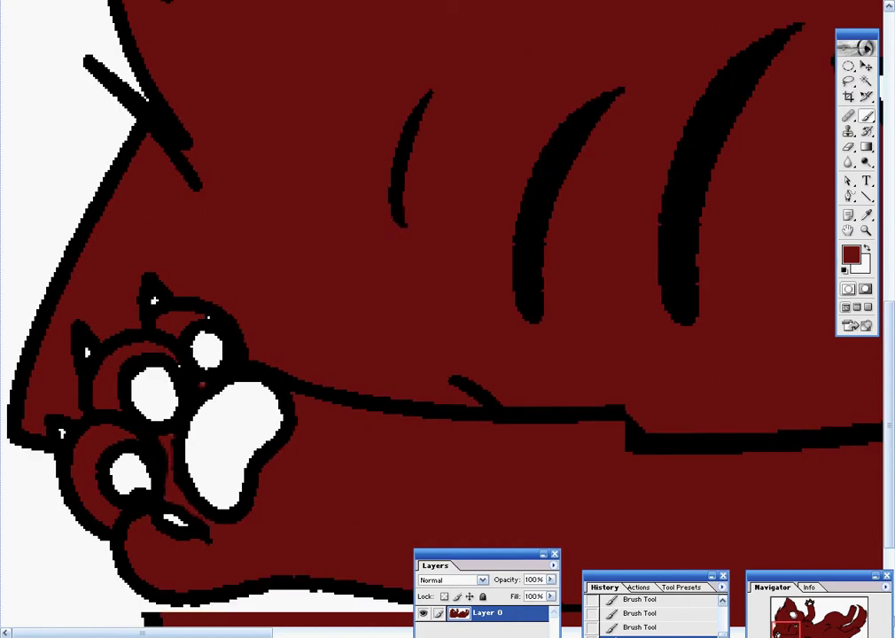
pyautogui.hotkey('ctrl', '-')
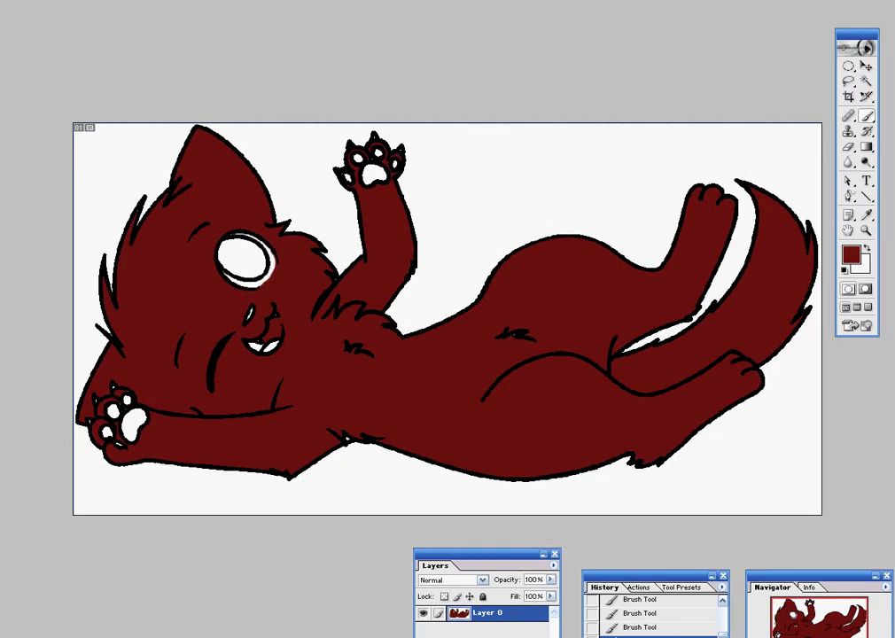
pyautogui.hotkey('ctrl', '+')
pyautogui.hotkey('ctrl', '+')
pyautogui.hotkey('ctrl', '+')
pyautogui.scroll(3, 177, 59)
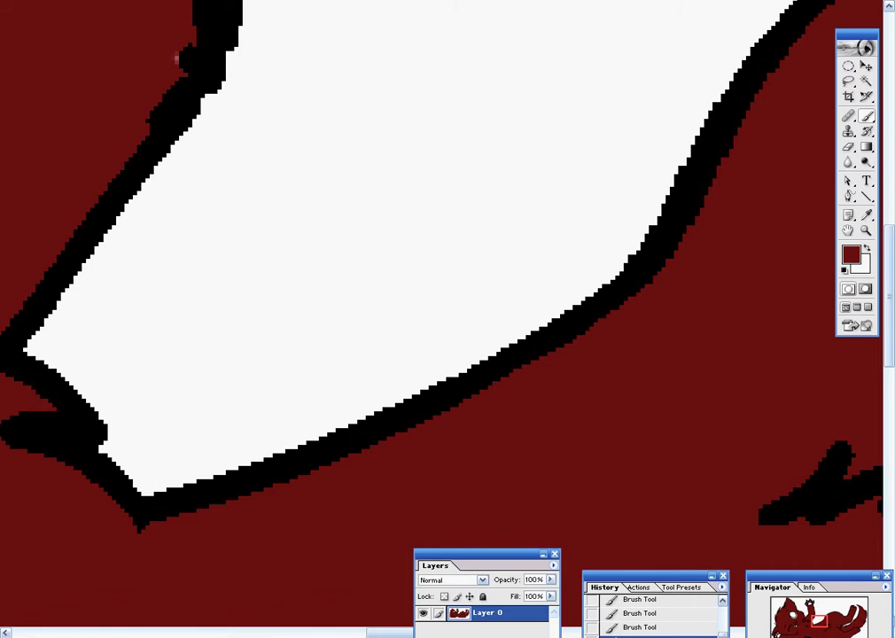
pyautogui.hscroll(-5, 177, 58)
pyautogui.scroll(-5, 495, 375)
pyautogui.scroll(-1, 495, 376)
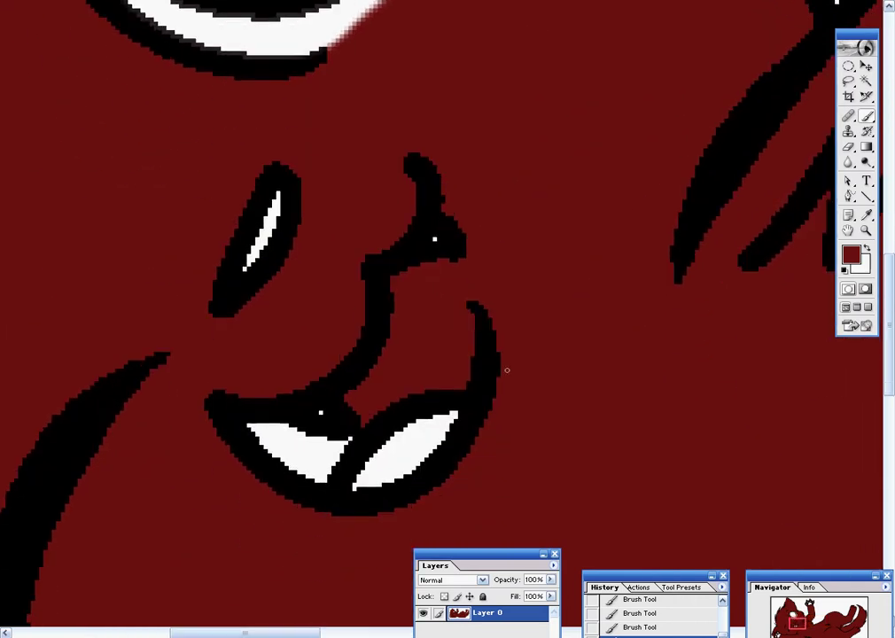
pyautogui.scroll(-1, 507, 370)
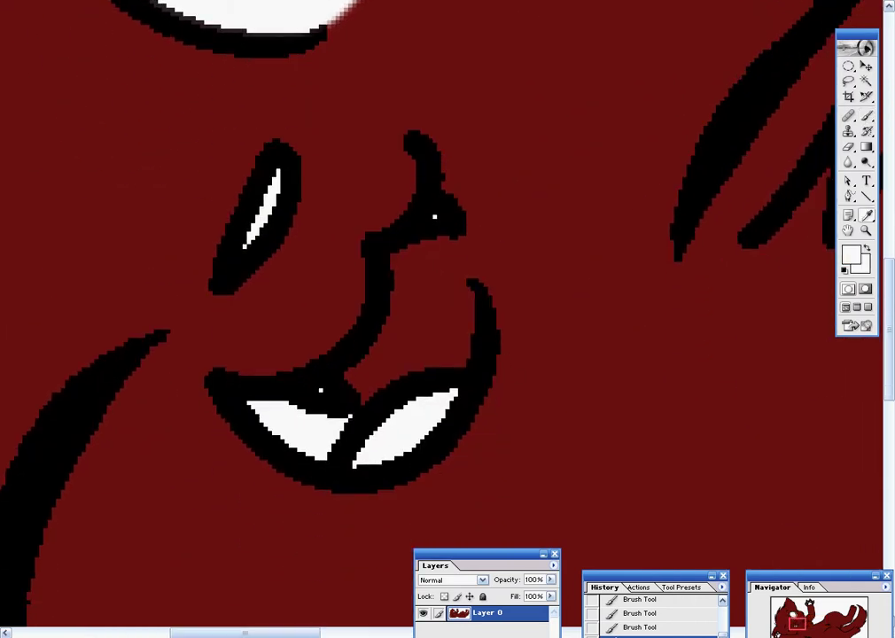
# - With a larger brush, paint the shape beside the mouth solid white and select it by colour
pyautogui.rightClick(9, 482)
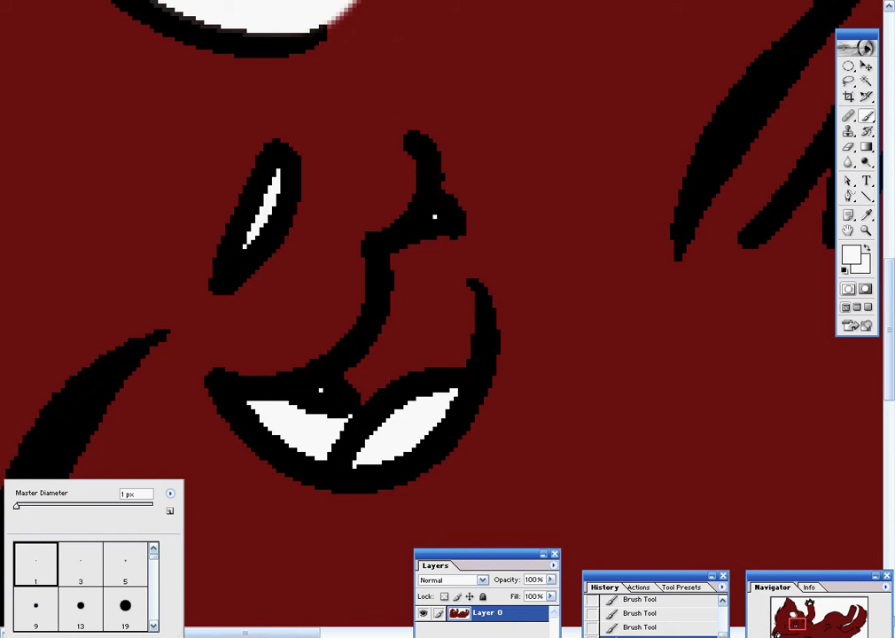
pyautogui.click(80, 561)
pyautogui.press('Return')
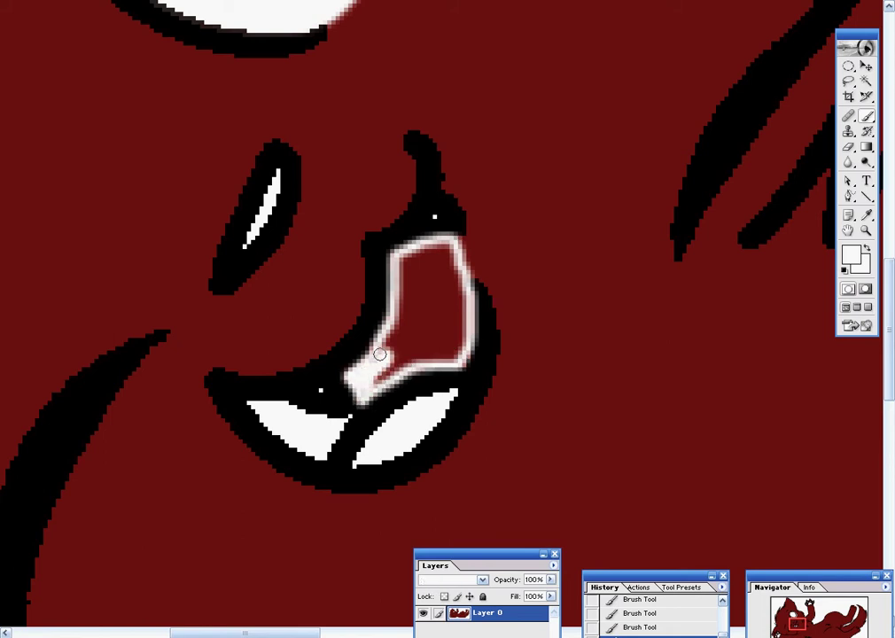
pyautogui.moveTo(382, 346)
pyautogui.mouseDown()
pyautogui.moveTo(408, 253)
pyautogui.moveTo(436, 253)
pyautogui.moveTo(414, 251)
pyautogui.mouseUp()
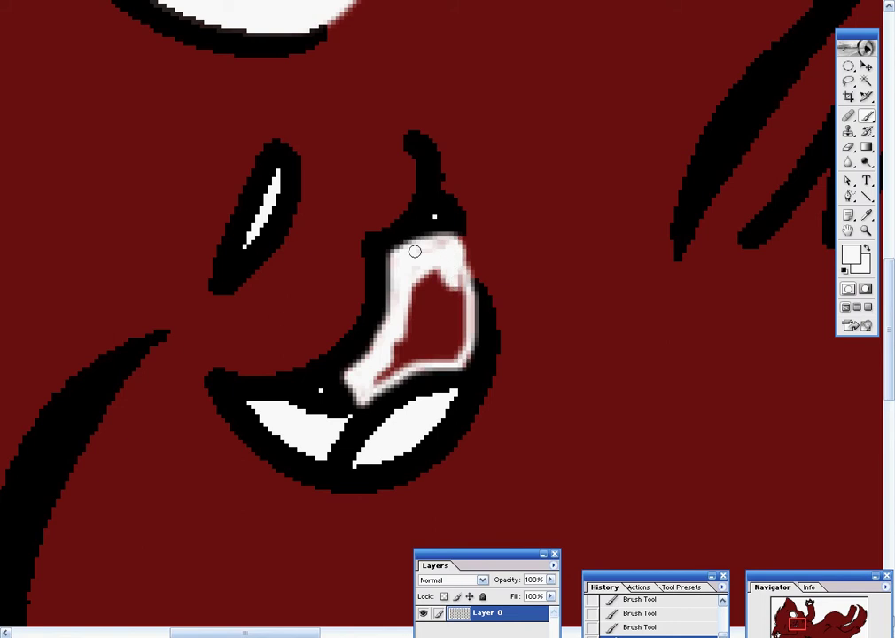
pyautogui.moveTo(416, 301)
pyautogui.mouseDown()
pyautogui.moveTo(409, 325)
pyautogui.moveTo(443, 261)
pyautogui.moveTo(443, 319)
pyautogui.moveTo(460, 304)
pyautogui.mouseUp()
pyautogui.moveTo(452, 348)
pyautogui.mouseDown()
pyautogui.moveTo(435, 335)
pyautogui.moveTo(405, 362)
pyautogui.mouseUp()
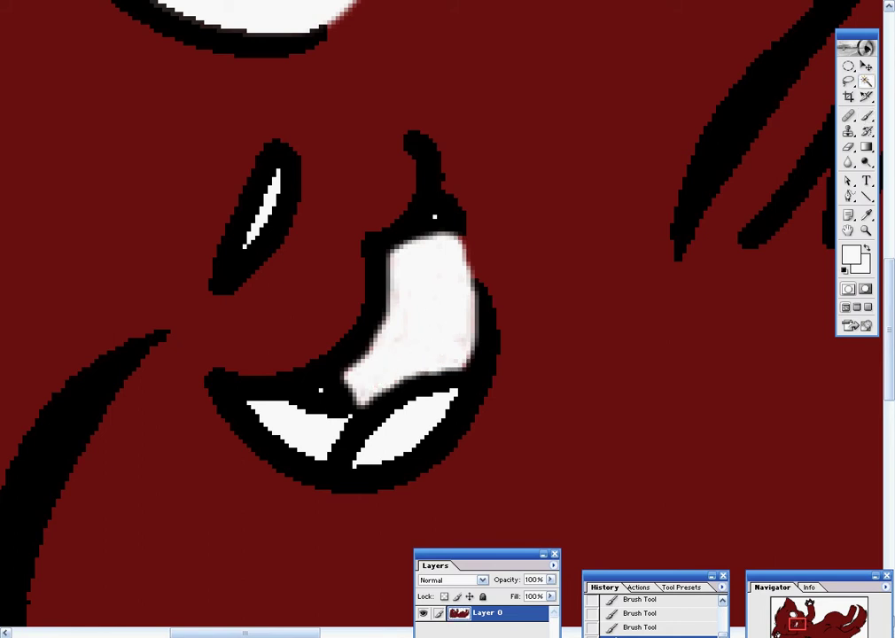
pyautogui.click(427, 305)
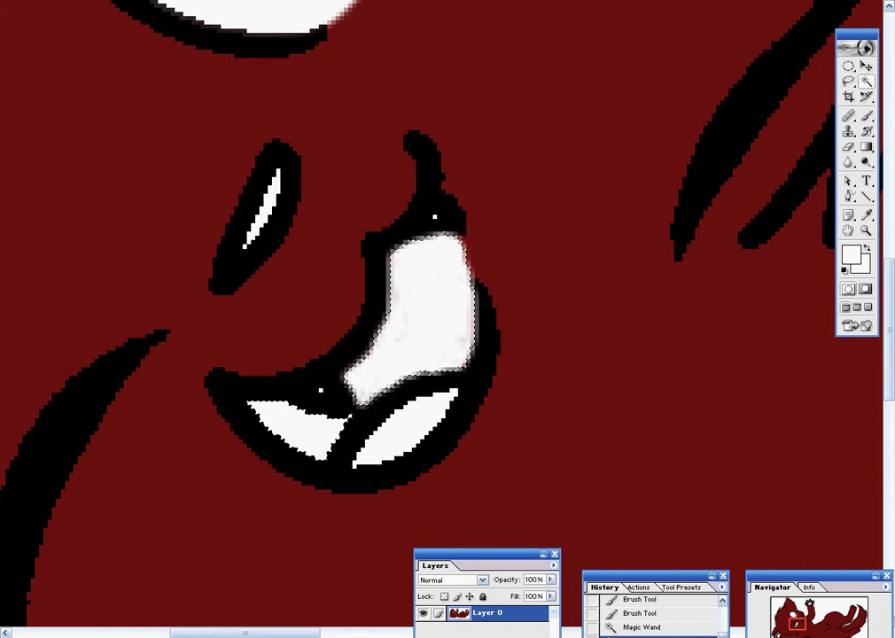
pyautogui.scroll(1, 354, 249)
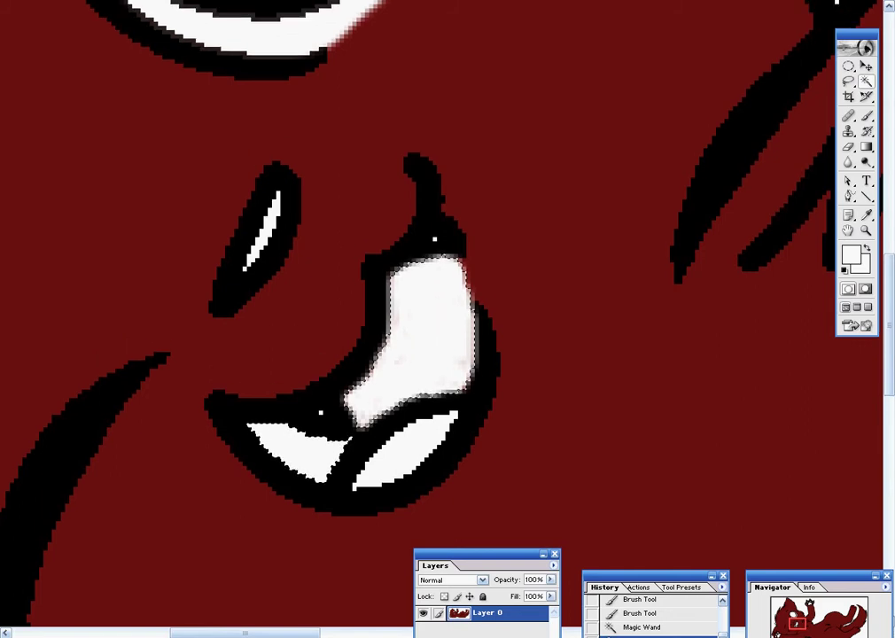
# - Set the foreground colour to teal 126B8C
pyautogui.click(850, 257)
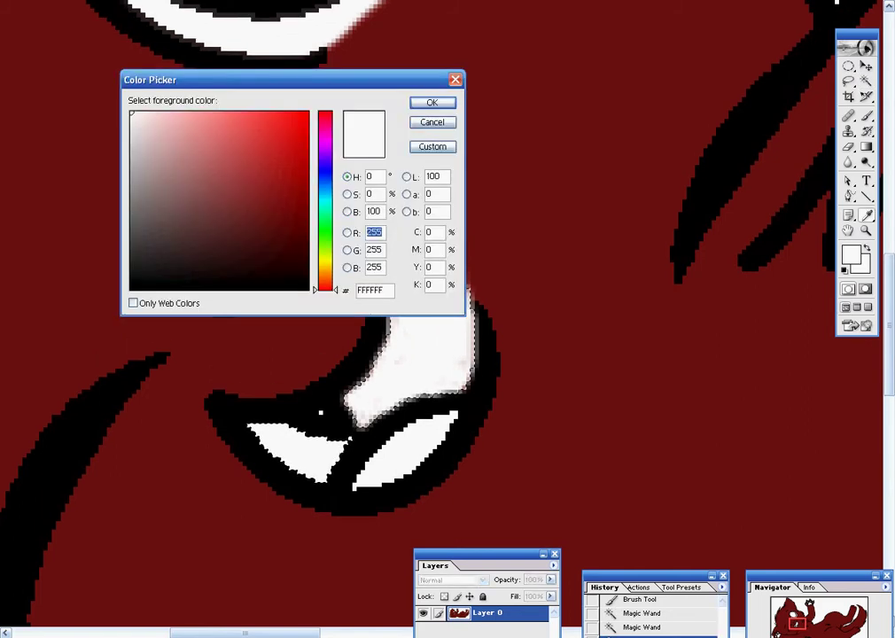
pyautogui.click(325, 192)
pyautogui.moveTo(292, 194); pyautogui.dragTo(285, 191)
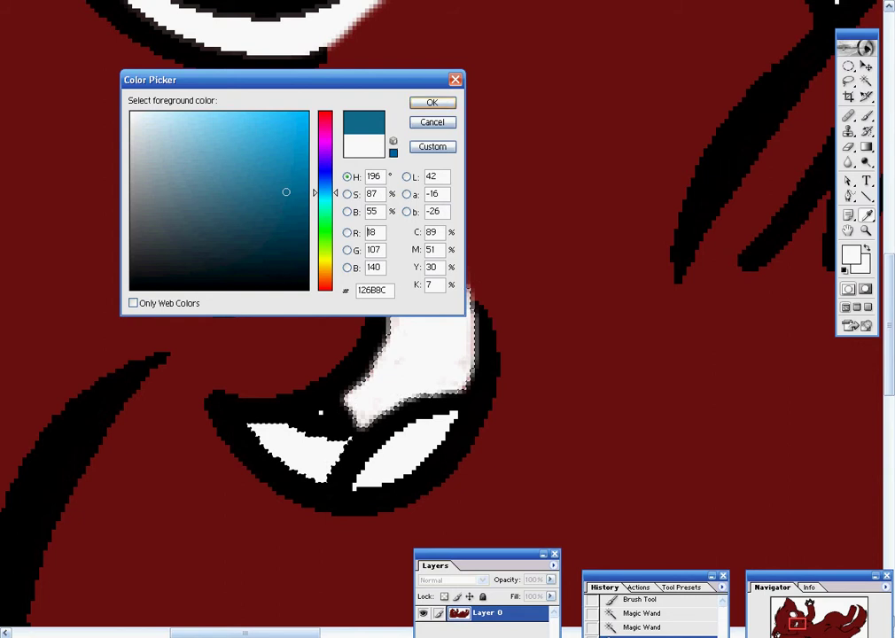
pyautogui.click(431, 102)
# - With a 19 px brush, paint the selected mouth highlights and the small eye highlight teal
pyautogui.rightClick(7, 486)
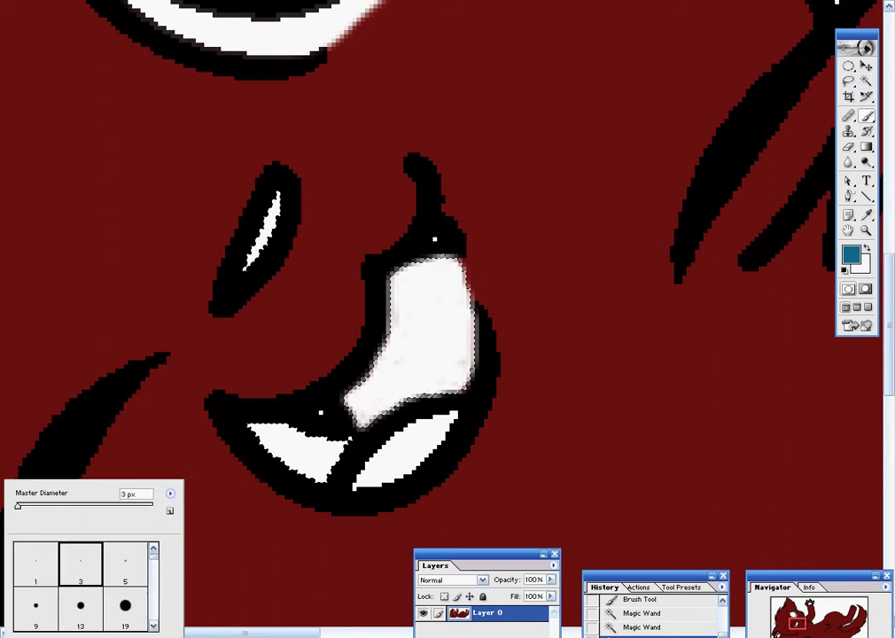
pyautogui.click(125, 605)
pyautogui.moveTo(379, 471)
pyautogui.mouseDown()
pyautogui.moveTo(523, 394)
pyautogui.moveTo(554, 326)
pyautogui.moveTo(448, 254)
pyautogui.mouseUp()
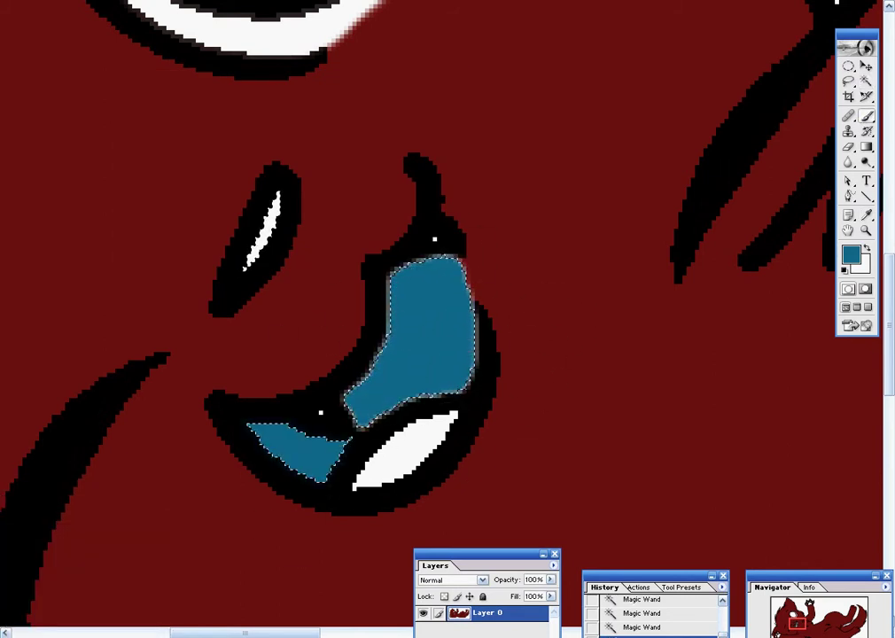
pyautogui.moveTo(277, 197); pyautogui.dragTo(248, 266)
# - Paint teal along the crescent rim around the eye and select that rim by colour
pyautogui.press('w')
pyautogui.scroll(2, 443, 310)
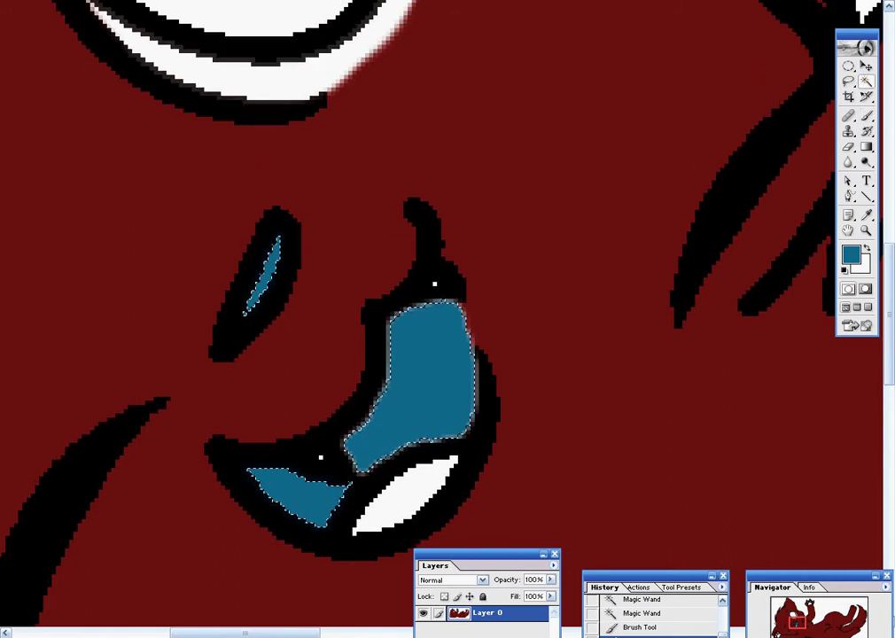
pyautogui.scroll(3, 354, 310)
pyautogui.scroll(4, 355, 310)
pyautogui.scroll(5, 354, 310)
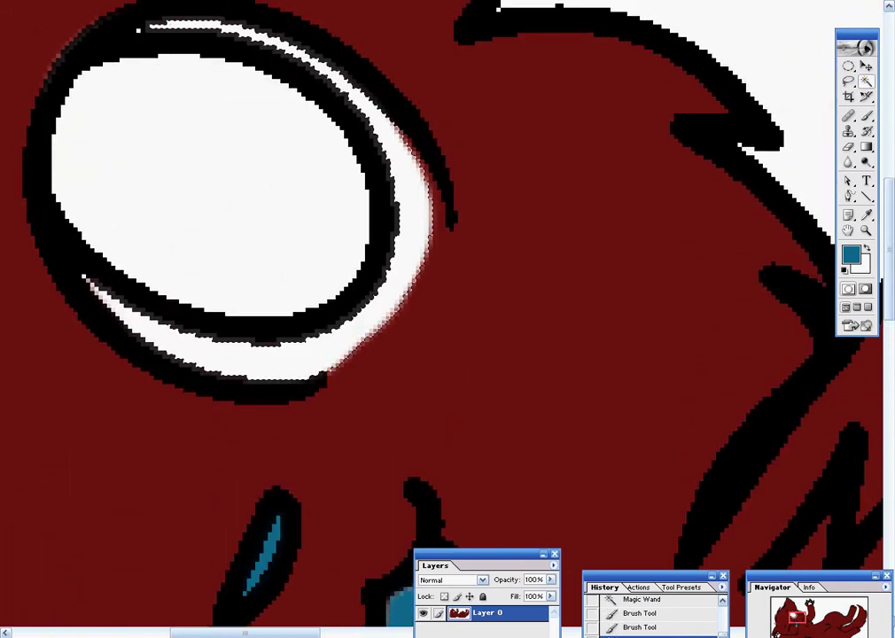
pyautogui.press('b')
pyautogui.moveTo(169, 327)
pyautogui.mouseDown()
pyautogui.moveTo(93, 288)
pyautogui.moveTo(170, 376)
pyautogui.moveTo(205, 304)
pyautogui.moveTo(492, 132)
pyautogui.moveTo(139, 38)
pyautogui.mouseUp()
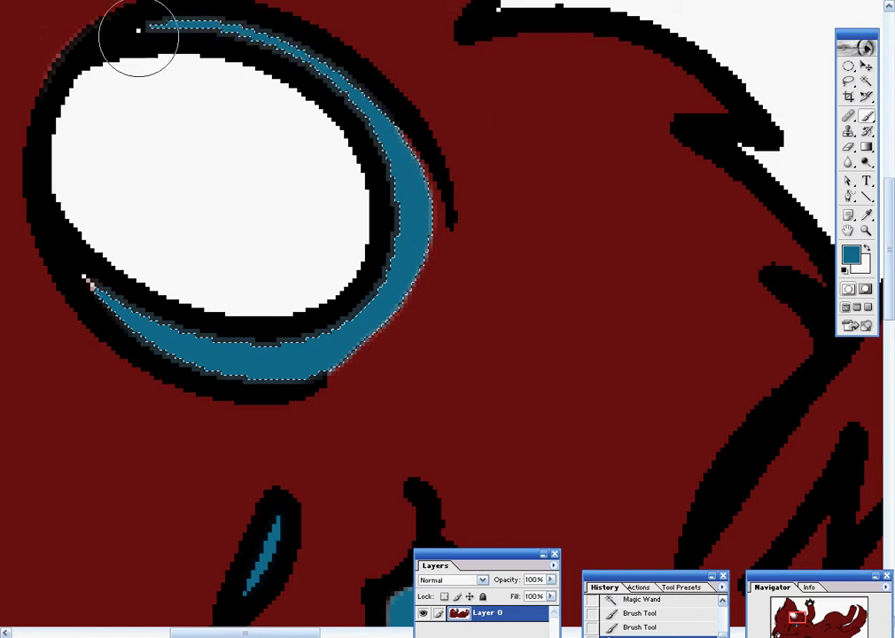
pyautogui.press('w')
pyautogui.click(137, 31)
# - Zoom and pan the view over to the pointed ear
pyautogui.scroll(3, 835, 483)
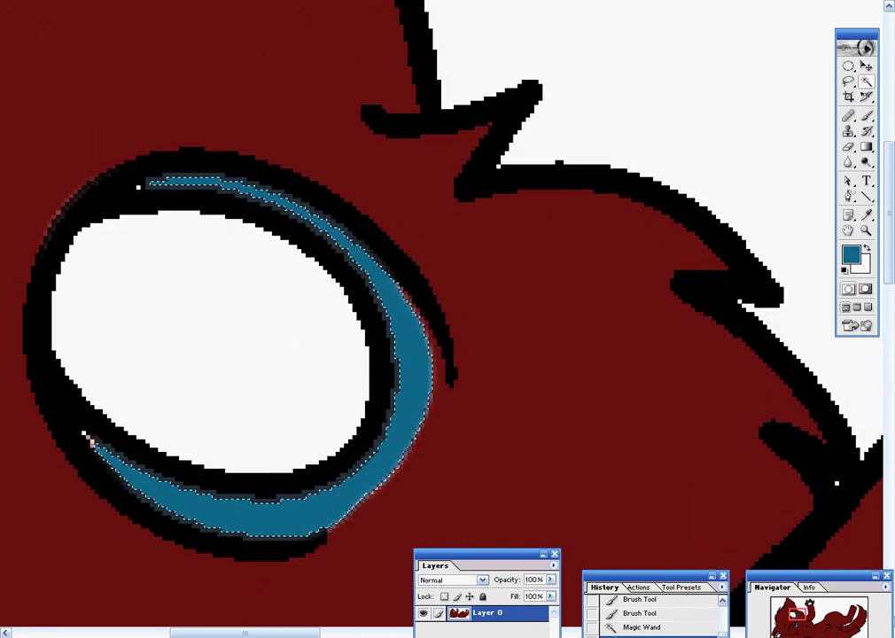
pyautogui.scroll(1, 835, 483)
pyautogui.scroll(3, 835, 483)
pyautogui.scroll(3, 835, 483)
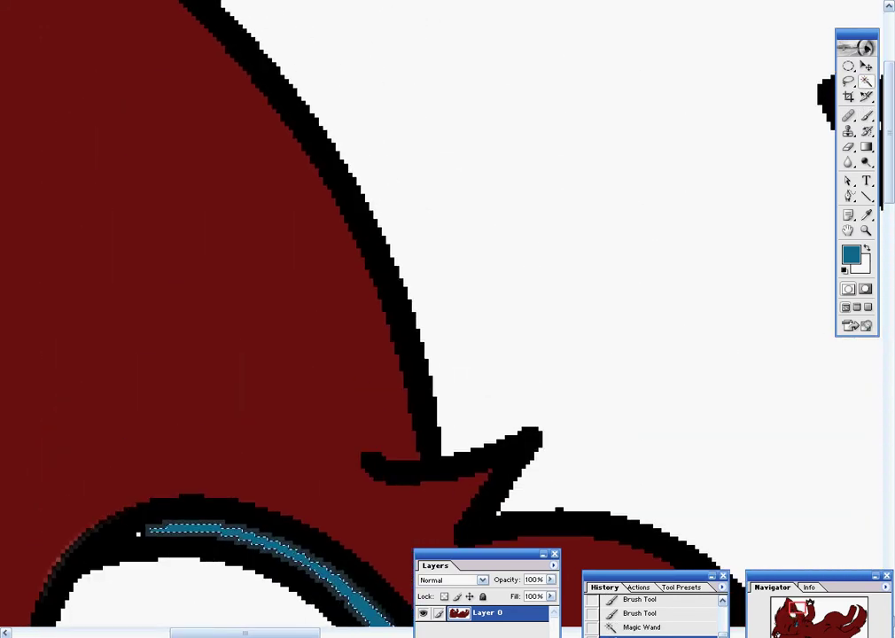
pyautogui.click(137, 534)
pyautogui.moveTo(137, 533); pyautogui.dragTo(538, 534)
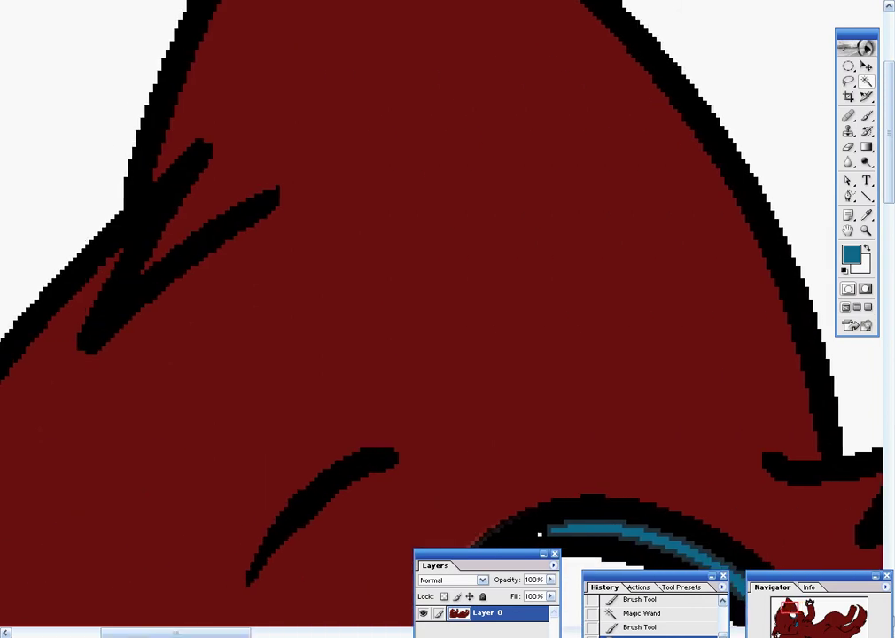
pyautogui.scroll(1, 538, 534)
pyautogui.scroll(3, 538, 535)
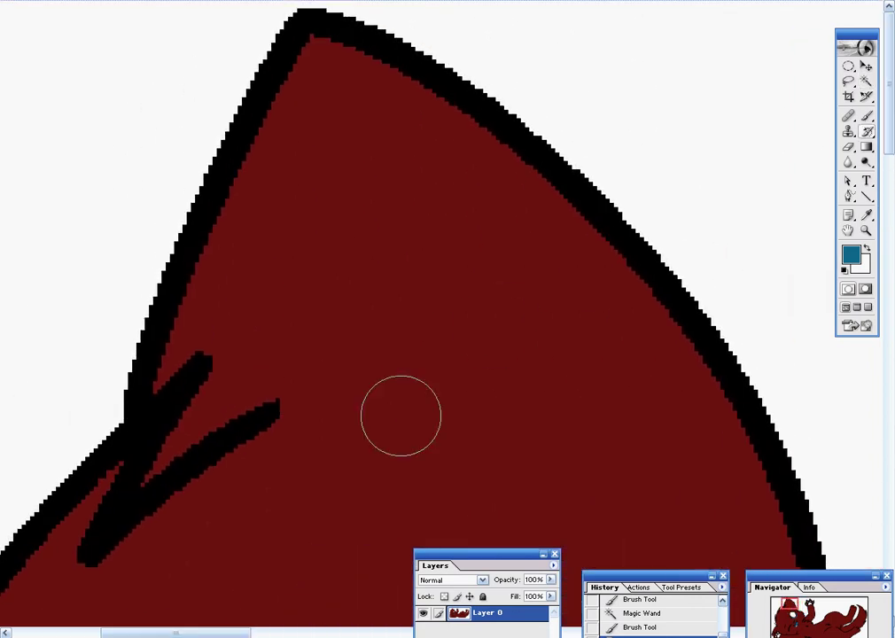
# - Choose a 9 px brush and undo a stray white stroke on the ear
pyautogui.rightClick(11, 531)
pyautogui.click(35, 606)
pyautogui.scroll(-1, 454, 379)
pyautogui.scroll(-1, 443, 383)
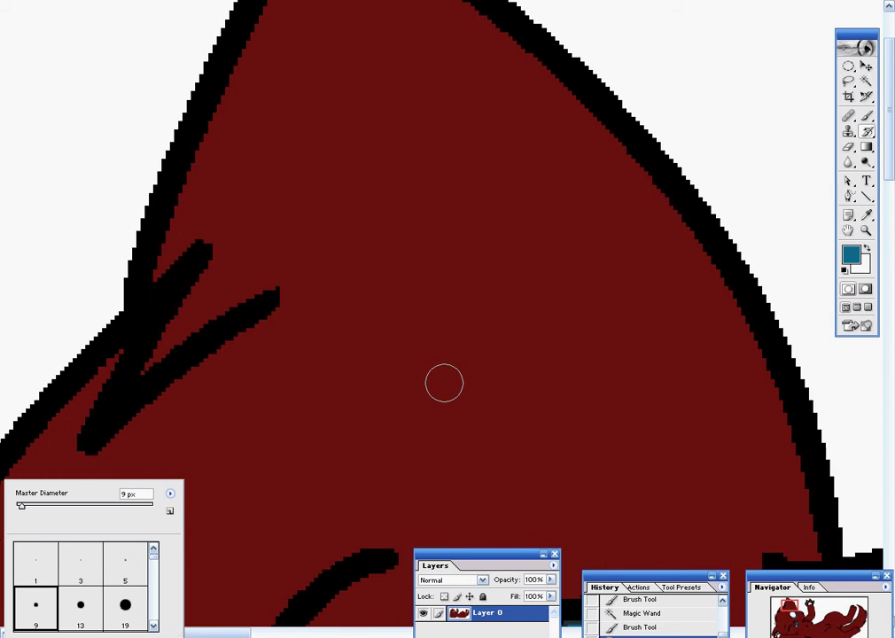
pyautogui.scroll(-1, 444, 383)
pyautogui.moveTo(363, 320)
pyautogui.mouseDown()
pyautogui.moveTo(426, 200)
pyautogui.moveTo(432, 142)
pyautogui.mouseUp()
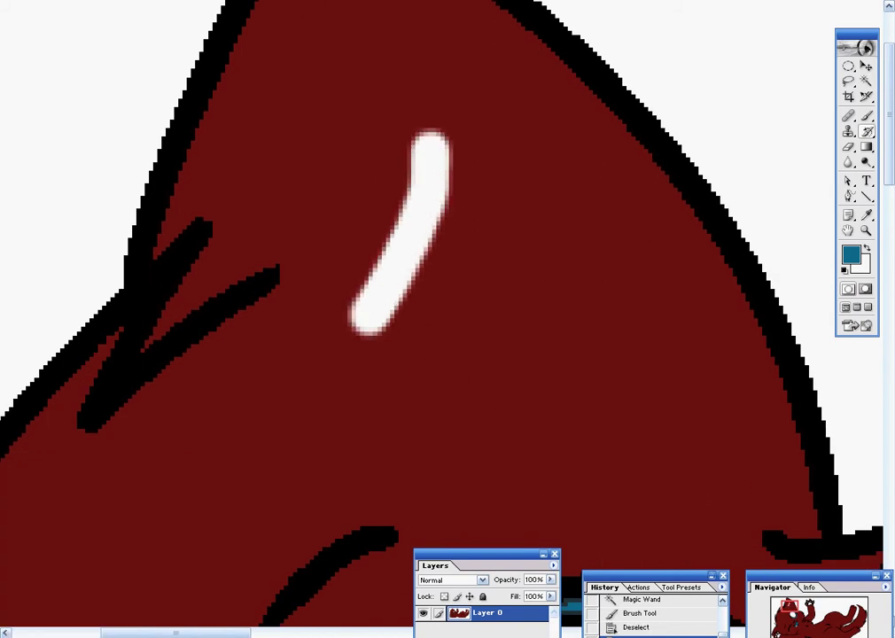
pyautogui.hotkey('ctrl', 'z')
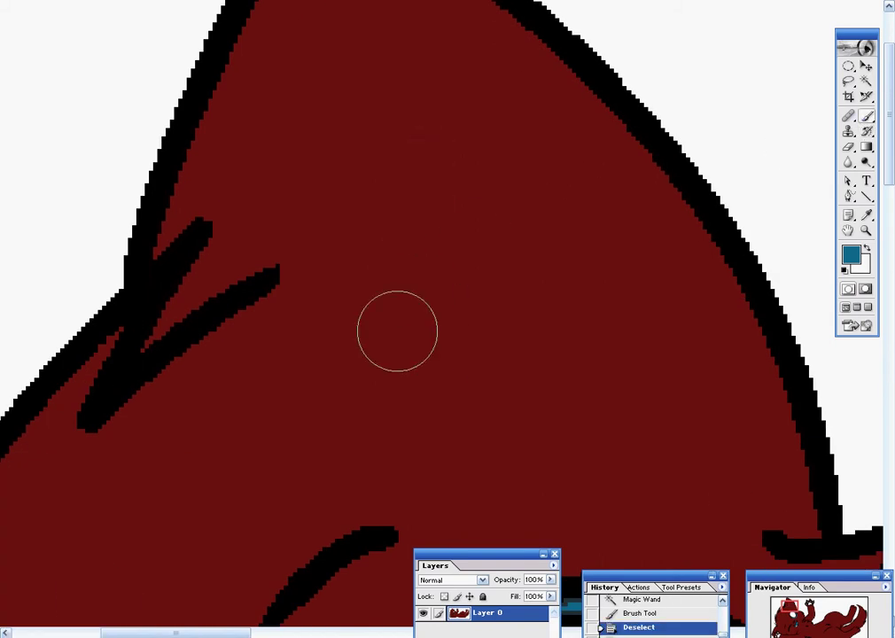
# - Paint a solid teal triangle inside the ear
pyautogui.rightClick(154, 410)
pyautogui.moveTo(367, 312)
pyautogui.mouseDown()
pyautogui.moveTo(409, 199)
pyautogui.moveTo(495, 210)
pyautogui.moveTo(602, 448)
pyautogui.mouseUp()
pyautogui.moveTo(448, 346)
pyautogui.mouseDown()
pyautogui.moveTo(373, 313)
pyautogui.moveTo(441, 178)
pyautogui.moveTo(543, 398)
pyautogui.moveTo(460, 254)
pyautogui.moveTo(369, 236)
pyautogui.mouseUp()
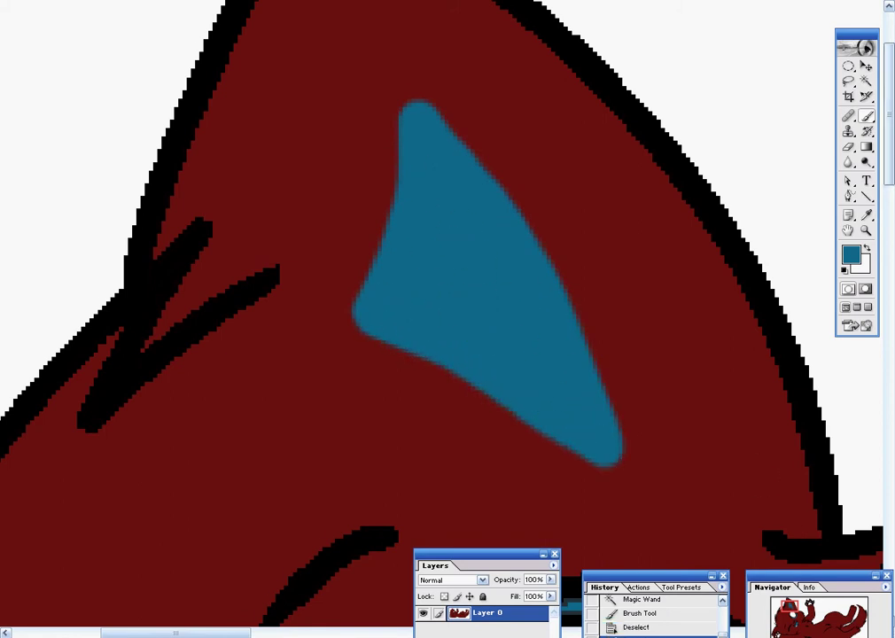
pyautogui.scroll(-5, 416, 310)
pyautogui.scroll(-5, 416, 310)
pyautogui.scroll(-5, 416, 310)
pyautogui.scroll(-5, 416, 310)
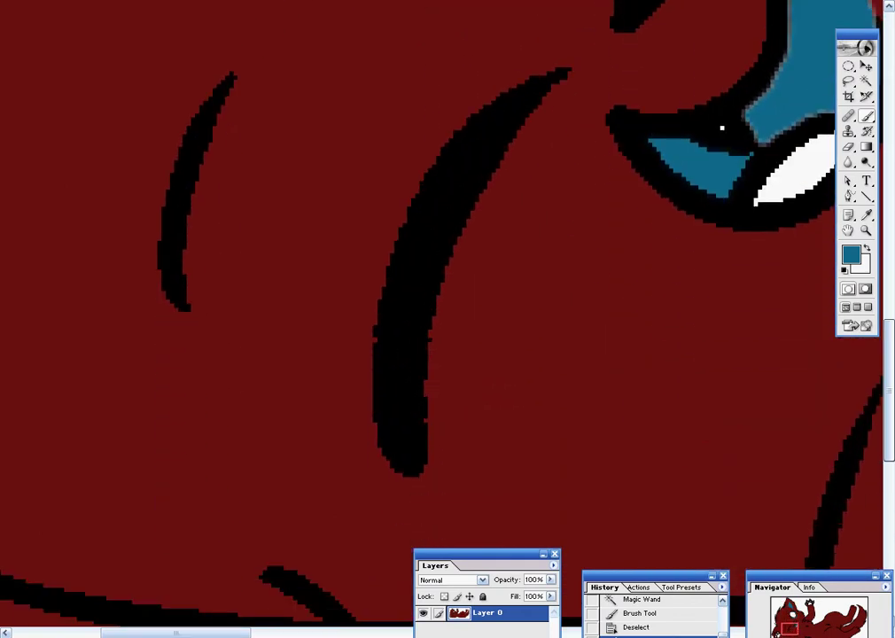
pyautogui.scroll(-3, 86, 611)
pyautogui.hscroll(-5, 86, 611)
pyautogui.hscroll(-5, 86, 611)
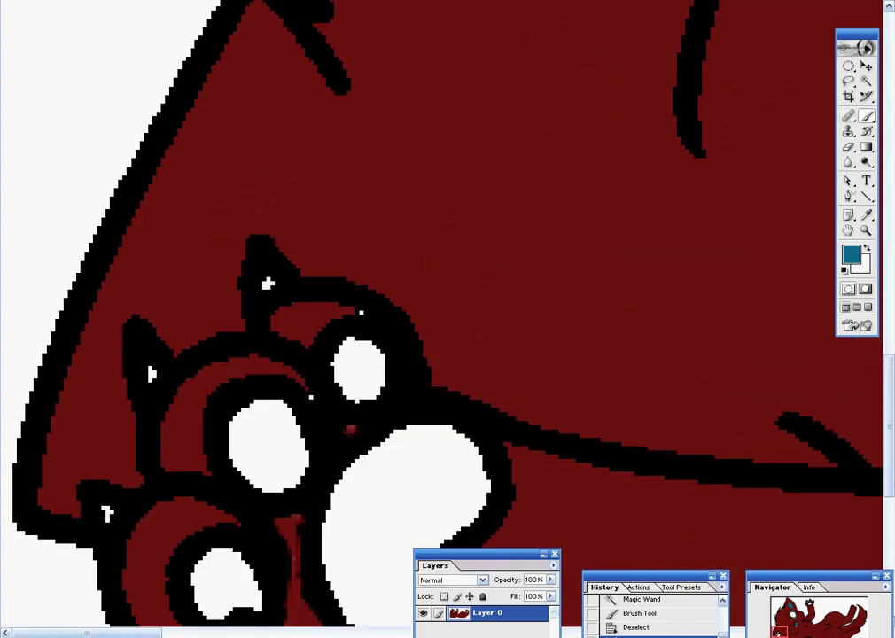
# - Select the black outlines and paint teal along the left ear
pyautogui.hotkey('ctrl', 'shift', 'd')
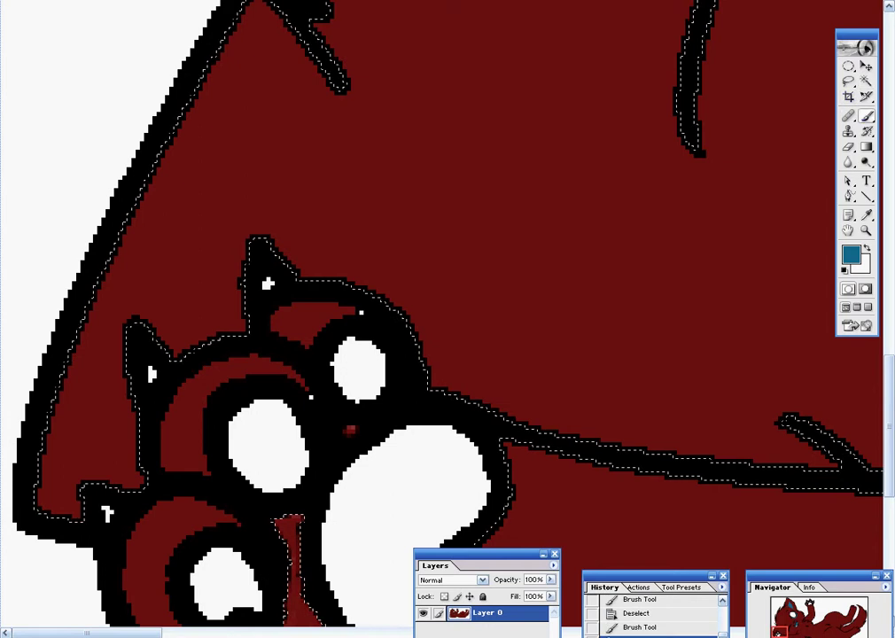
pyautogui.moveTo(239, 223)
pyautogui.mouseDown()
pyautogui.moveTo(126, 414)
pyautogui.moveTo(128, 469)
pyautogui.moveTo(164, 265)
pyautogui.moveTo(245, 234)
pyautogui.moveTo(306, 296)
pyautogui.mouseUp()
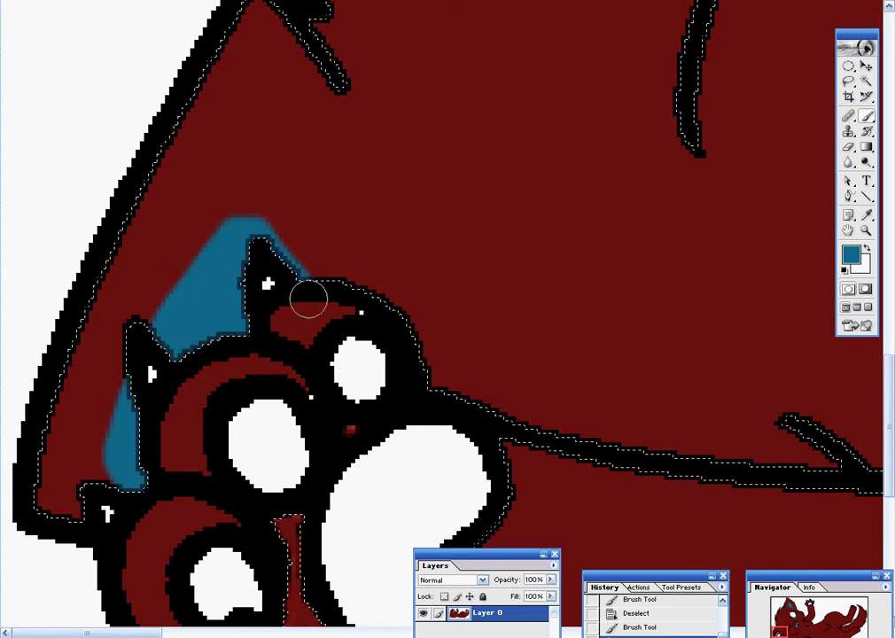
pyautogui.scroll(2, 443, 319)
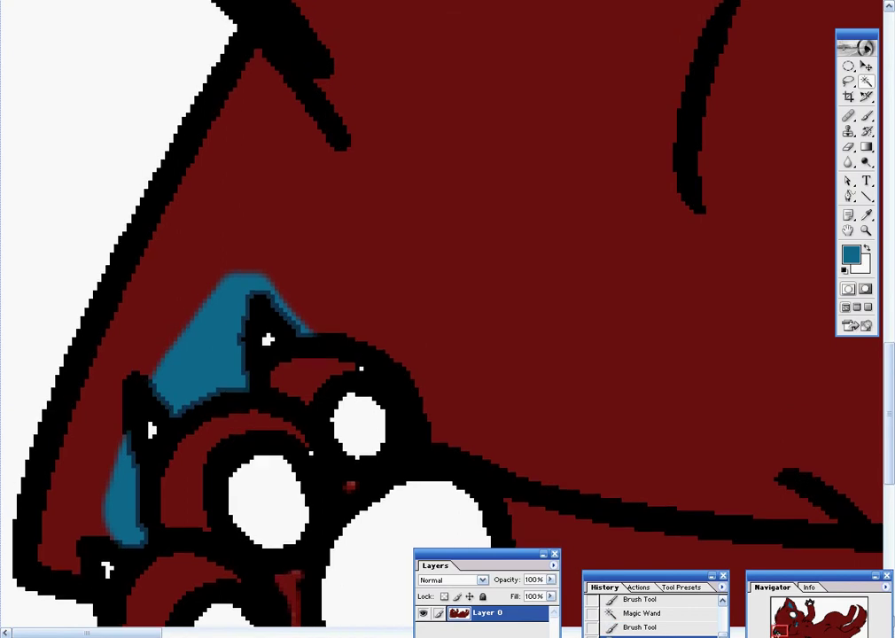
pyautogui.scroll(3, 443, 318)
pyautogui.scroll(-4, 443, 319)
pyautogui.scroll(-2, 443, 319)
pyautogui.scroll(-2, 443, 319)
# - Deselect, then select three white pad shapes of the raised paw
pyautogui.hotkey('ctrl', 'd')
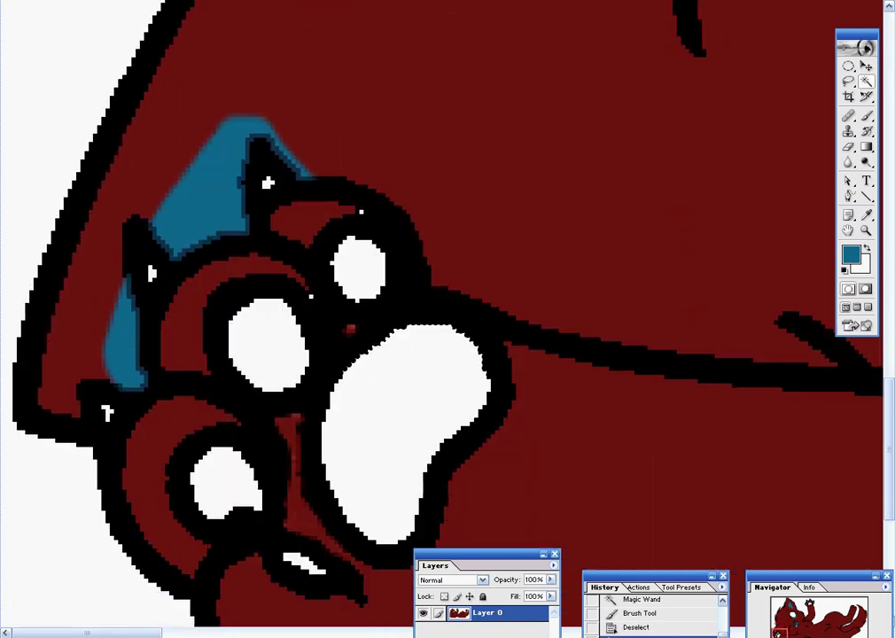
pyautogui.keyDown('shift'); pyautogui.click(266, 346); pyautogui.keyUp('shift')
pyautogui.keyDown('shift'); pyautogui.click(359, 266); pyautogui.keyUp('shift')
pyautogui.keyDown('shift'); pyautogui.click(226, 483); pyautogui.keyUp('shift')
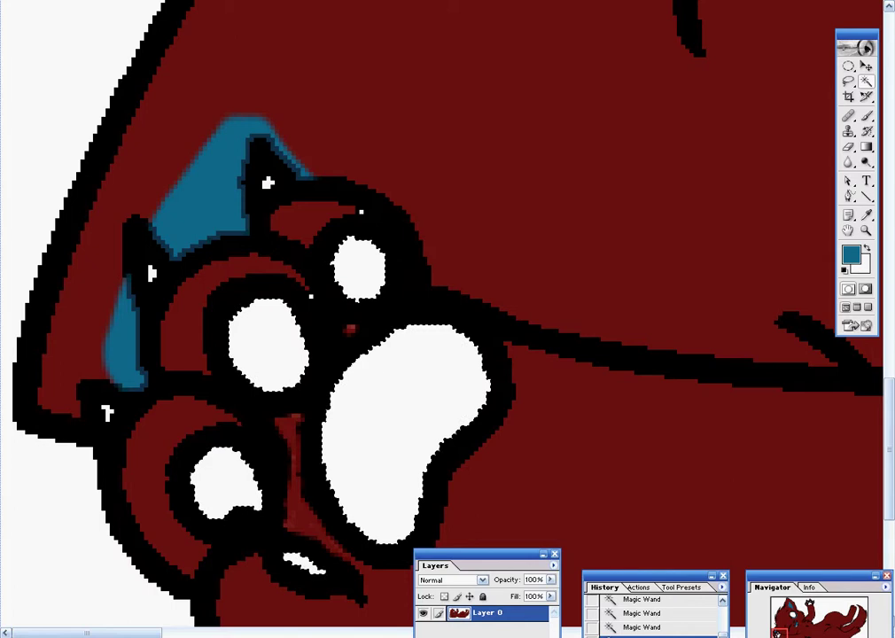
# - Paint the selected toe pads teal and fit the whole image on screen
pyautogui.scroll(10, 443, 318)
pyautogui.scroll(5, 268, 574)
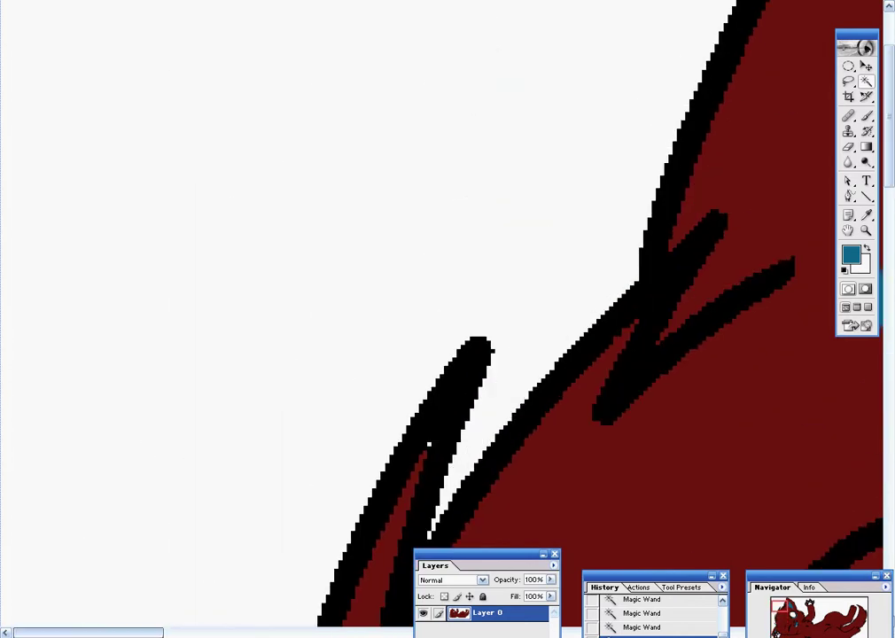
pyautogui.scroll(5, 267, 574)
pyautogui.hscroll(10, 443, 319)
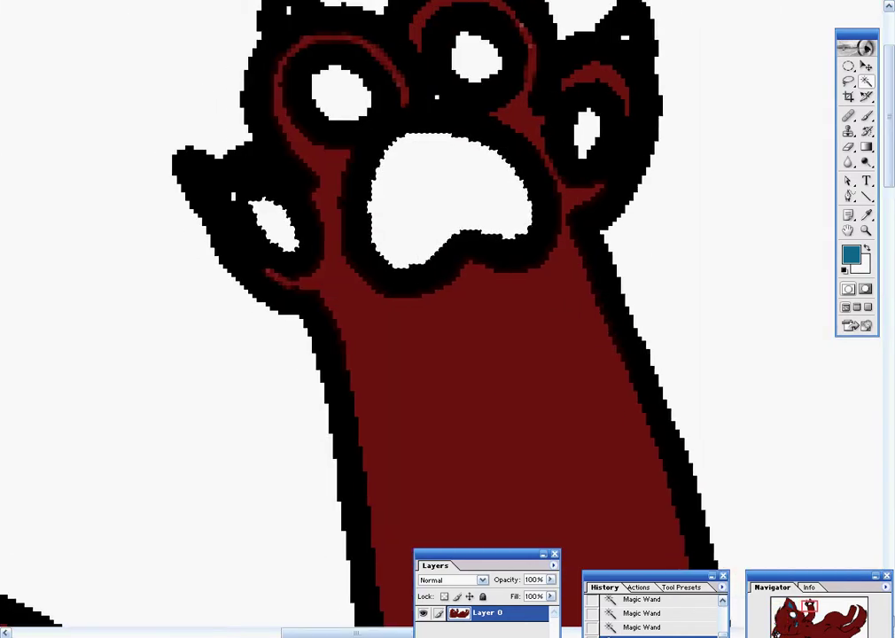
pyautogui.click(866, 116)
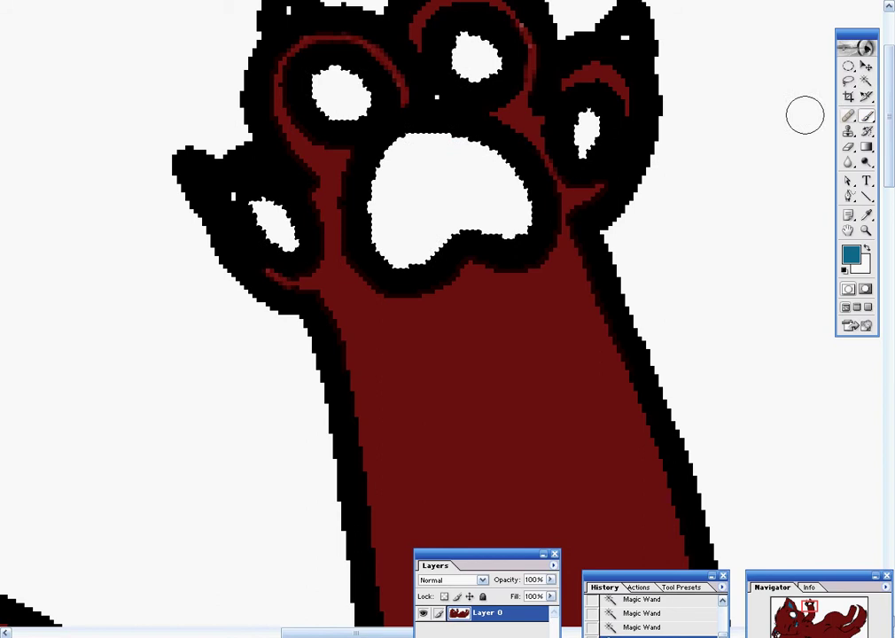
pyautogui.moveTo(483, 55)
pyautogui.mouseDown()
pyautogui.moveTo(341, 78)
pyautogui.moveTo(639, 137)
pyautogui.moveTo(599, 122)
pyautogui.mouseUp()
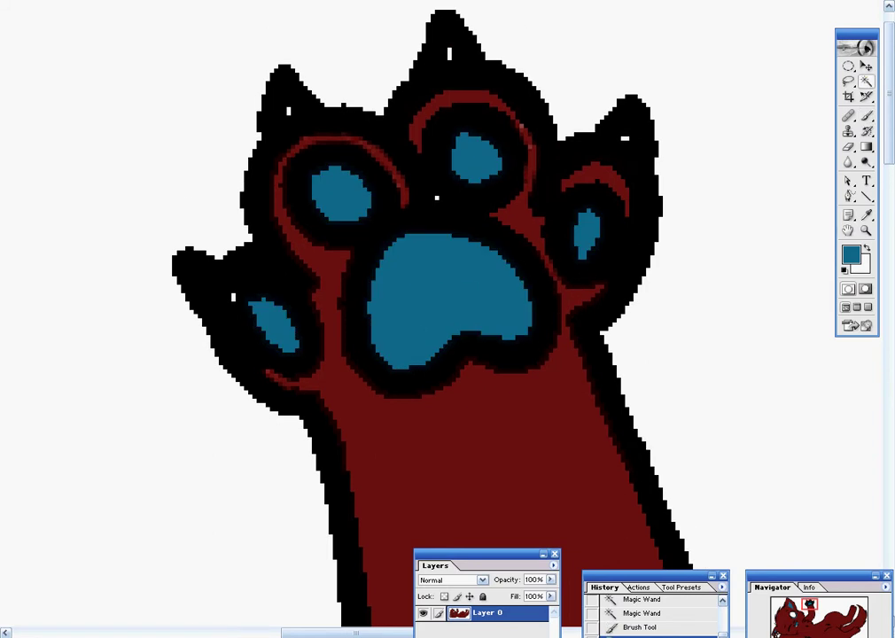
pyautogui.hotkey('ctrl', '0')
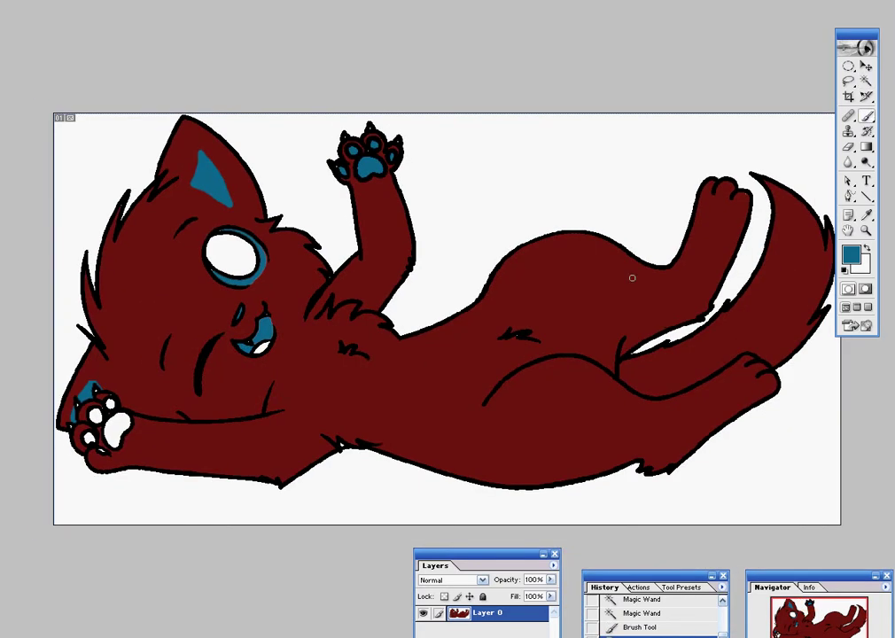
# - Restore the pad selection and brush the lower-left paw's pads teal
pyautogui.hotkey('ctrl', 'd')
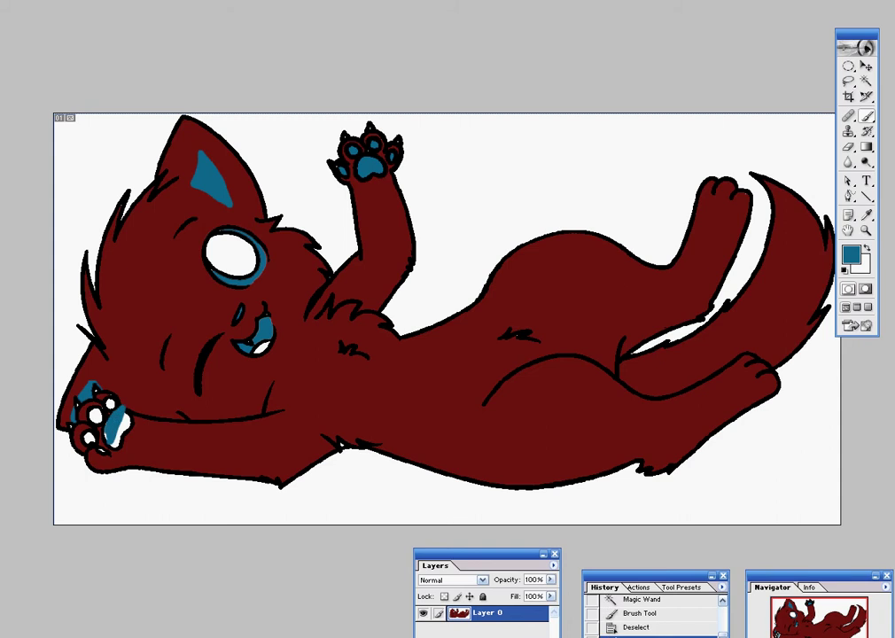
pyautogui.hotkey('ctrl', 'z')
pyautogui.moveTo(47, 409); pyautogui.dragTo(121, 411)
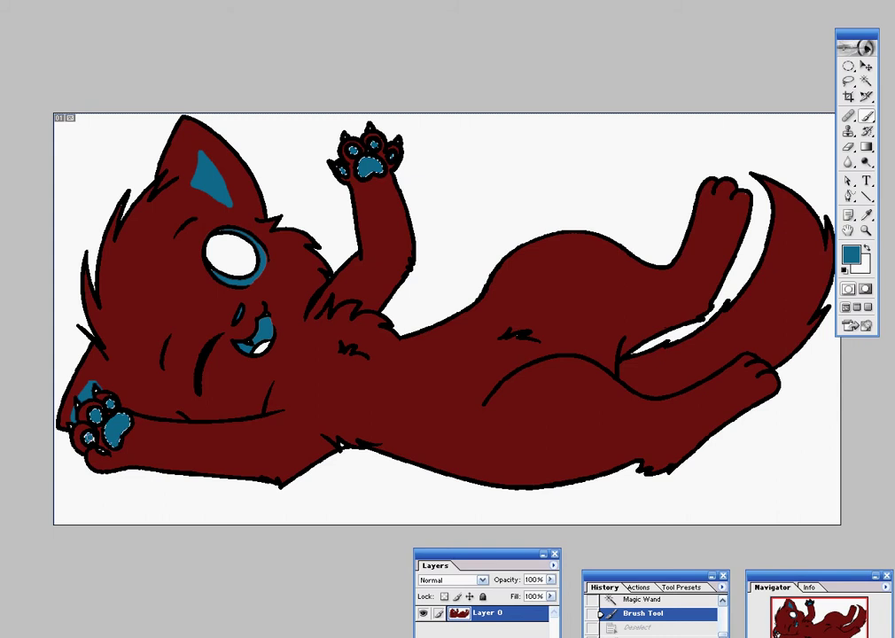
pyautogui.moveTo(519, 492); pyautogui.dragTo(596, 319)
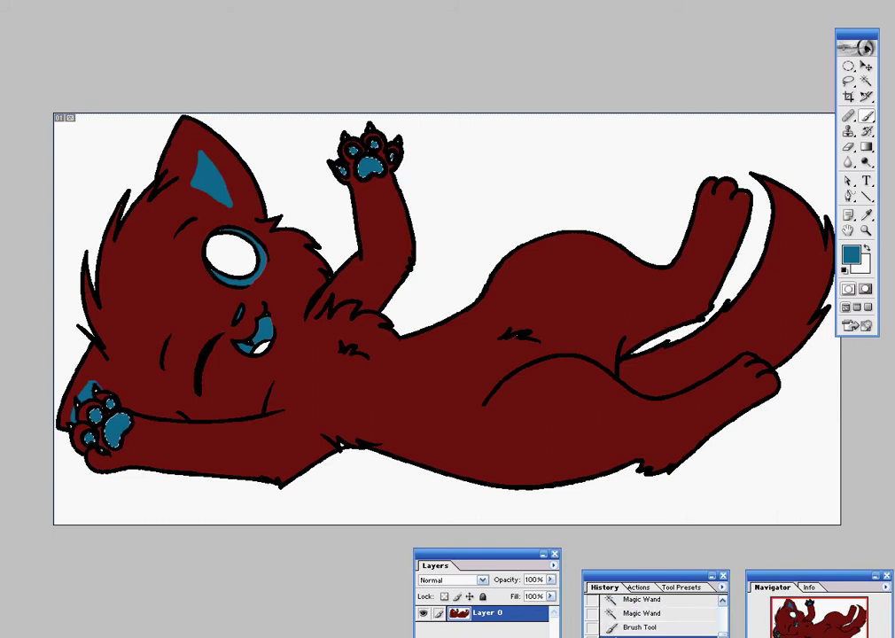
# - Pick a darker teal as the foreground colour in the Color Picker
pyautogui.press('w')
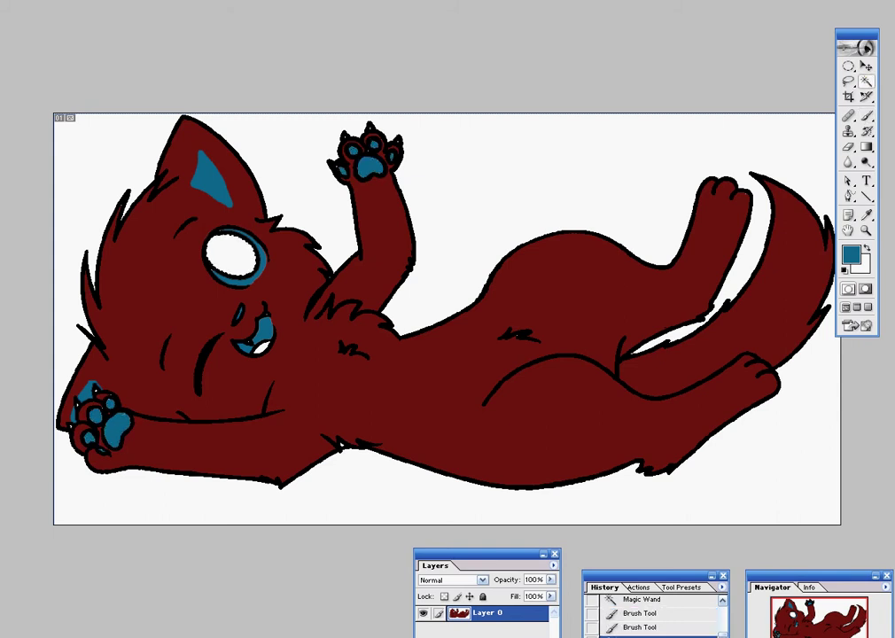
pyautogui.click(851, 254)
pyautogui.moveTo(285, 191); pyautogui.dragTo(285, 220)
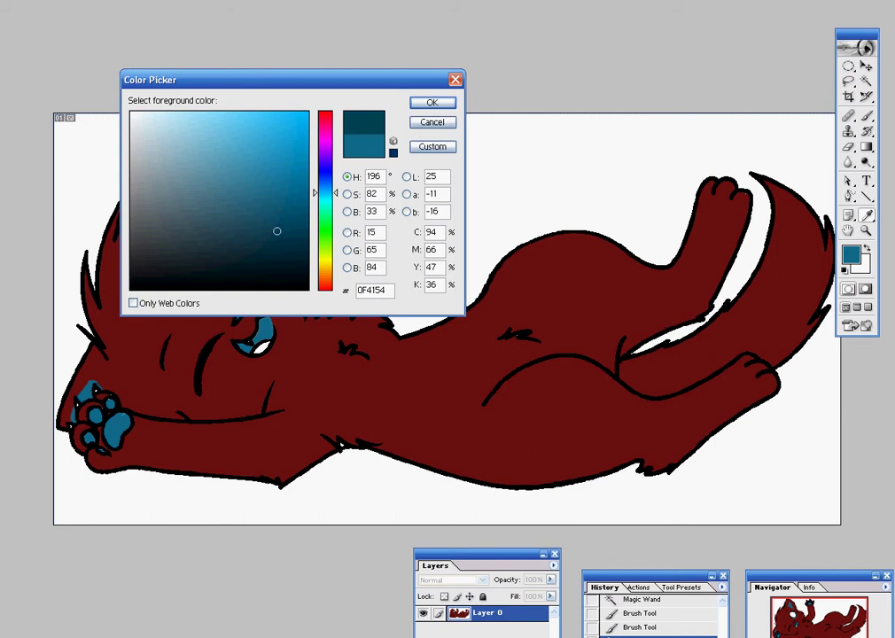
# - Confirm the darker teal and paint the white of the eye with it
pyautogui.press('Return')
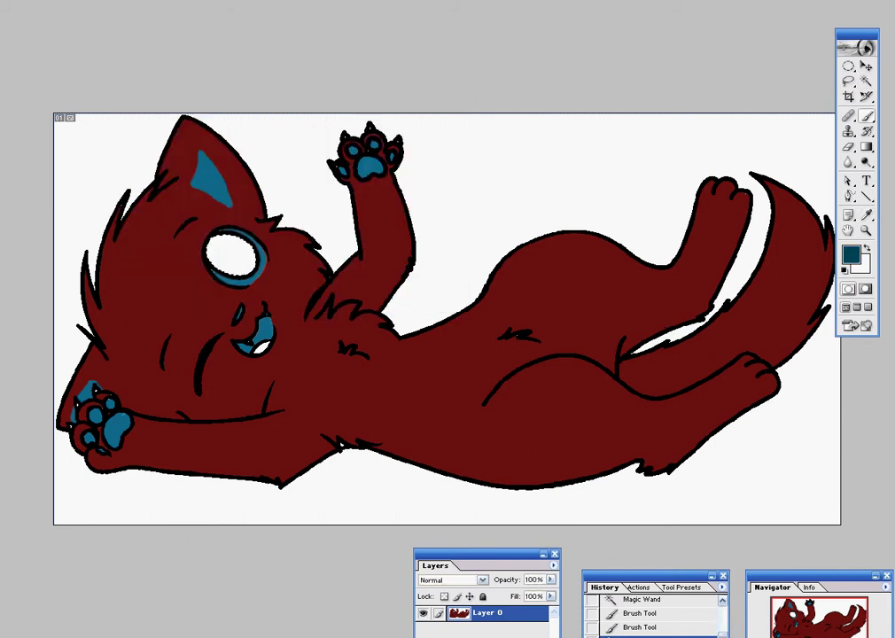
pyautogui.rightClick(89, 483)
pyautogui.moveTo(250, 244); pyautogui.dragTo(251, 256)
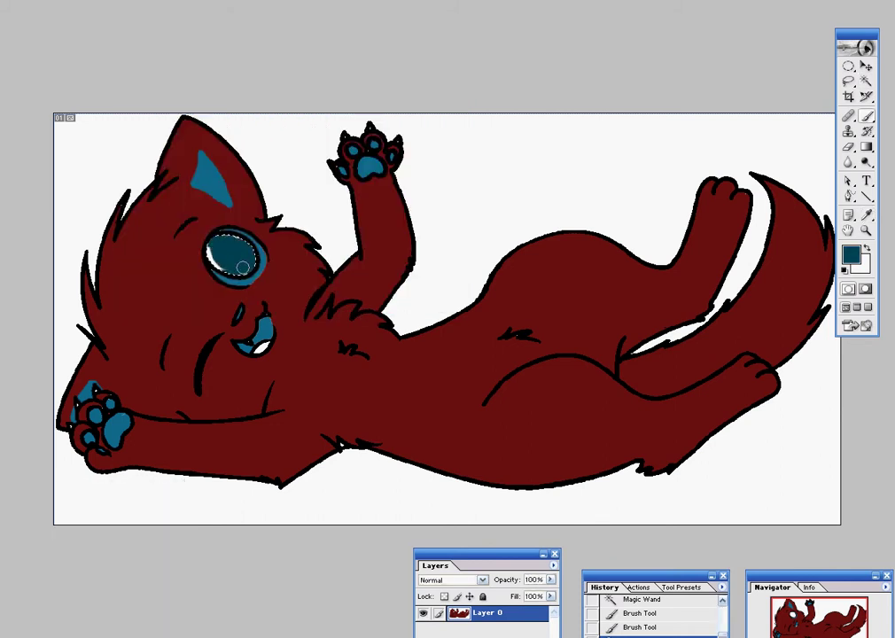
# - Switch the foreground to a lighter blue and dab it into the eye
pyautogui.click(851, 254)
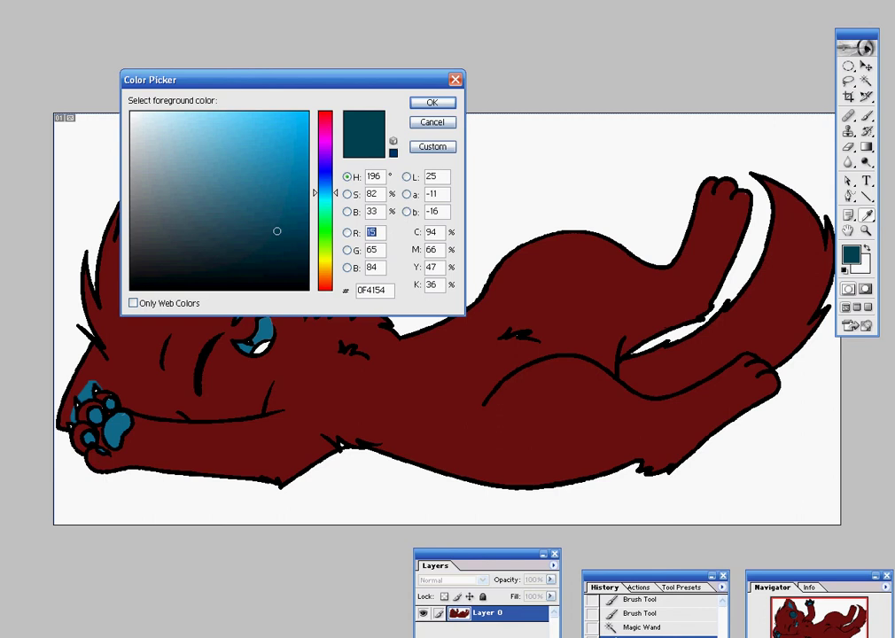
pyautogui.click(259, 135)
pyautogui.click(433, 103)
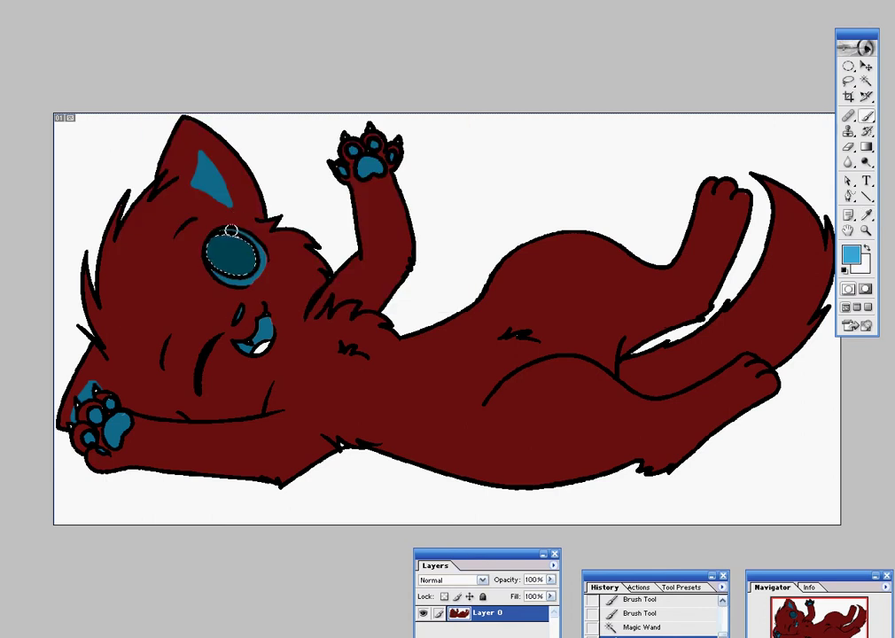
pyautogui.click(220, 249)
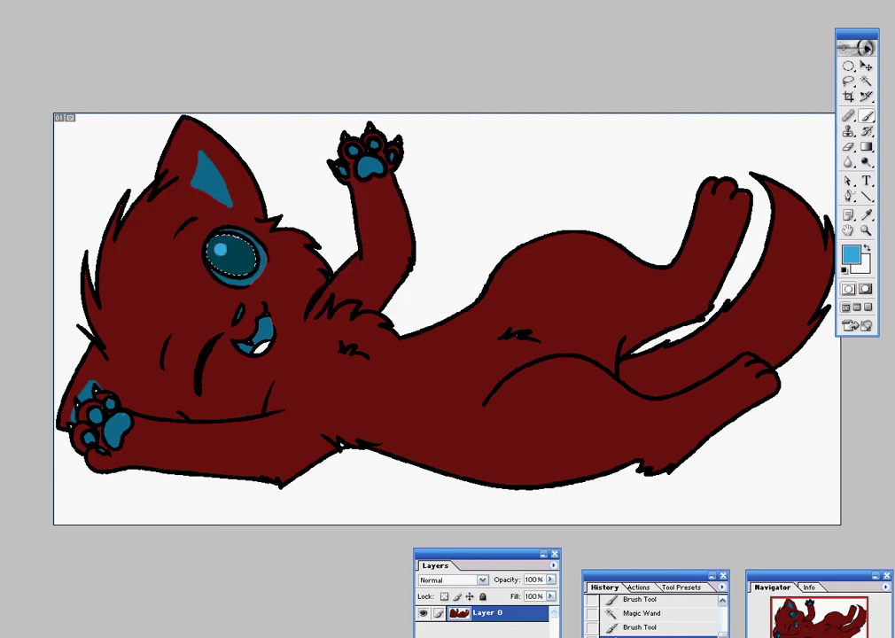
# - Dot a red D93B3B glint in the eye with a 9 px brush, then select the red fur
pyautogui.click(851, 255)
pyautogui.click(326, 289)
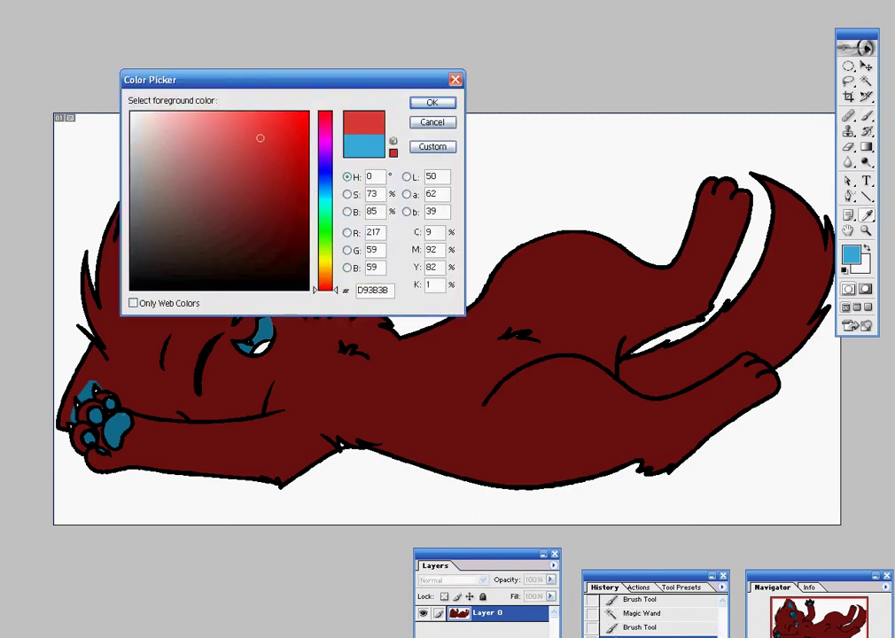
pyautogui.press('Return')
pyautogui.rightClick(107, 630)
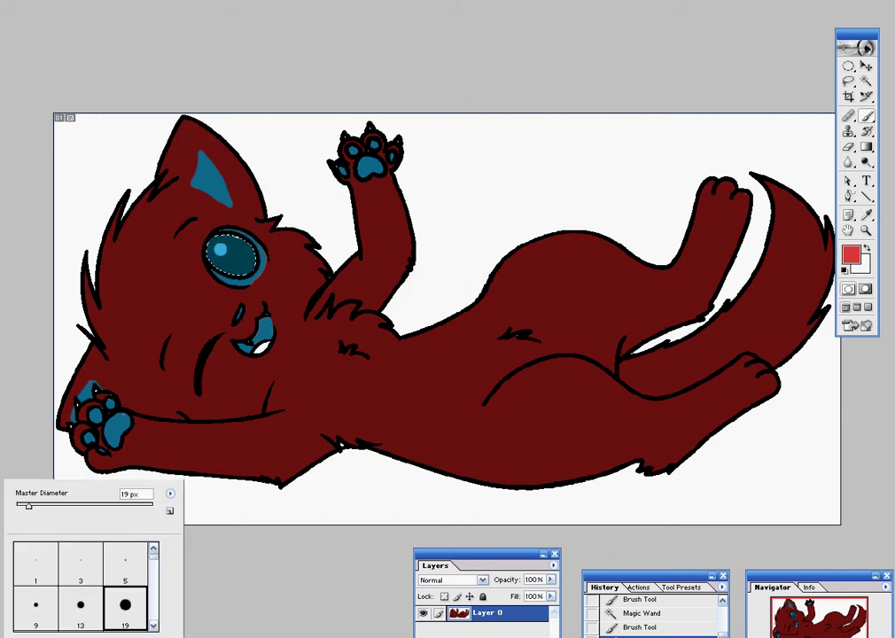
pyautogui.click(219, 251)
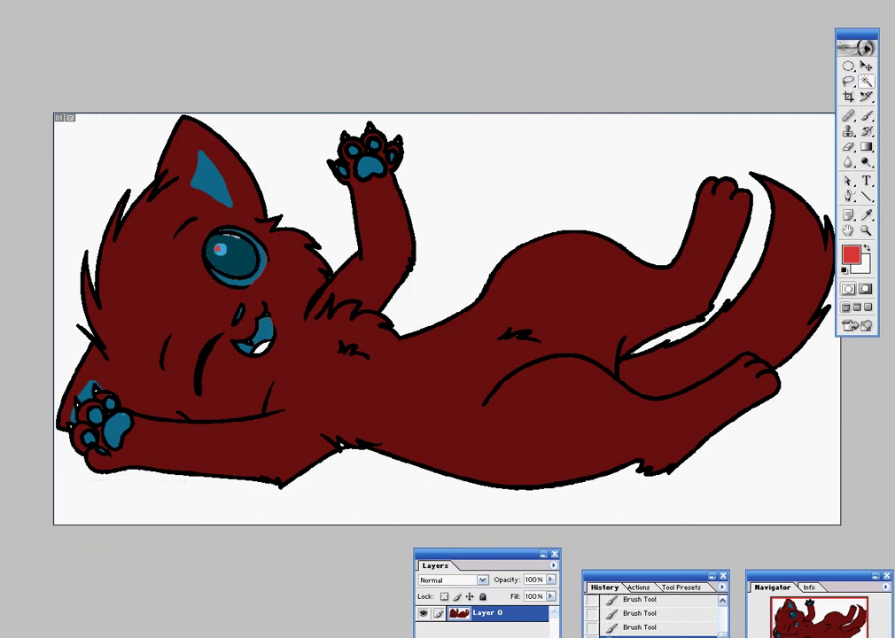
pyautogui.hotkey('ctrl', 'shift', 'd')
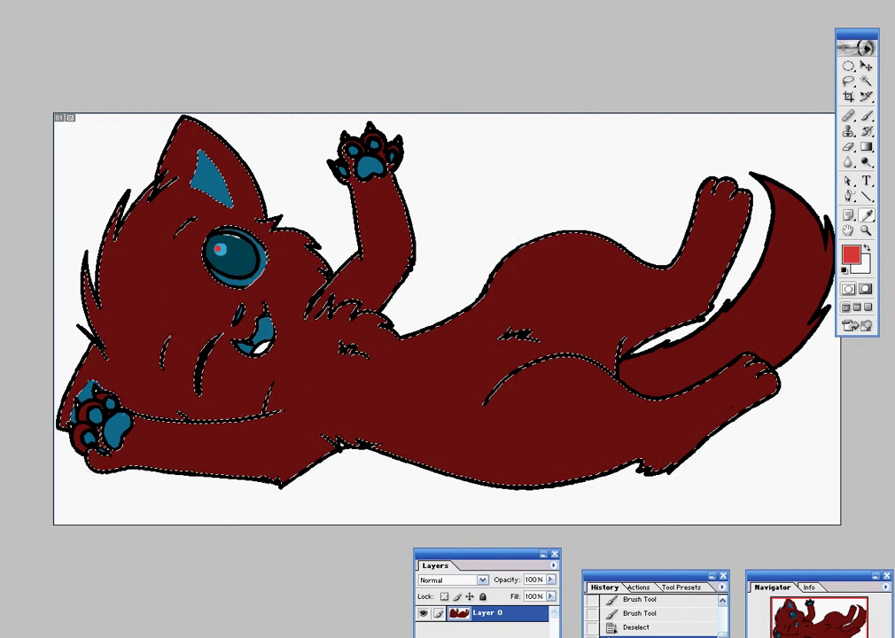
# - Brush thin teal stripes on the lower-left foreleg, raised arm and lower hind leg
pyautogui.click(232, 264)
pyautogui.press('b')
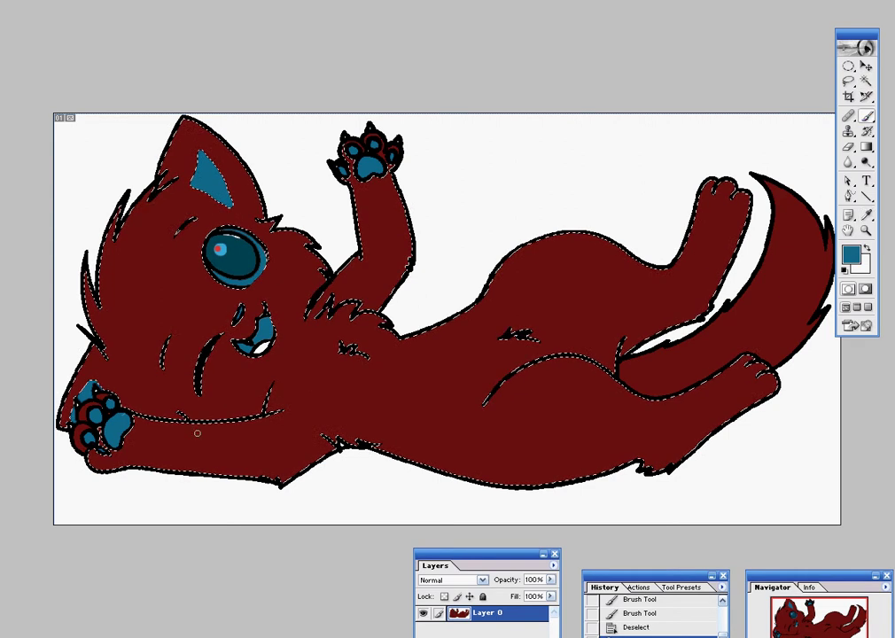
pyautogui.moveTo(171, 423); pyautogui.dragTo(159, 457)
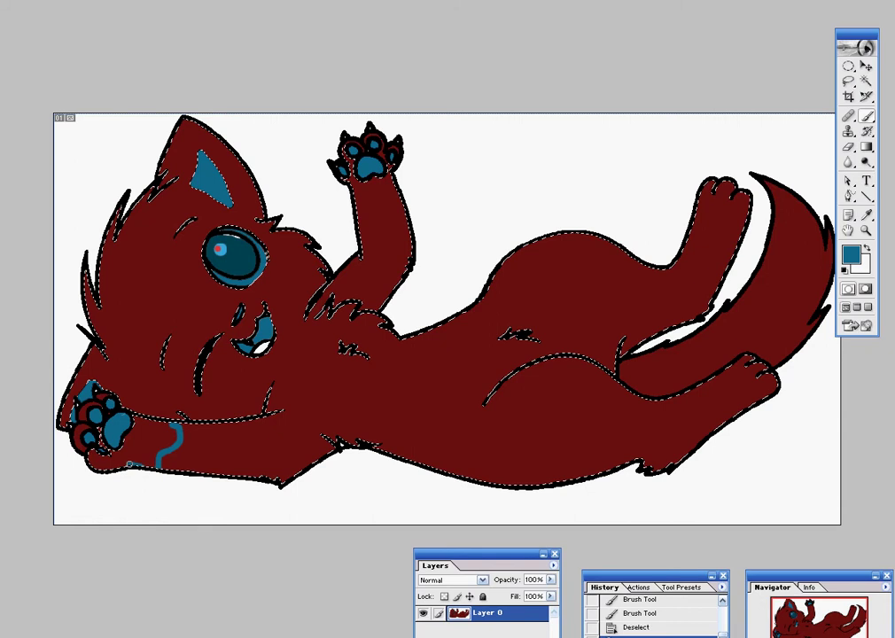
pyautogui.moveTo(359, 216); pyautogui.dragTo(382, 214)
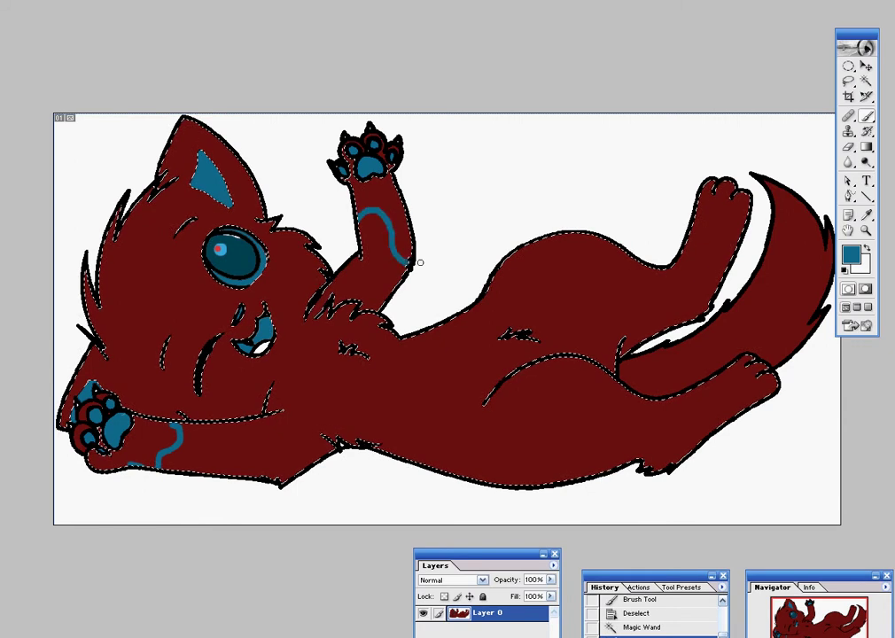
pyautogui.moveTo(681, 395); pyautogui.dragTo(711, 431)
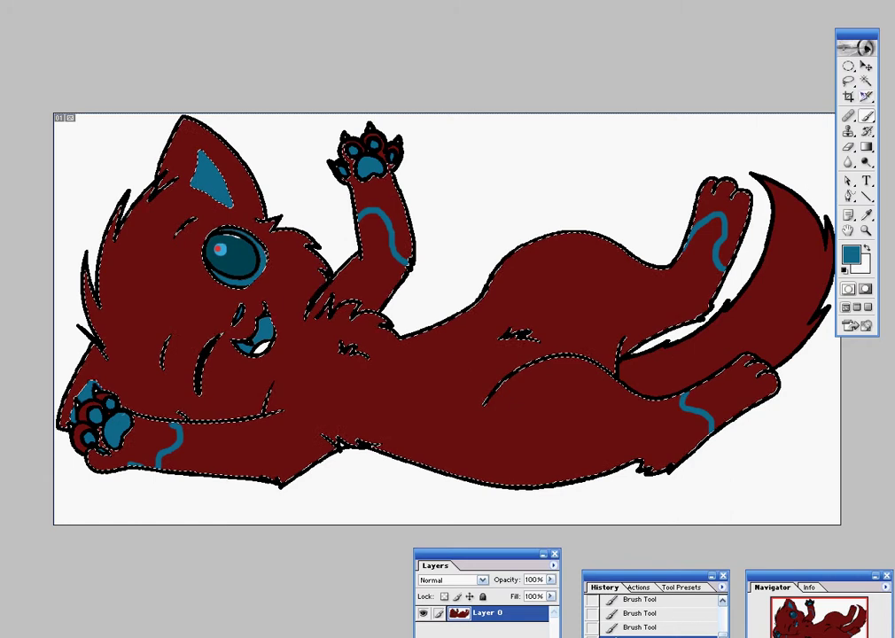
pyautogui.press('w')
pyautogui.hotkey('ctrl', 'd')
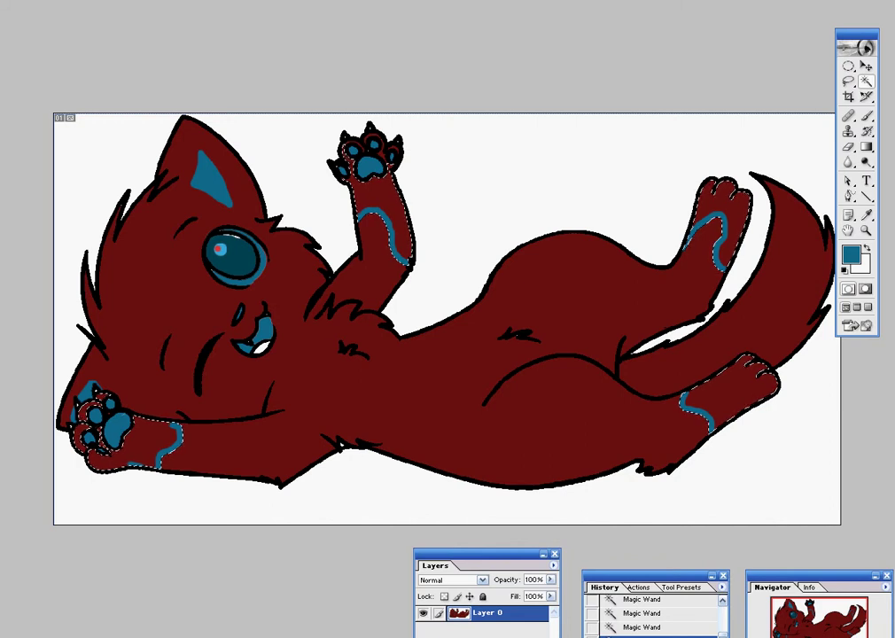
# - Zoom in on the cat and undo back to the selection of both front limbs
pyautogui.hotkey('ctrl', '+')
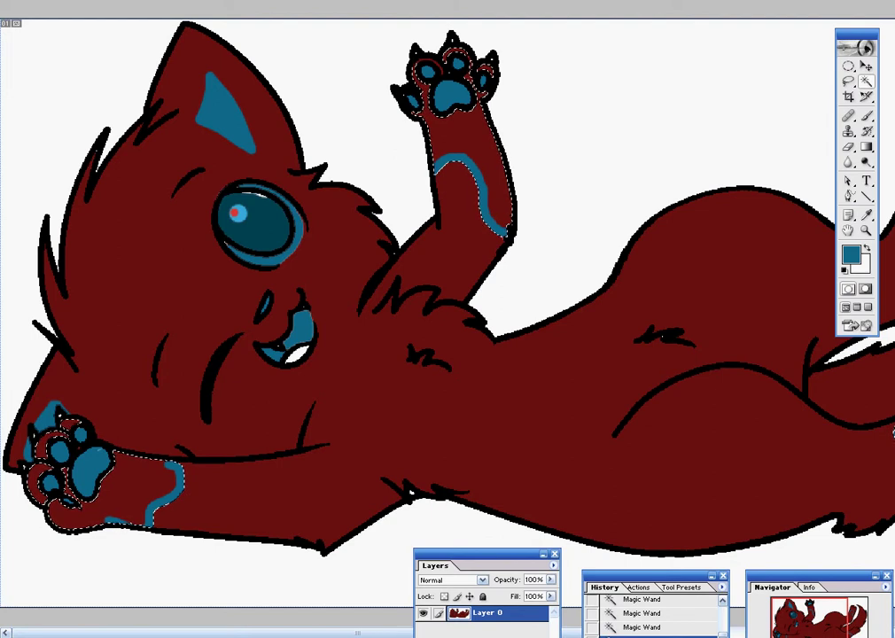
pyautogui.hotkey('ctrl', 'shift', 'i')
pyautogui.hotkey('ctrl', 'z')
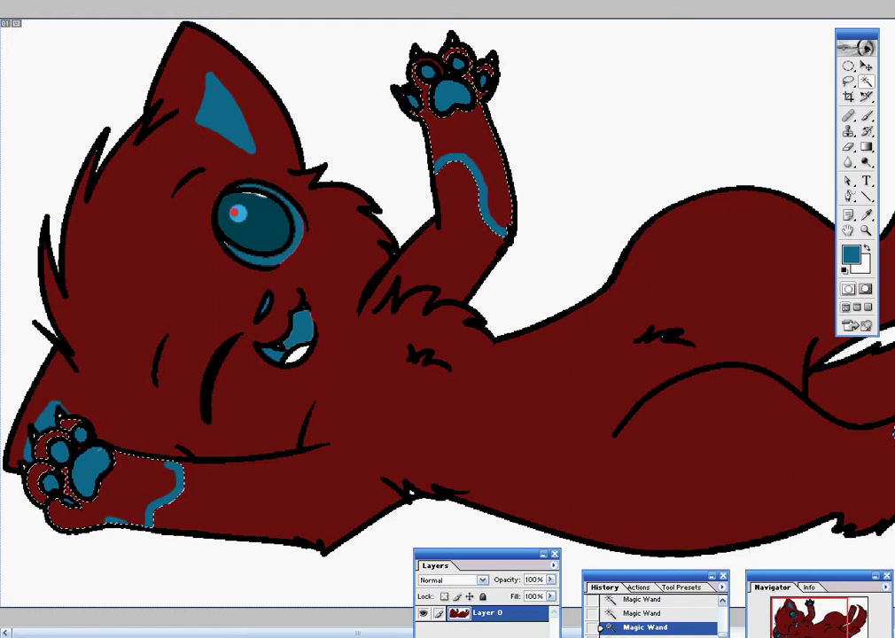
pyautogui.hotkey('ctrl', 'shift', 'i')
pyautogui.press('b')
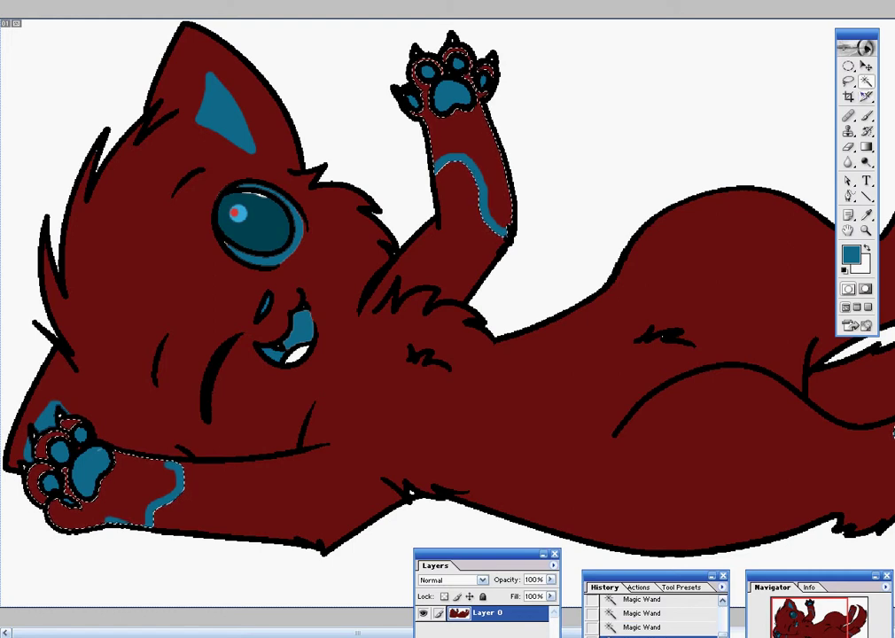
pyautogui.rightClick(163, 586)
# - With a larger brush, paint the raised front paw and lower-left foreleg teal
pyautogui.click(124, 598)
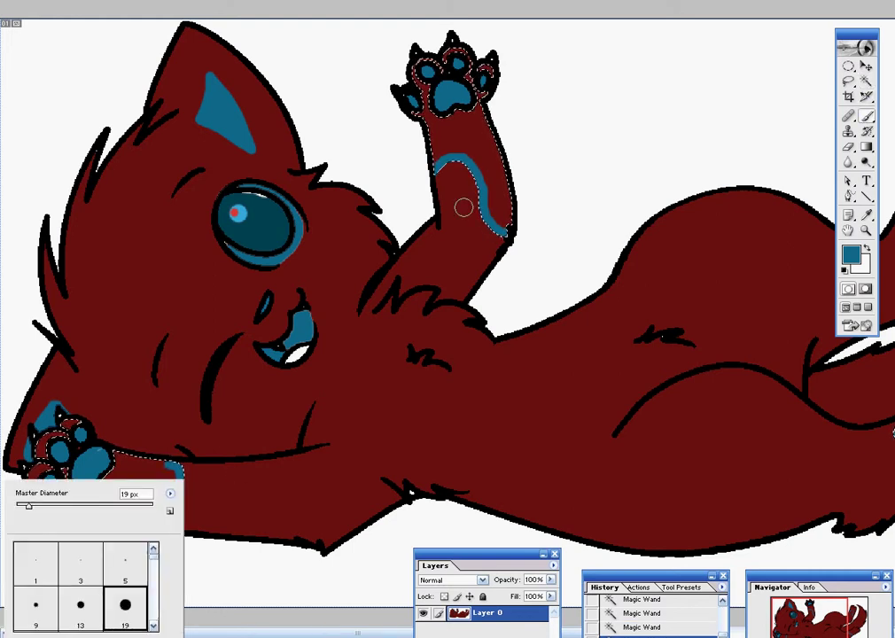
pyautogui.moveTo(489, 173)
pyautogui.mouseDown()
pyautogui.moveTo(501, 226)
pyautogui.moveTo(539, 146)
pyautogui.mouseUp()
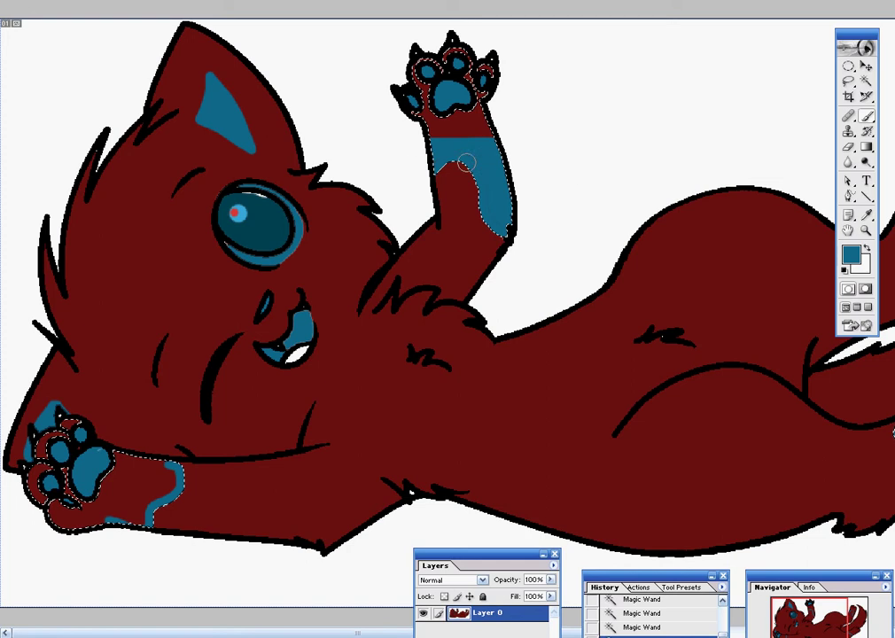
pyautogui.moveTo(465, 162); pyautogui.dragTo(377, 122)
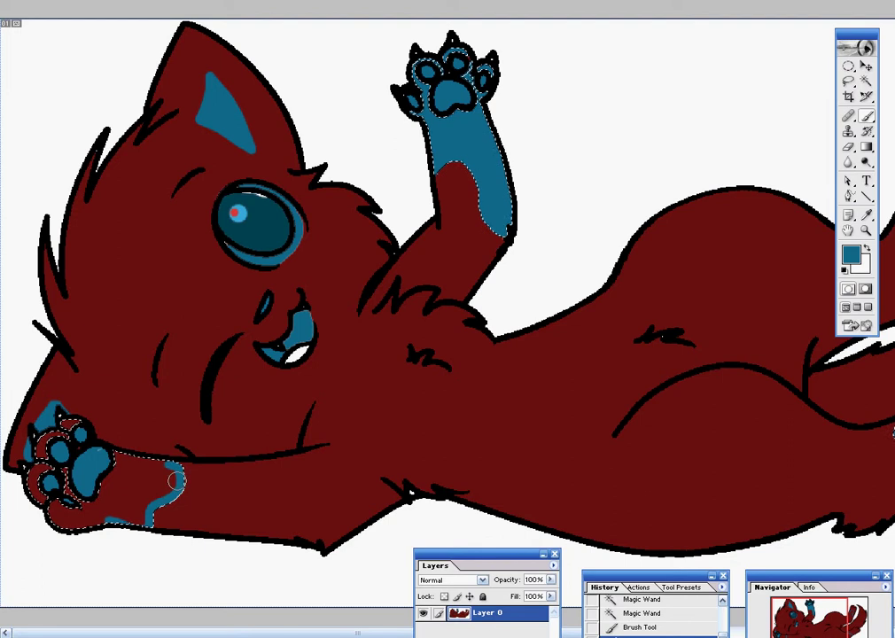
pyautogui.moveTo(146, 514)
pyautogui.mouseDown()
pyautogui.moveTo(172, 476)
pyautogui.moveTo(126, 529)
pyautogui.moveTo(48, 529)
pyautogui.moveTo(82, 479)
pyautogui.mouseUp()
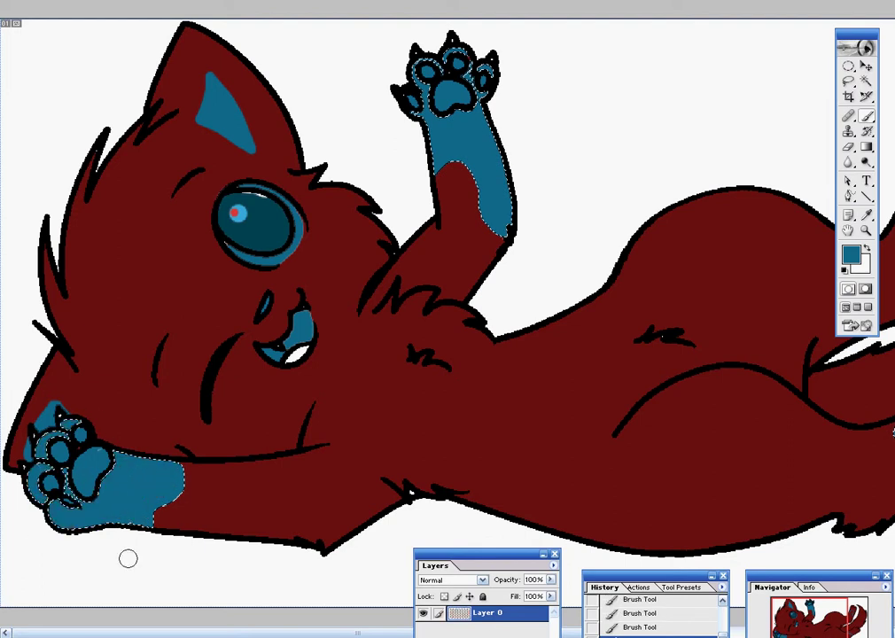
# - Paint the lower and upper hind paws teal
pyautogui.hscroll(1, 354, 266)
pyautogui.hscroll(5, 355, 266)
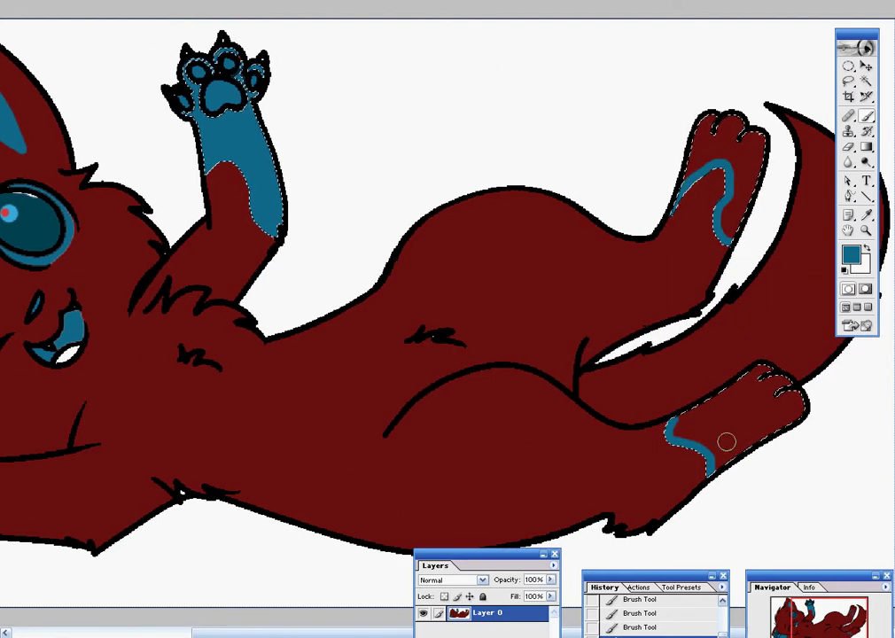
pyautogui.moveTo(724, 440)
pyautogui.mouseDown()
pyautogui.moveTo(739, 406)
pyautogui.moveTo(771, 395)
pyautogui.moveTo(678, 437)
pyautogui.moveTo(725, 440)
pyautogui.moveTo(866, 385)
pyautogui.mouseUp()
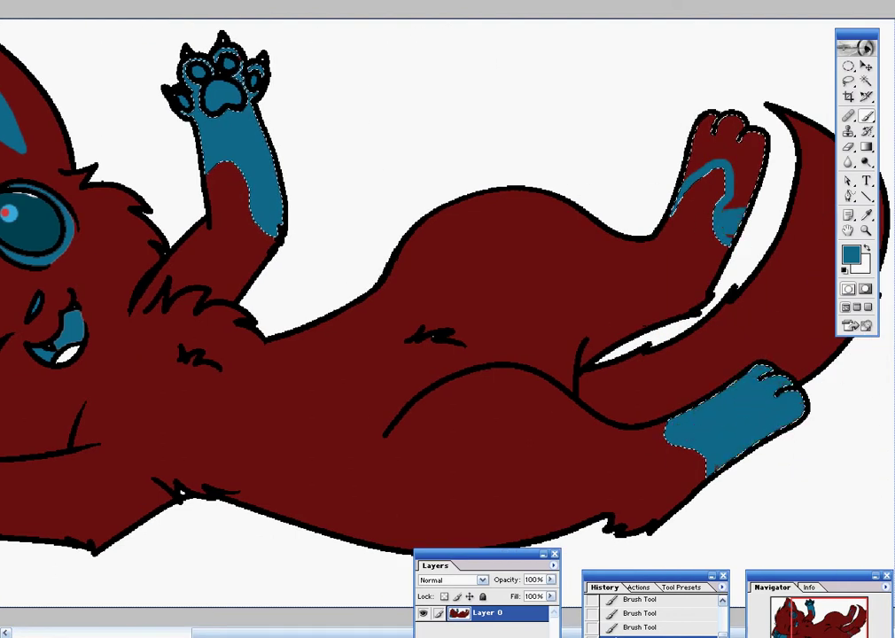
pyautogui.moveTo(643, 191)
pyautogui.mouseDown()
pyautogui.moveTo(770, 149)
pyautogui.moveTo(672, 129)
pyautogui.mouseUp()
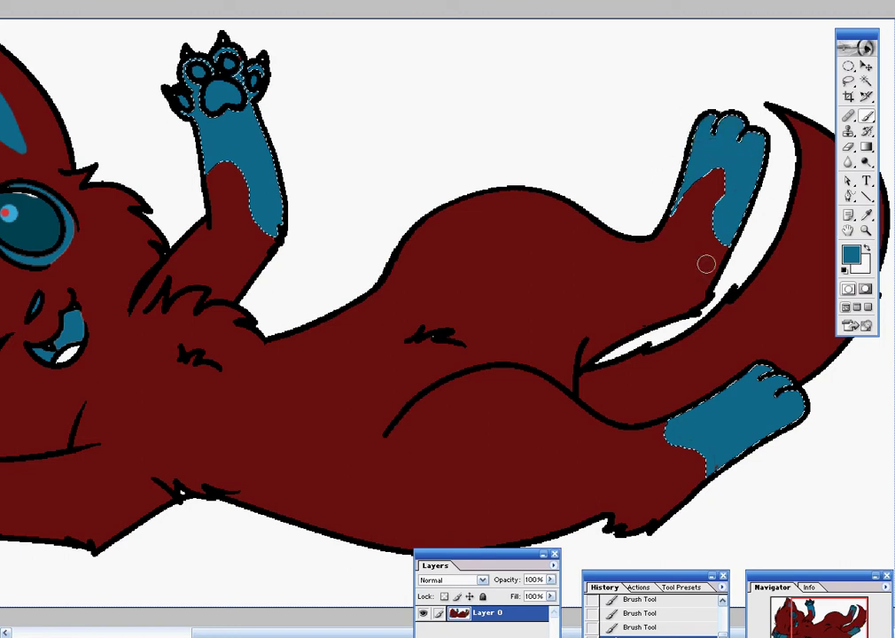
pyautogui.hscroll(-5, 819, 92)
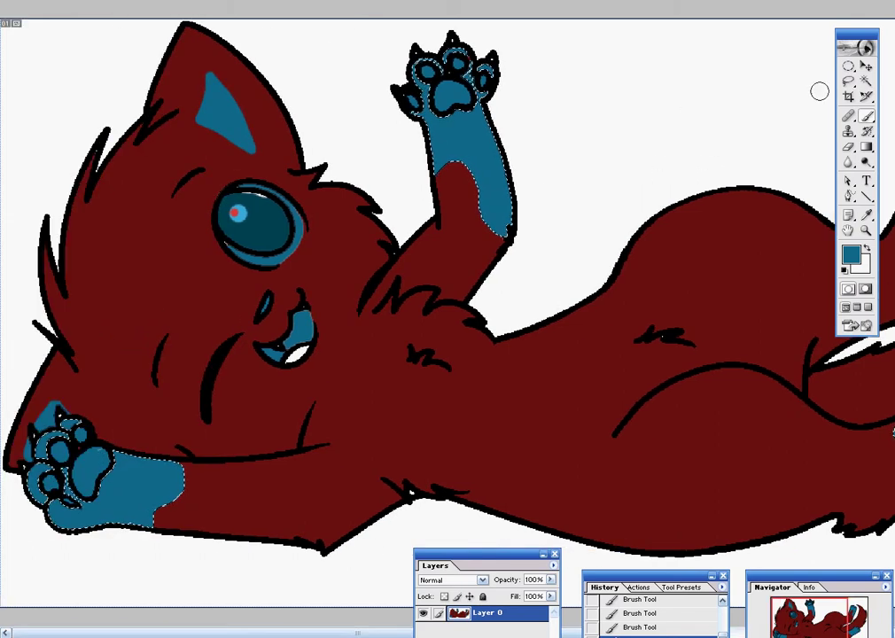
# - Select the front paw pads and paint them light blue
pyautogui.hotkey('ctrl', 'd')
pyautogui.press('w')
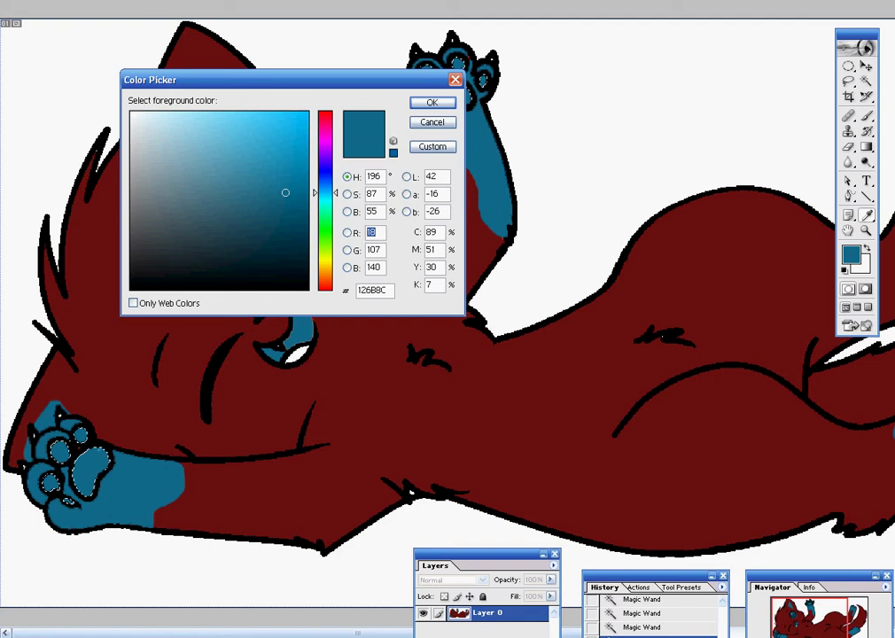
pyautogui.click(194, 120)
pyautogui.press('Return')
pyautogui.press('b')
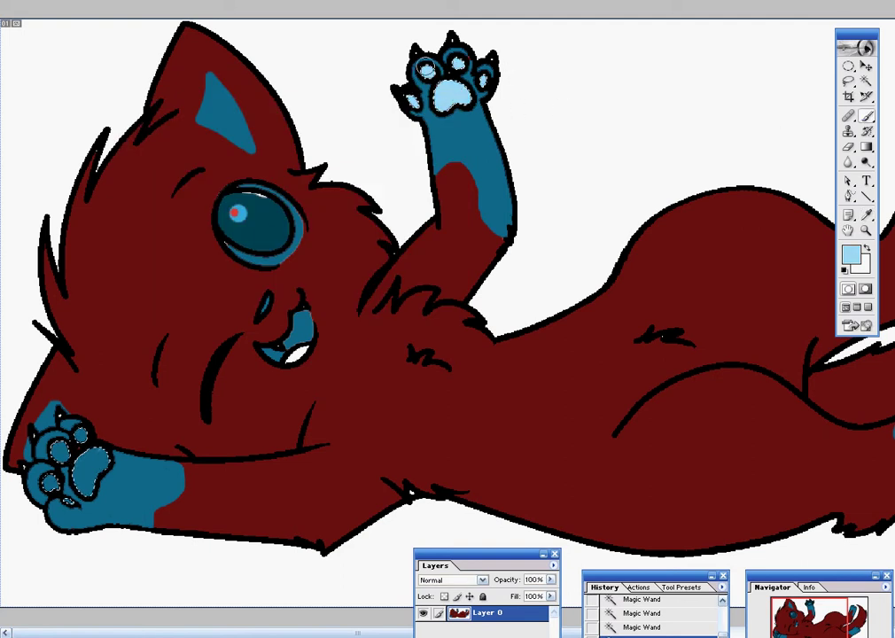
pyautogui.moveTo(86, 433); pyautogui.dragTo(152, 473)
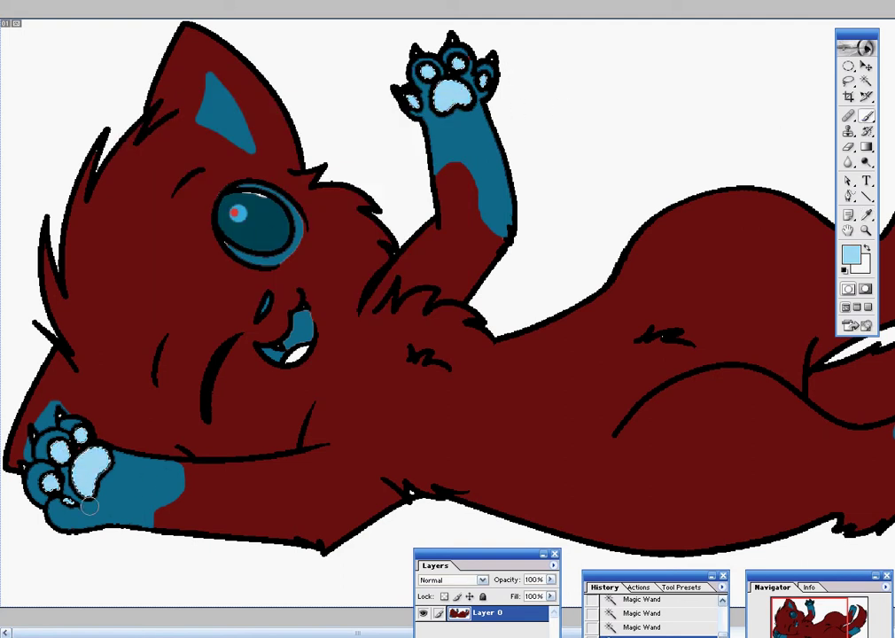
# - Magic Wand-select the area near the mouth and the eye's dark iris
pyautogui.hotkey('ctrl', 'd')
pyautogui.press('w')
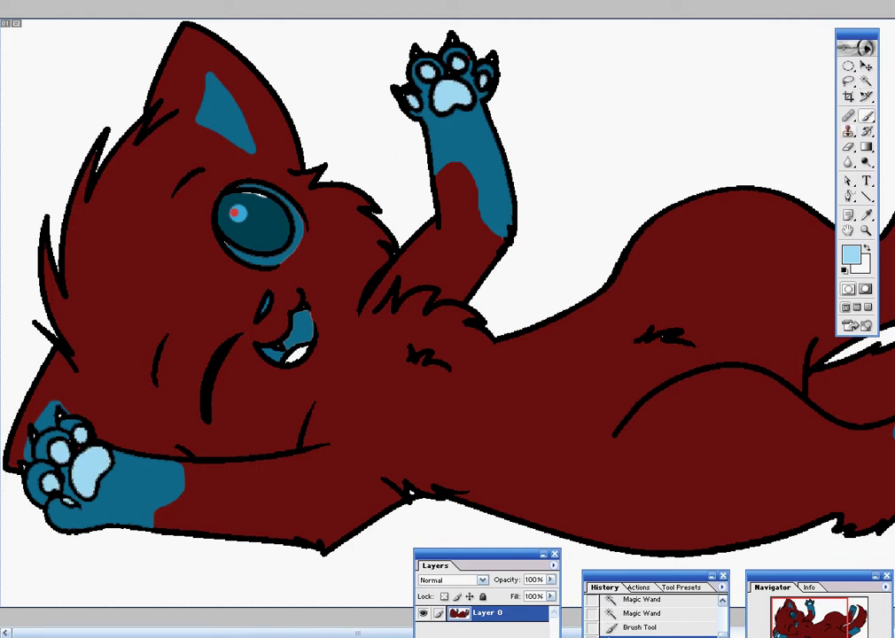
pyautogui.click(290, 356)
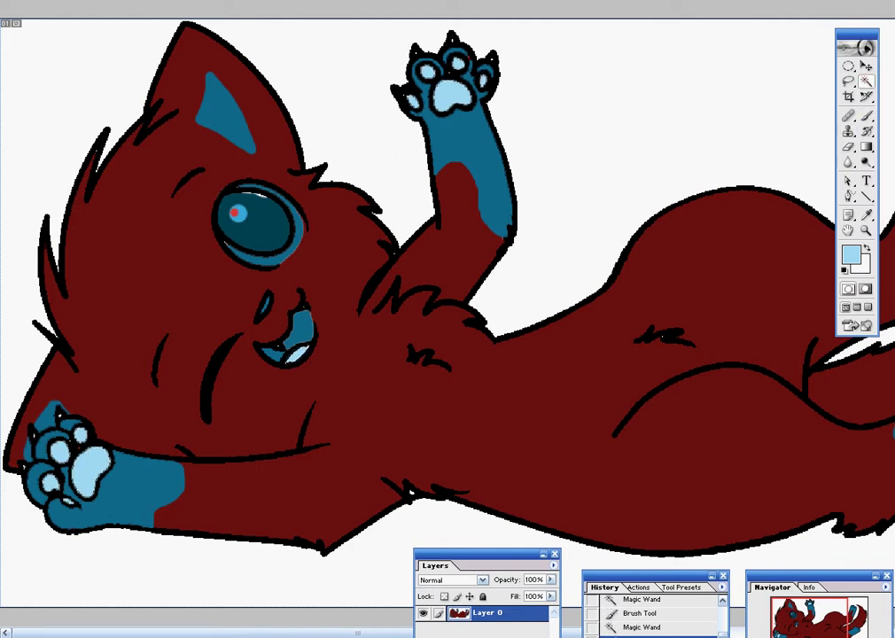
pyautogui.click(266, 228)
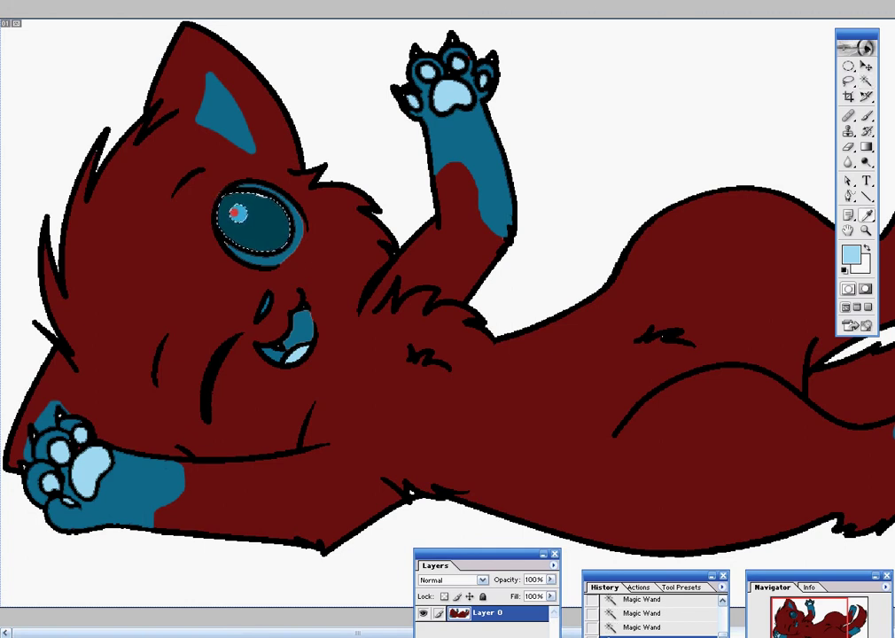
# - Paint teal markings on the tail tip, then zoom out to the whole cat
pyautogui.press('b')
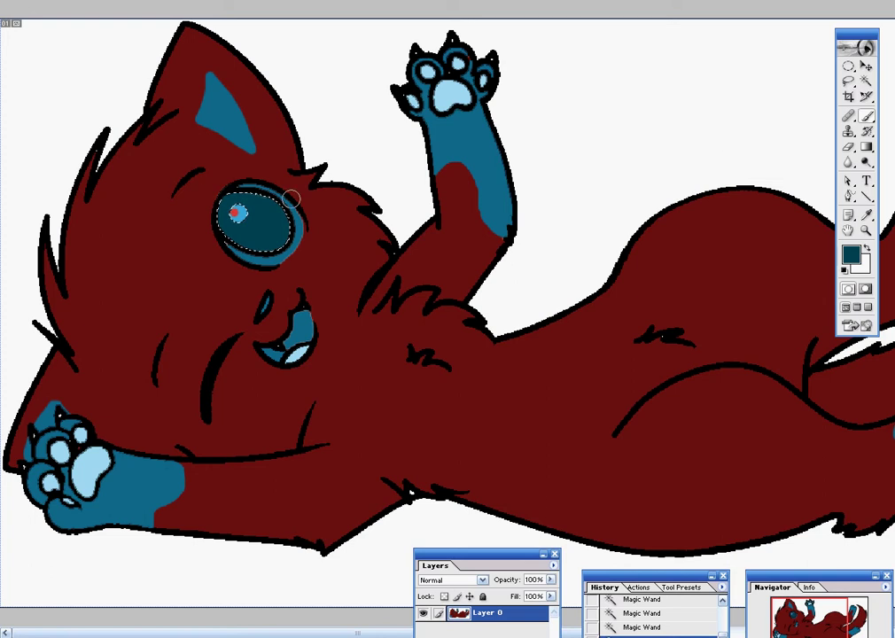
pyautogui.press('w')
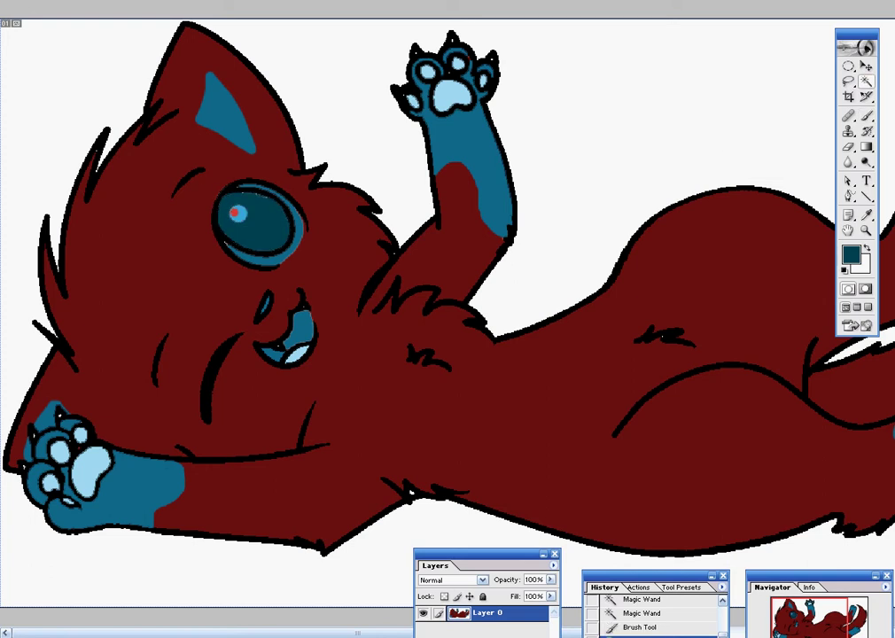
pyautogui.hscroll(1, 354, 284)
pyautogui.hscroll(3, 354, 283)
pyautogui.hscroll(3, 355, 283)
pyautogui.hscroll(3, 354, 283)
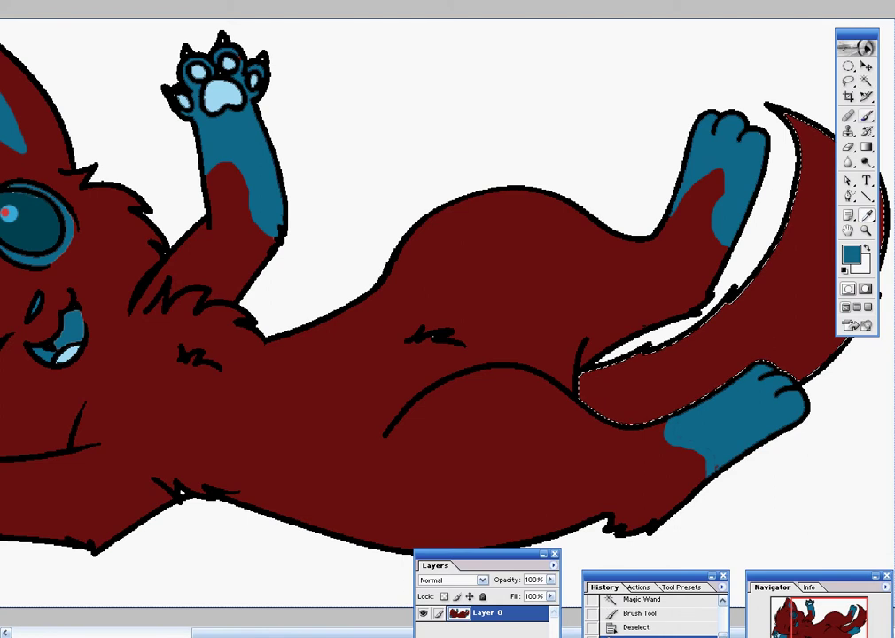
pyautogui.moveTo(802, 168); pyautogui.dragTo(826, 212)
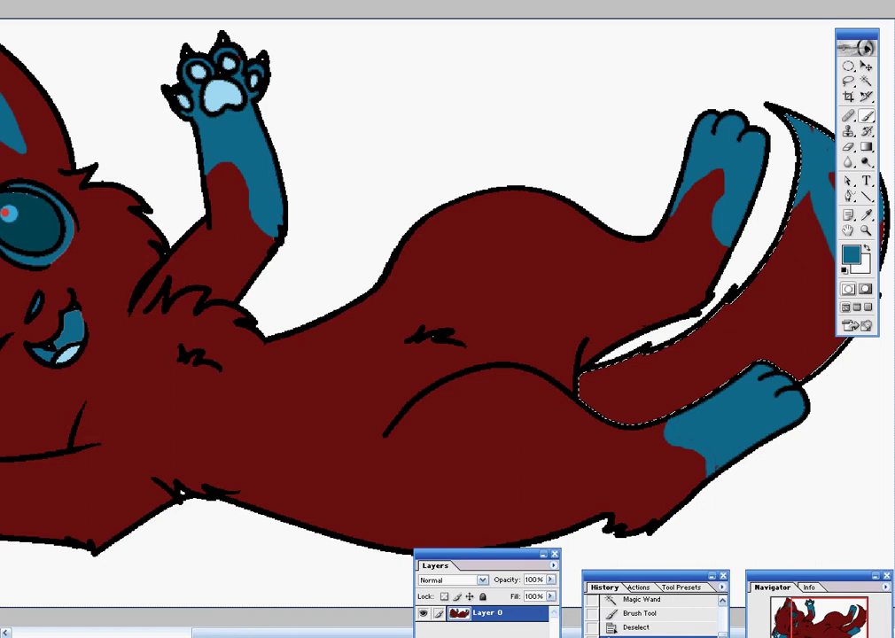
pyautogui.hotkey('ctrl', '-')
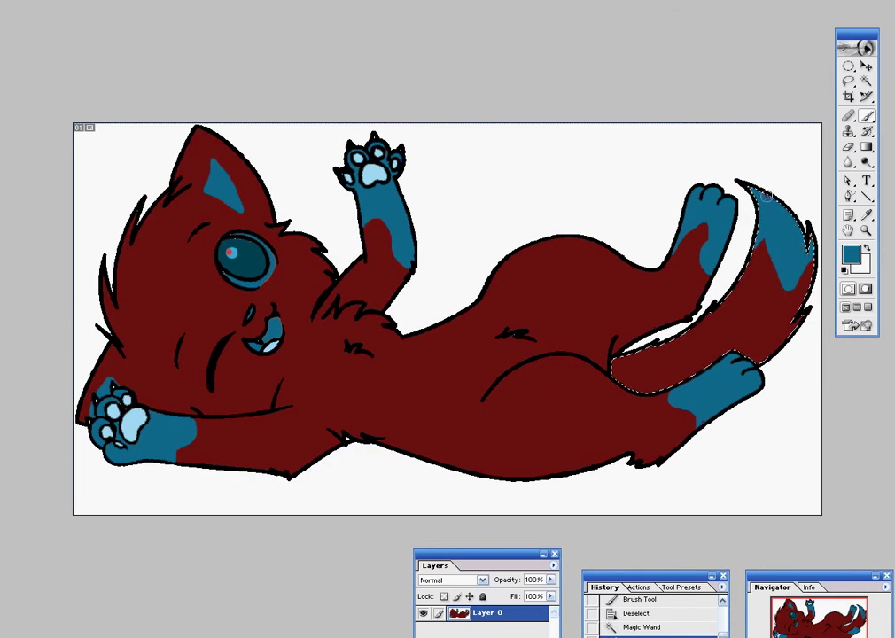
# - Dab extra teal on the tail tip and select the white background
pyautogui.click(809, 241)
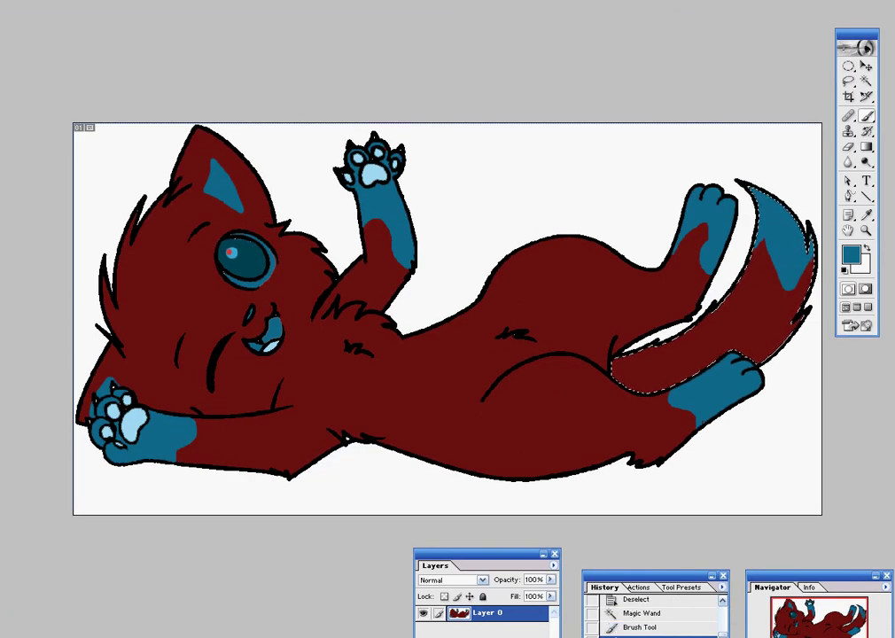
pyautogui.press('w')
pyautogui.click(505, 483)
pyautogui.hotkey('ctrl', 'd')
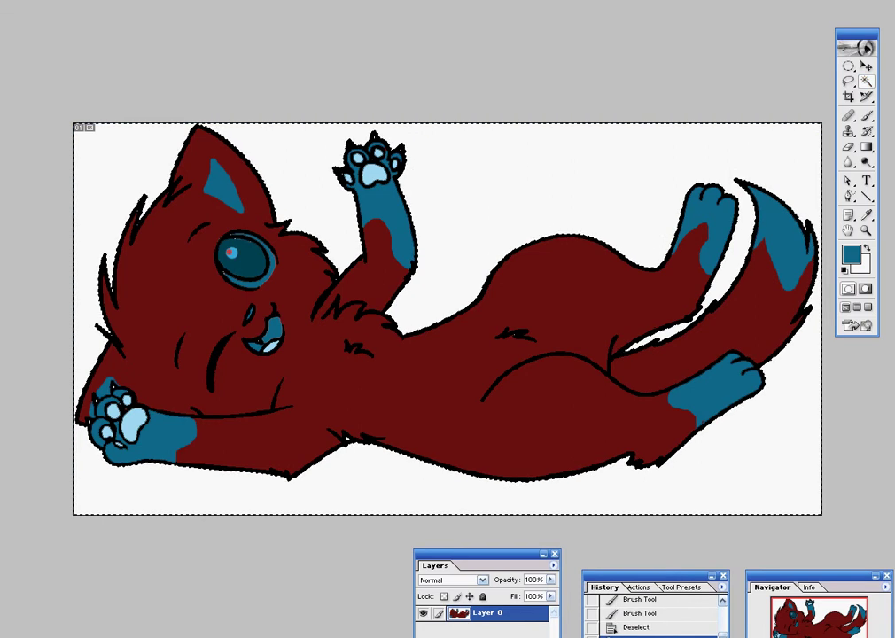
# - Set the foreground colour to black and the brush size to 50 px
pyautogui.click(850, 255)
pyautogui.click(131, 288)
pyautogui.press('Return')
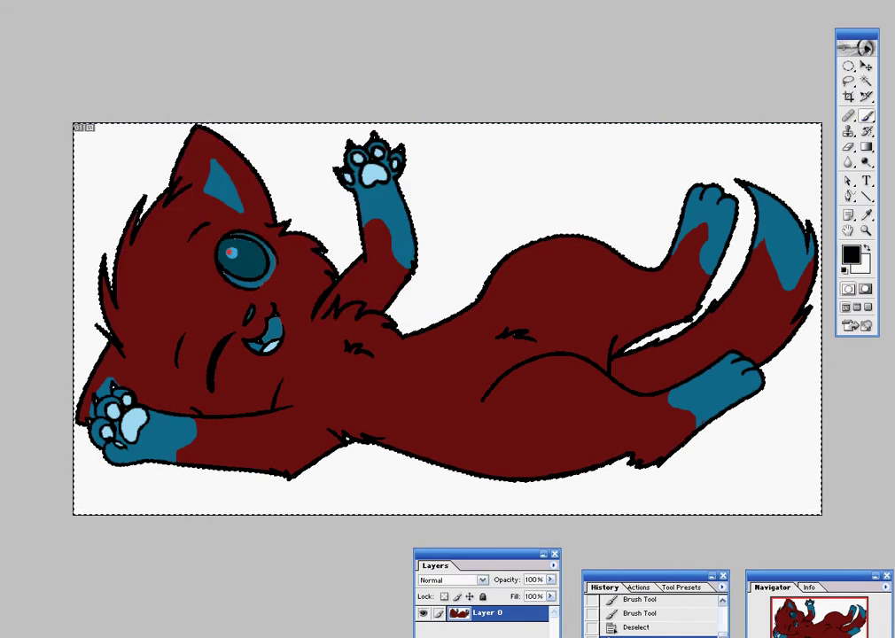
pyautogui.doubleClick(135, 494)
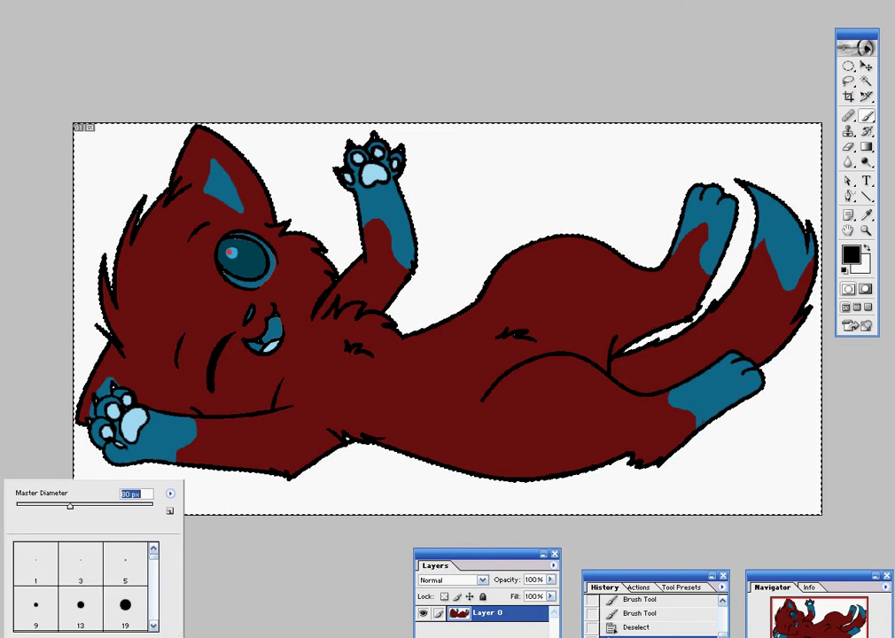
pyautogui.write('50')
pyautogui.press('Return')
# - Paint the background black along the bottom, right side, top and left edge
pyautogui.moveTo(53, 460)
pyautogui.mouseDown()
pyautogui.moveTo(722, 447)
pyautogui.moveTo(820, 483)
pyautogui.mouseUp()
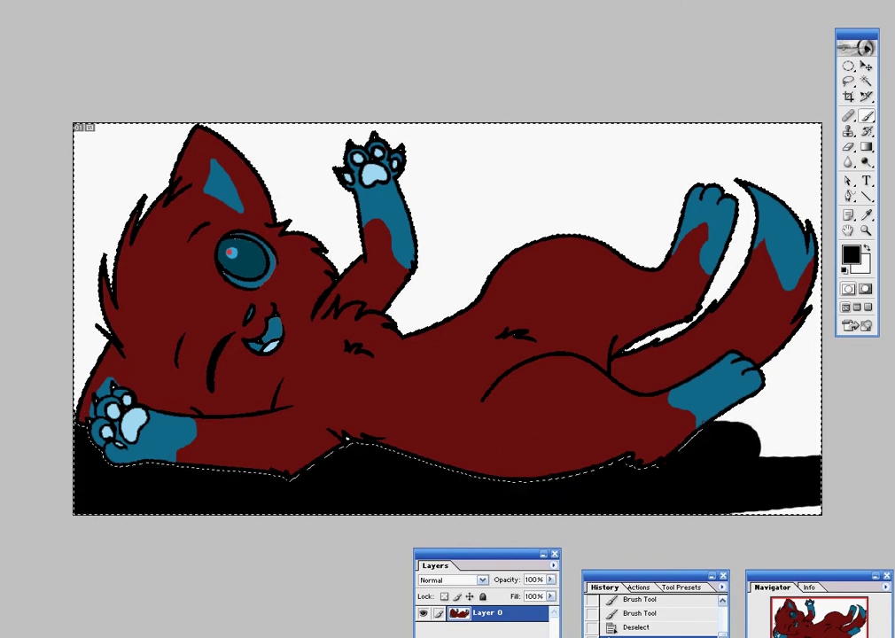
pyautogui.moveTo(679, 487); pyautogui.dragTo(852, 370)
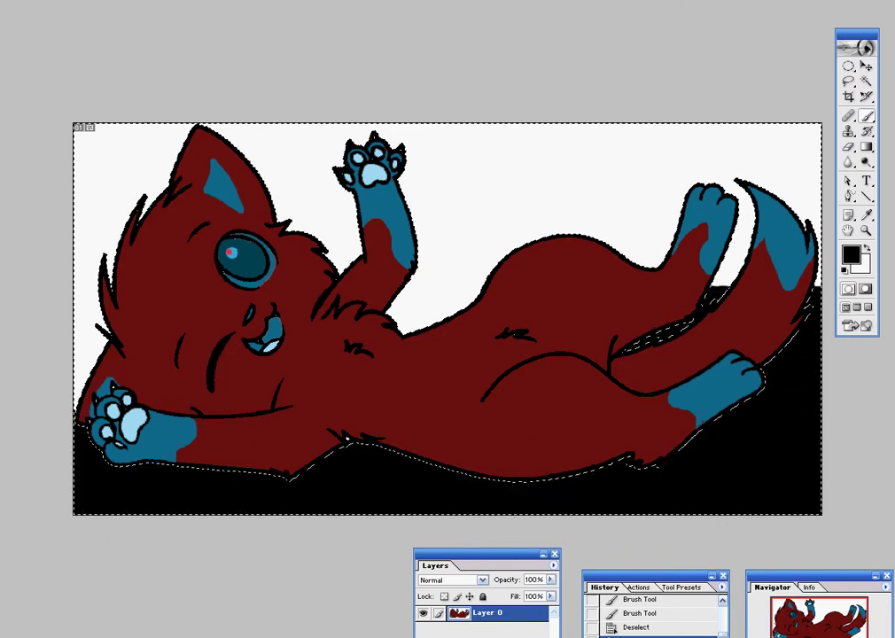
pyautogui.moveTo(521, 250); pyautogui.dragTo(481, 140)
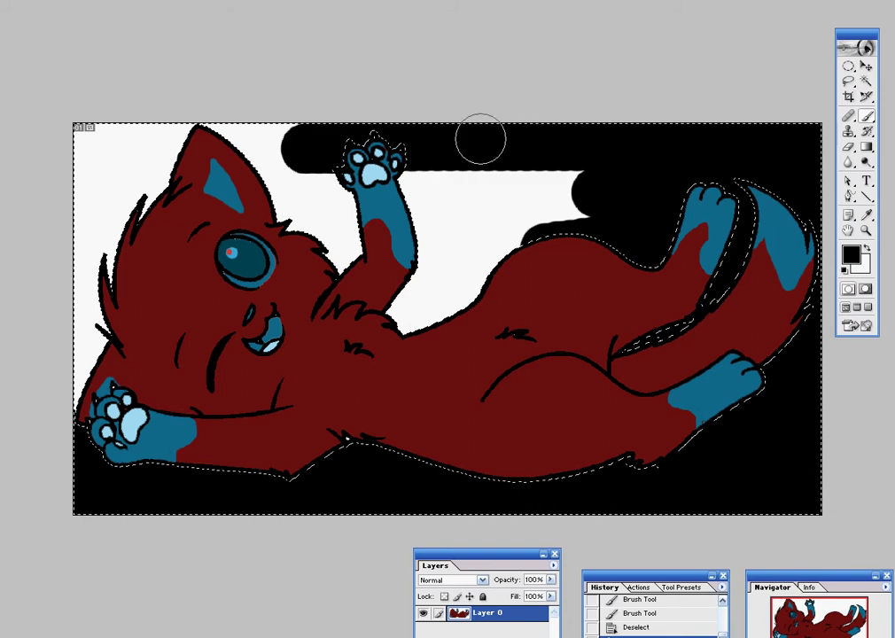
pyautogui.moveTo(481, 140)
pyautogui.mouseDown()
pyautogui.moveTo(539, 298)
pyautogui.moveTo(300, 202)
pyautogui.moveTo(296, 280)
pyautogui.moveTo(597, 174)
pyautogui.mouseUp()
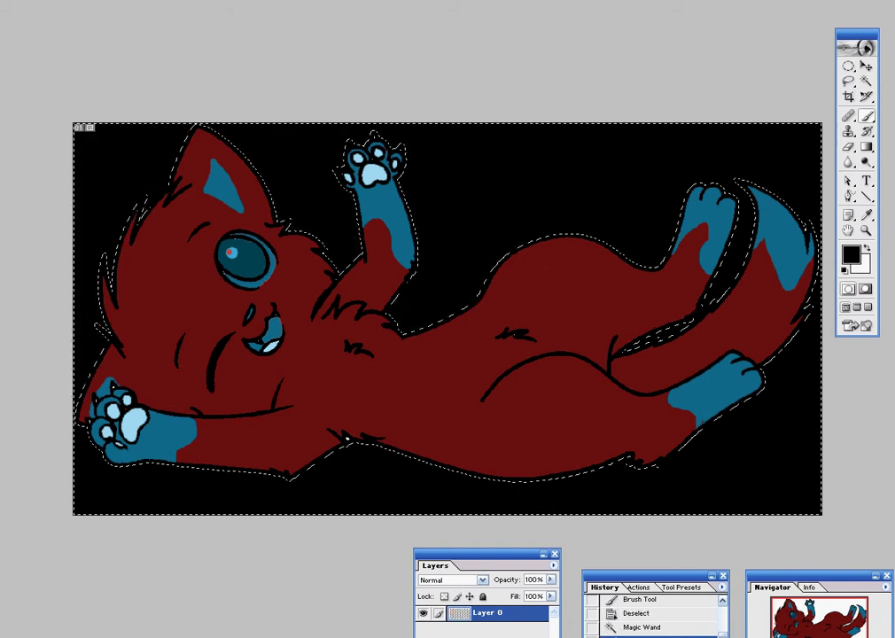
# - Clear the selection and add a new Layer 1
pyautogui.hotkey('ctrl', 'd')
pyautogui.press('w')
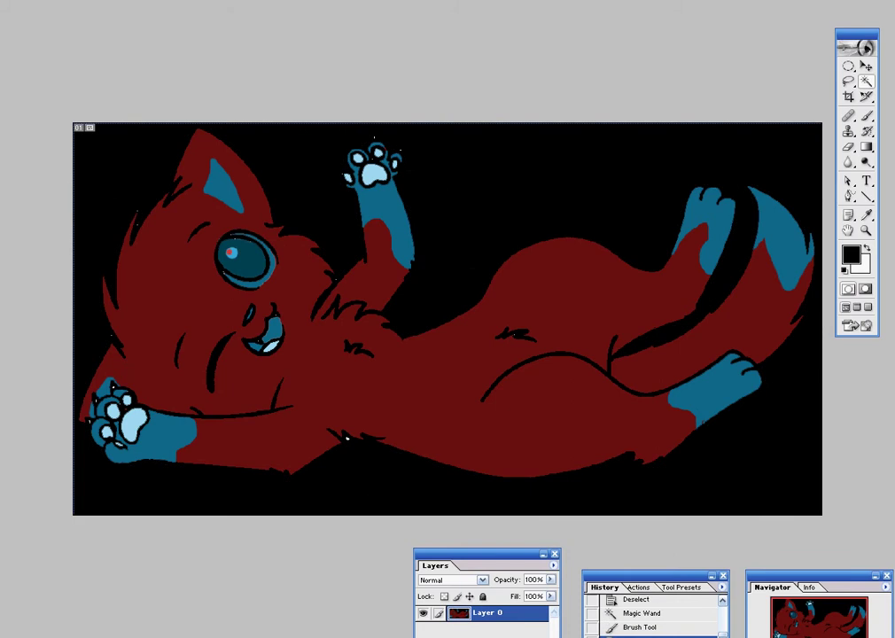
pyautogui.click(555, 564)
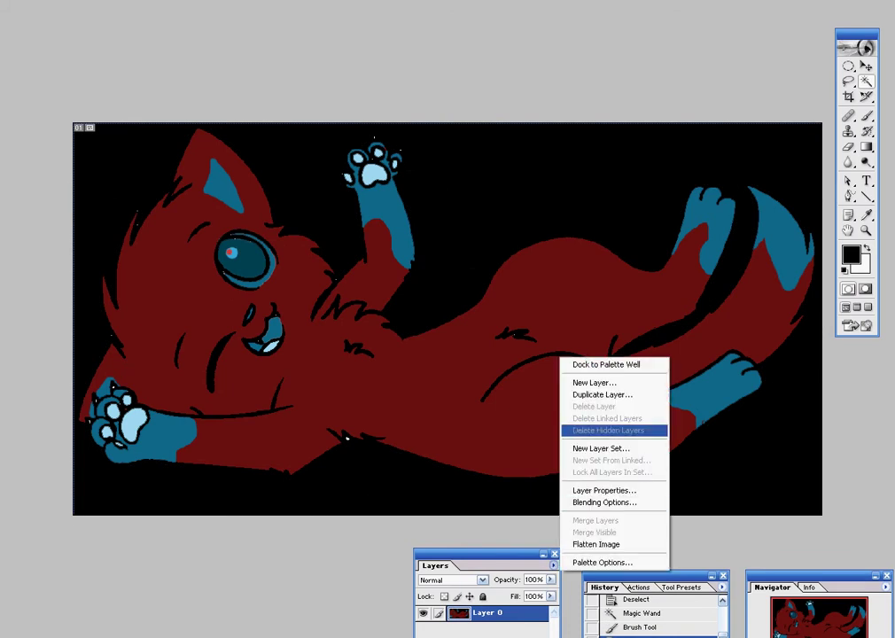
pyautogui.click(599, 380)
pyautogui.press('Return')
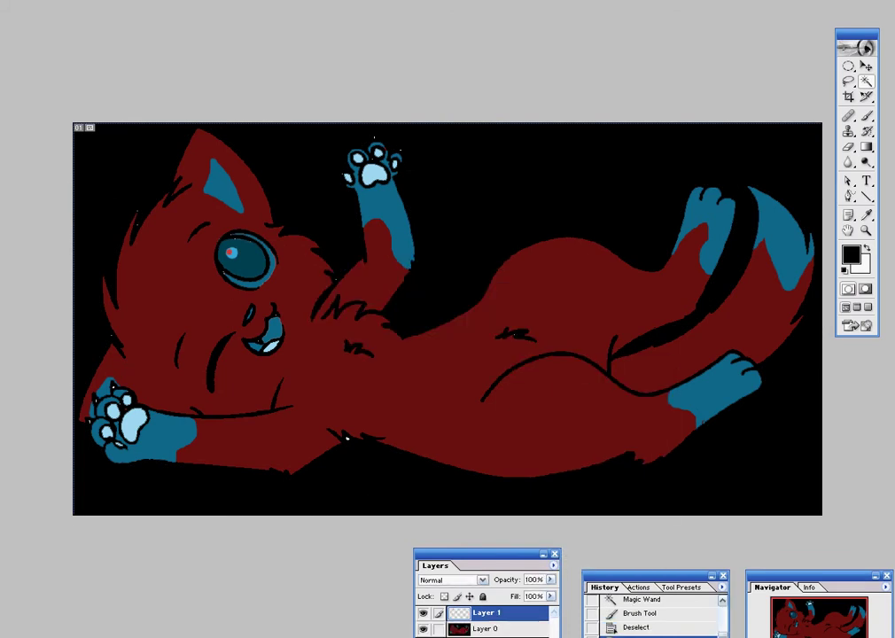
# - Pick a dark red, zoom in on the face, and start shading with a 5 px brush
pyautogui.click(851, 254)
pyautogui.moveTo(325, 192); pyautogui.dragTo(325, 289)
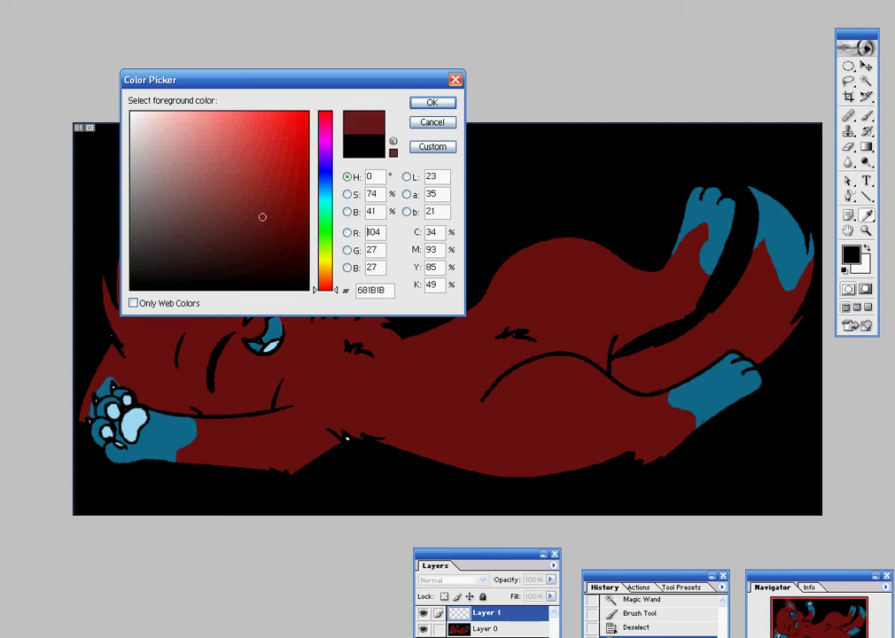
pyautogui.press('Escape')
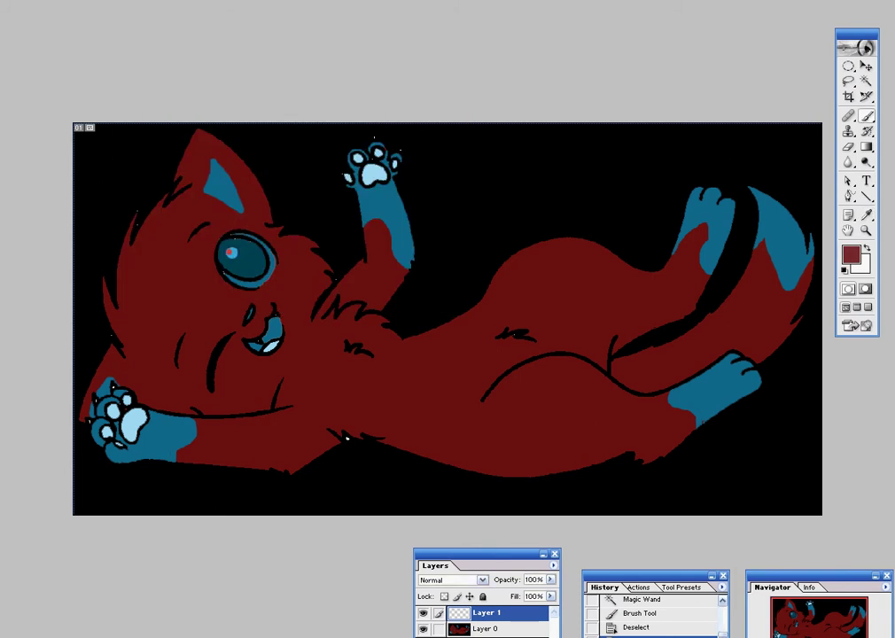
pyautogui.hotkey('ctrl', '+')
pyautogui.hotkey('ctrl', '+')
pyautogui.hotkey('ctrl', '+')
pyautogui.moveTo(819, 623); pyautogui.dragTo(795, 622)
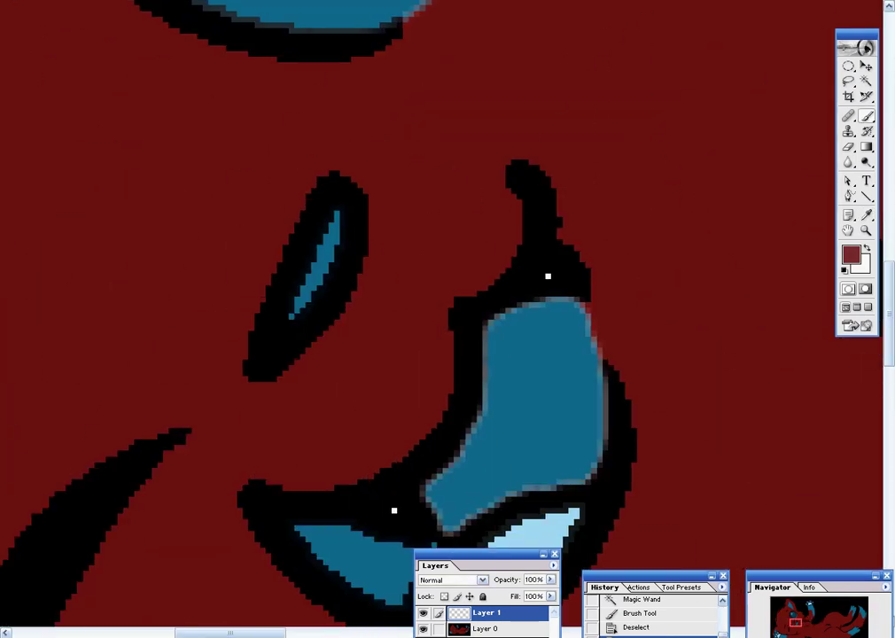
pyautogui.rightClick(222, 474)
pyautogui.scroll(-1, 243, 451)
pyautogui.scroll(-1, 243, 451)
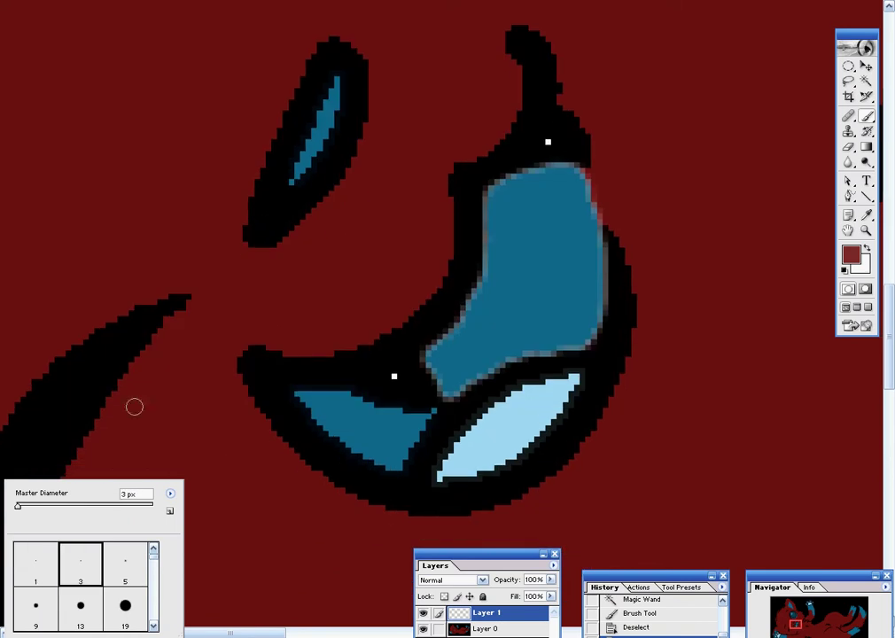
pyautogui.scroll(-1, 398, 424)
pyautogui.scroll(-1, 395, 403)
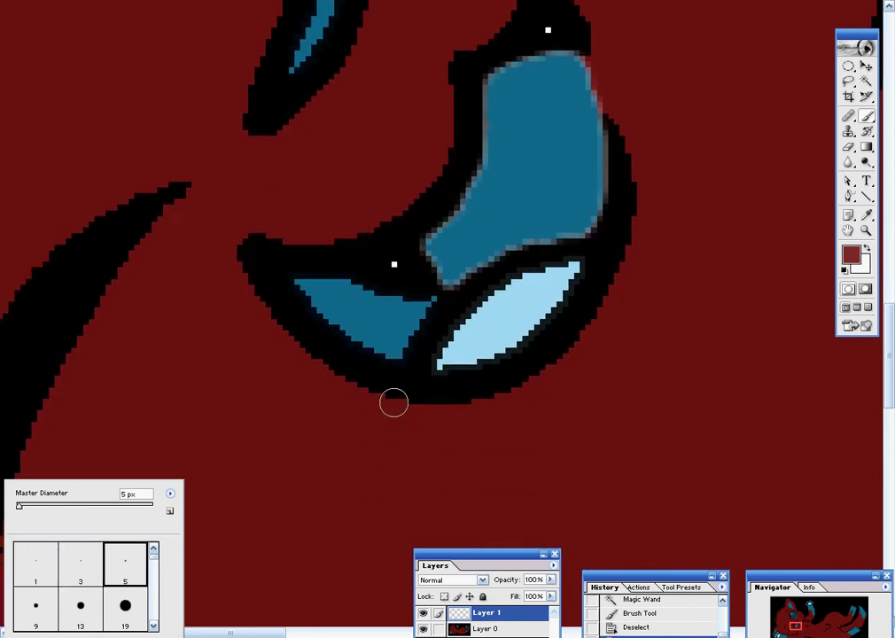
pyautogui.click(295, 354)
pyautogui.moveTo(296, 353); pyautogui.dragTo(568, 502)
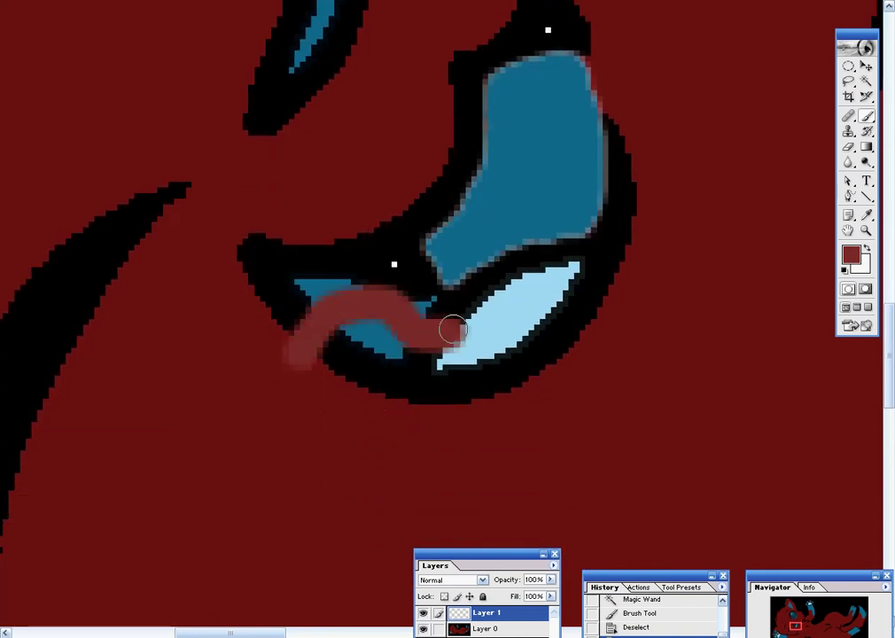
# - Outline and fill the dark red shading shape below the teal marking
pyautogui.scroll(-1, 568, 502)
pyautogui.scroll(-2, 532, 460)
pyautogui.scroll(-1, 495, 417)
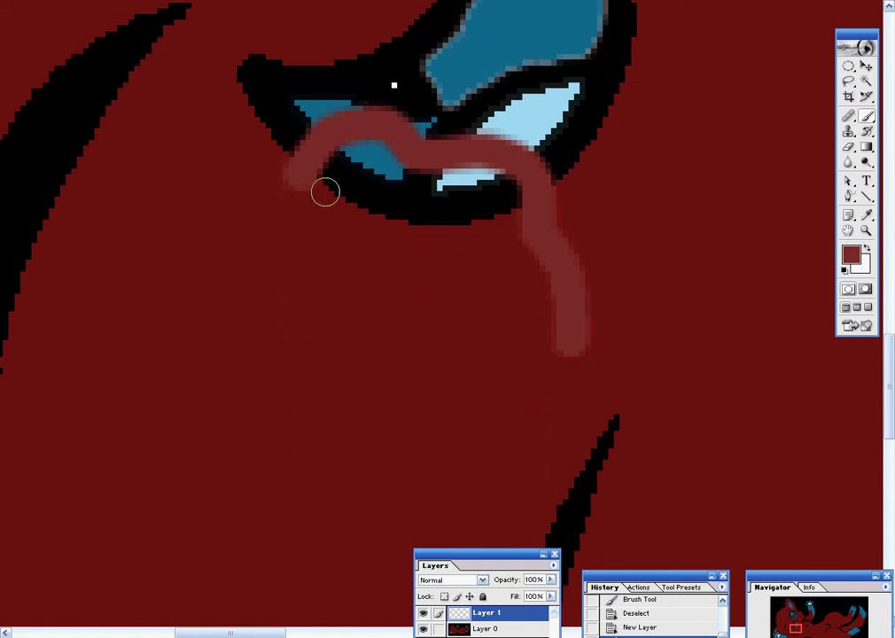
pyautogui.moveTo(299, 177)
pyautogui.mouseDown()
pyautogui.moveTo(362, 283)
pyautogui.moveTo(402, 518)
pyautogui.moveTo(561, 297)
pyautogui.mouseUp()
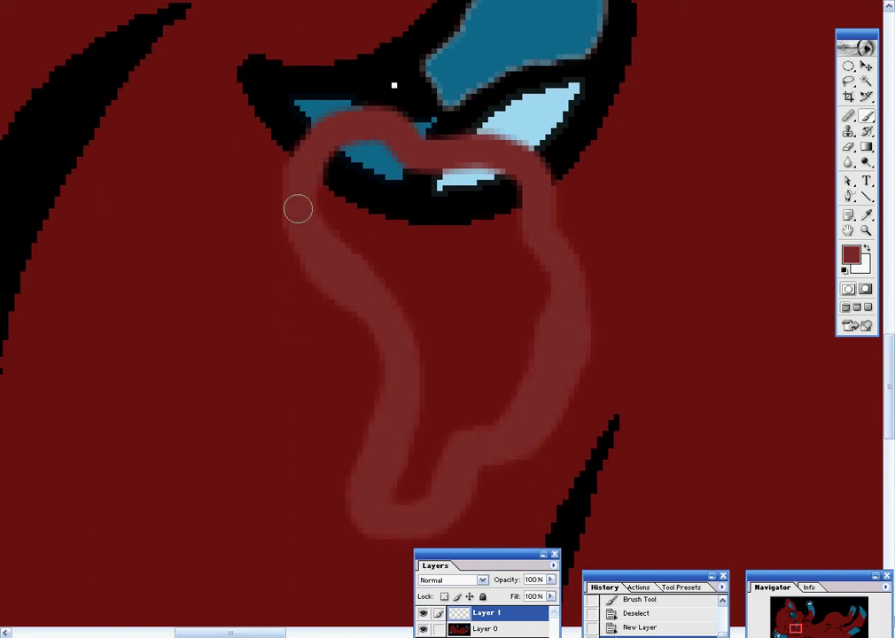
pyautogui.moveTo(385, 166); pyautogui.dragTo(482, 172)
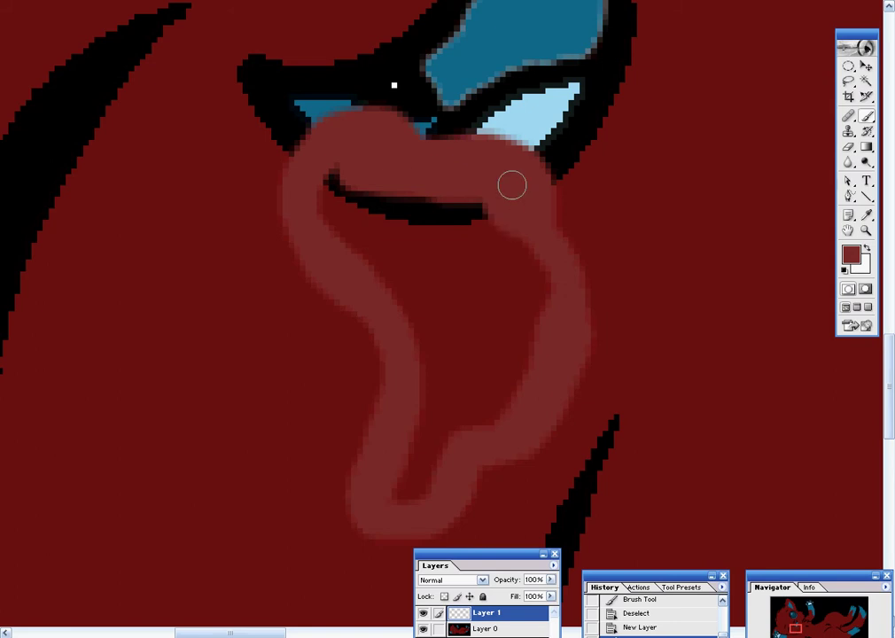
pyautogui.moveTo(542, 300)
pyautogui.mouseDown()
pyautogui.moveTo(476, 422)
pyautogui.moveTo(402, 494)
pyautogui.mouseUp()
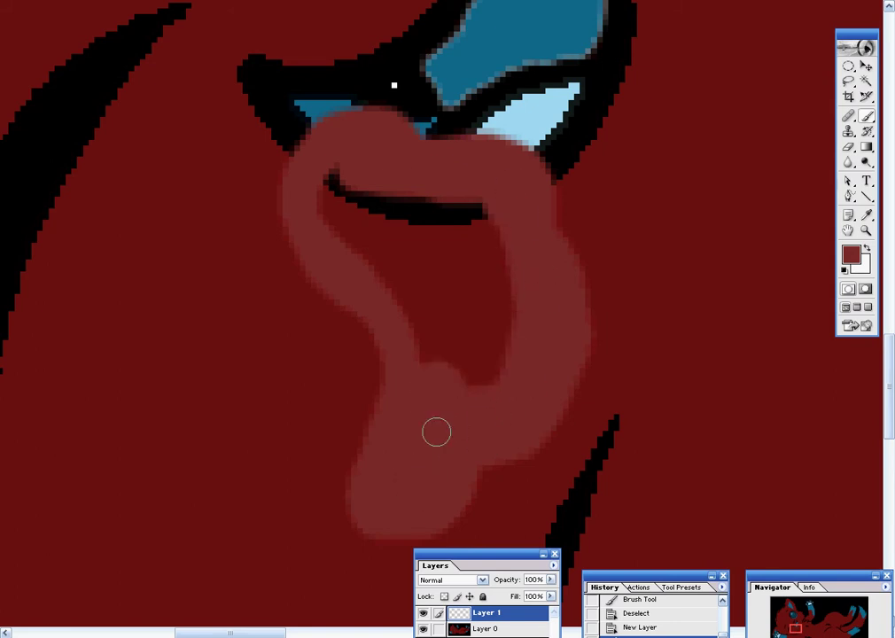
pyautogui.moveTo(435, 431)
pyautogui.mouseDown()
pyautogui.moveTo(324, 235)
pyautogui.moveTo(343, 185)
pyautogui.moveTo(467, 199)
pyautogui.moveTo(482, 237)
pyautogui.mouseUp()
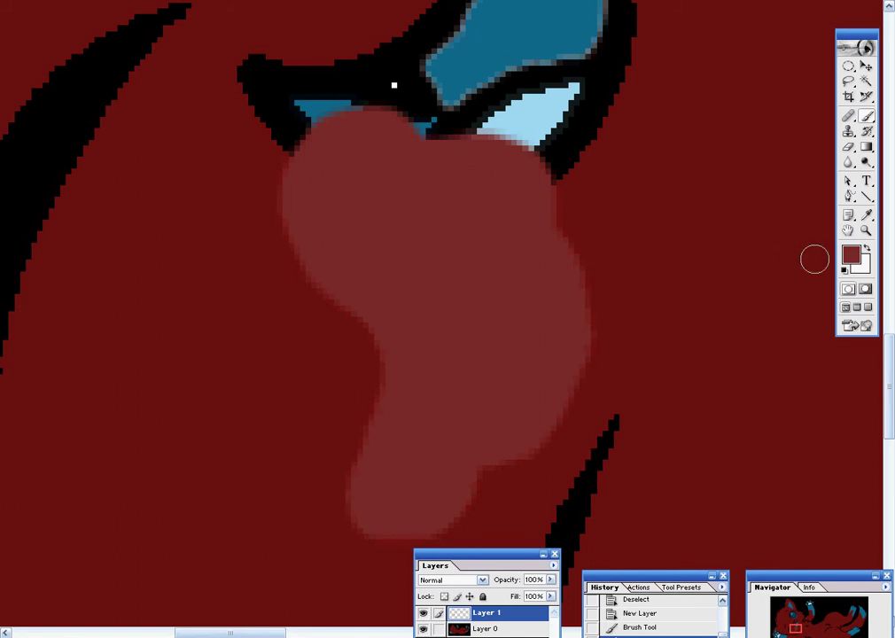
# - Switch to 4F0B0B and darken the shape's left edge, lower-left part and right side
pyautogui.click(849, 255)
pyautogui.click(432, 102)
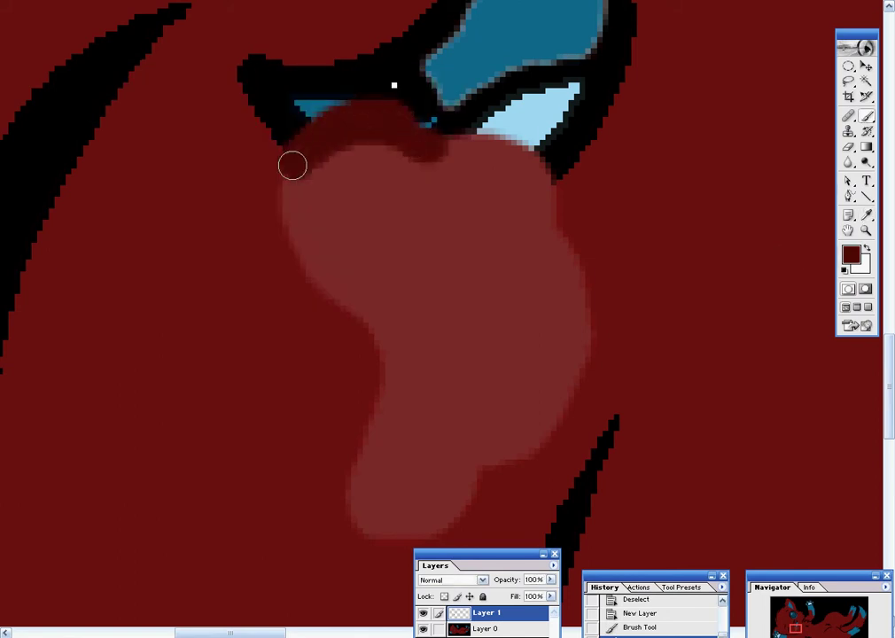
pyautogui.moveTo(292, 165)
pyautogui.mouseDown()
pyautogui.moveTo(320, 270)
pyautogui.moveTo(382, 363)
pyautogui.moveTo(351, 495)
pyautogui.moveTo(456, 501)
pyautogui.moveTo(561, 379)
pyautogui.moveTo(561, 208)
pyautogui.moveTo(423, 152)
pyautogui.moveTo(390, 160)
pyautogui.mouseUp()
pyautogui.moveTo(345, 272)
pyautogui.mouseDown()
pyautogui.moveTo(398, 348)
pyautogui.moveTo(395, 466)
pyautogui.moveTo(492, 395)
pyautogui.moveTo(553, 312)
pyautogui.moveTo(537, 261)
pyautogui.moveTo(486, 205)
pyautogui.moveTo(419, 250)
pyautogui.moveTo(419, 309)
pyautogui.moveTo(447, 408)
pyautogui.mouseUp()
pyautogui.scroll(3, 502, 334)
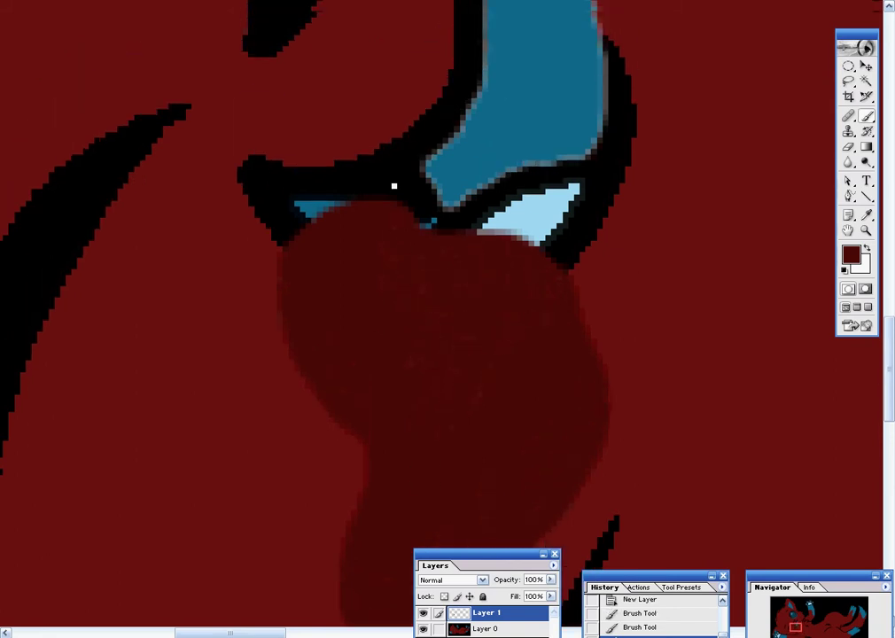
pyautogui.scroll(2, 505, 328)
pyautogui.scroll(3, 505, 328)
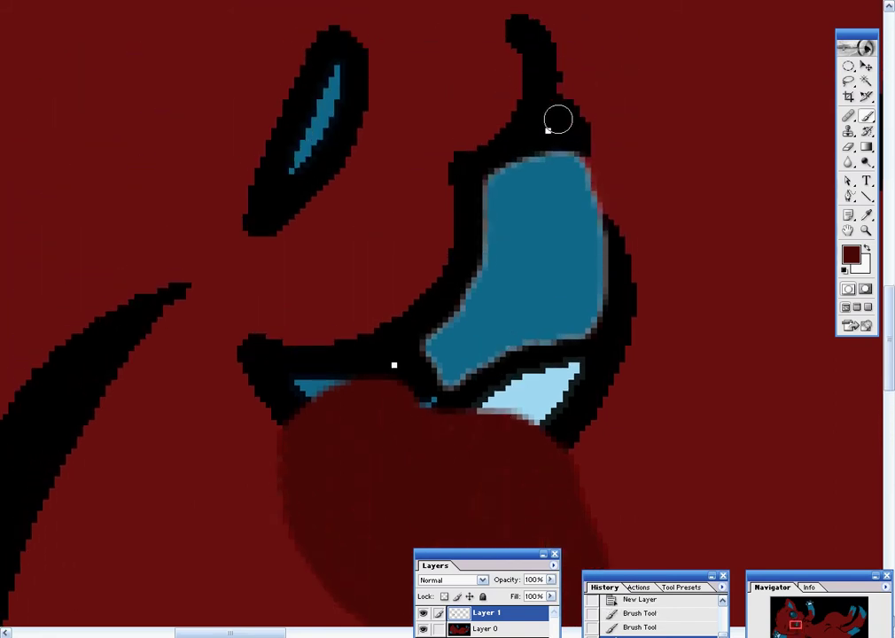
pyautogui.moveTo(586, 126)
pyautogui.mouseDown()
pyautogui.moveTo(675, 310)
pyautogui.moveTo(599, 299)
pyautogui.moveTo(567, 143)
pyautogui.moveTo(599, 268)
pyautogui.mouseUp()
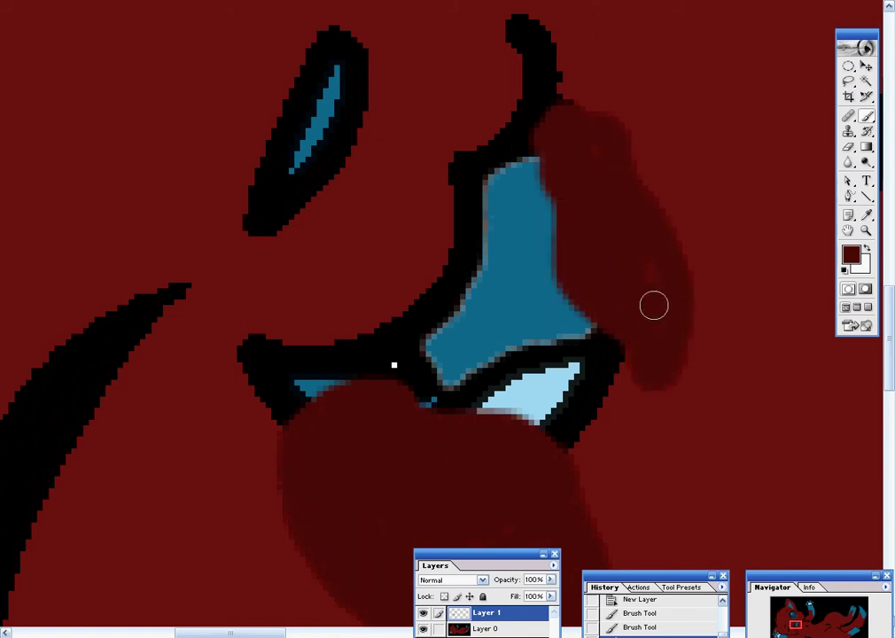
pyautogui.scroll(2, 577, 251)
pyautogui.scroll(3, 577, 251)
# - Outline and fill dark red shading beneath the large teal oval
pyautogui.scroll(3, 576, 251)
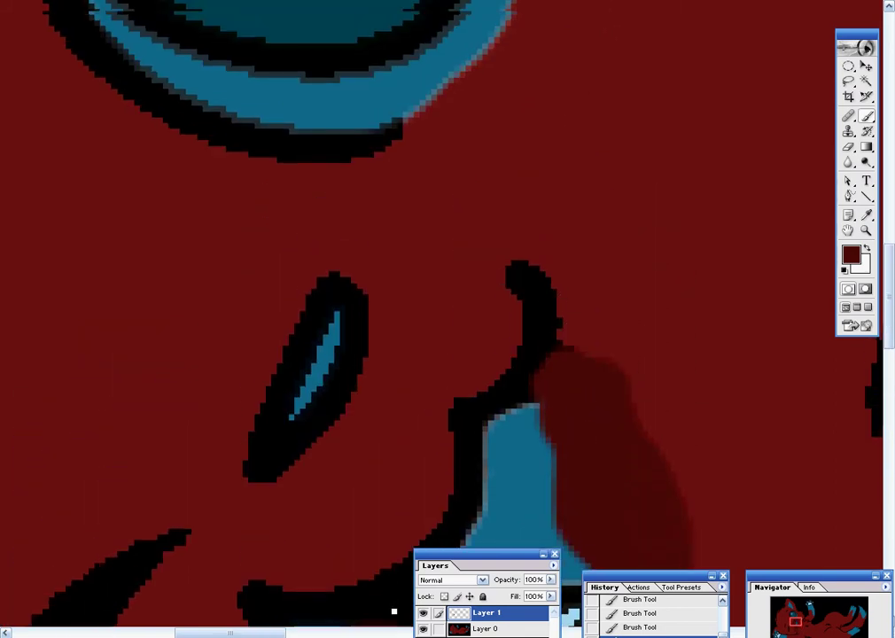
pyautogui.scroll(2, 571, 256)
pyautogui.scroll(3, 572, 256)
pyautogui.scroll(3, 571, 256)
pyautogui.scroll(3, 571, 256)
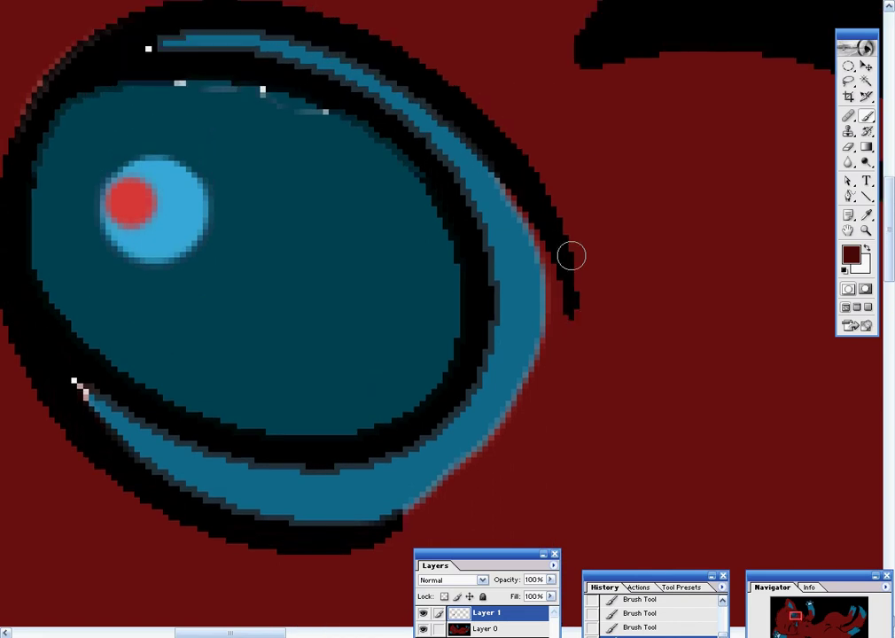
pyautogui.scroll(-1, 263, 264)
pyautogui.scroll(-2, 484, 379)
pyautogui.scroll(-1, 51, 347)
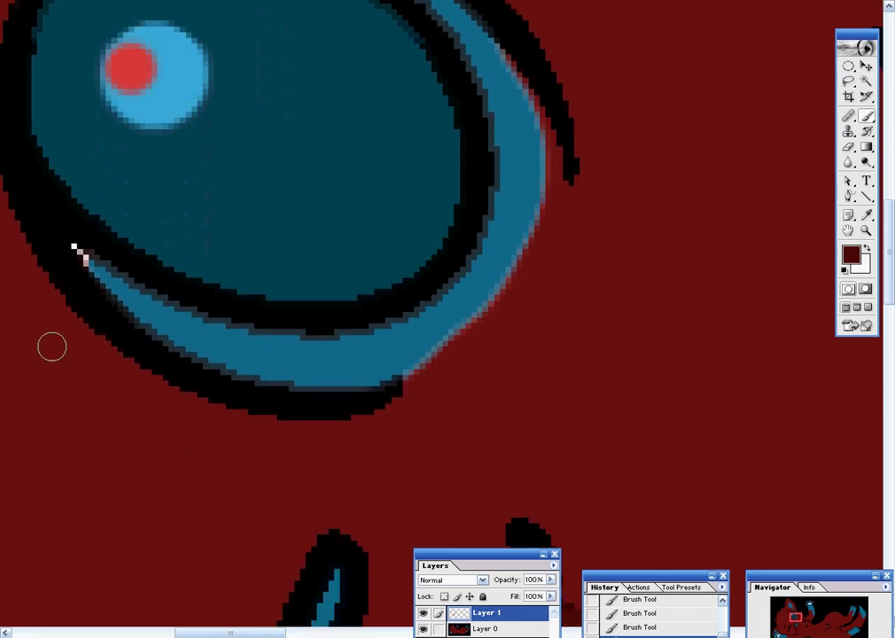
pyautogui.moveTo(51, 293)
pyautogui.mouseDown()
pyautogui.moveTo(183, 517)
pyautogui.moveTo(386, 476)
pyautogui.moveTo(545, 318)
pyautogui.moveTo(536, 245)
pyautogui.moveTo(481, 325)
pyautogui.moveTo(404, 402)
pyautogui.mouseUp()
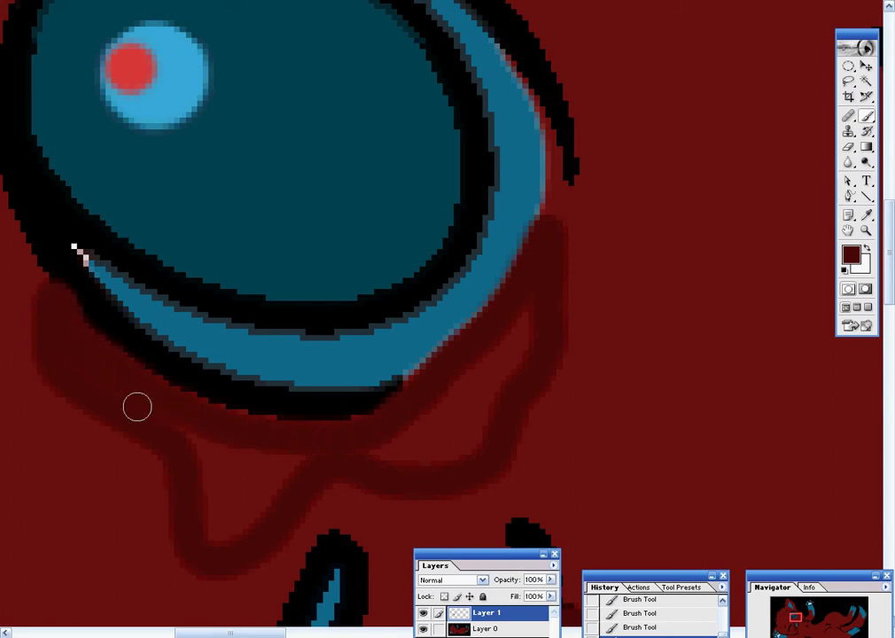
pyautogui.moveTo(137, 407)
pyautogui.mouseDown()
pyautogui.moveTo(219, 511)
pyautogui.moveTo(276, 439)
pyautogui.mouseUp()
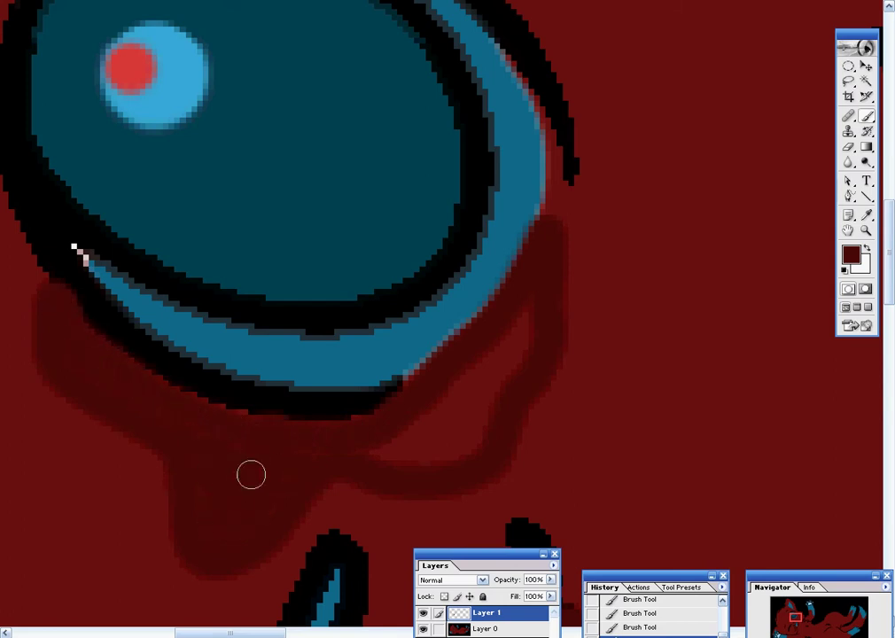
pyautogui.moveTo(474, 447); pyautogui.dragTo(536, 288)
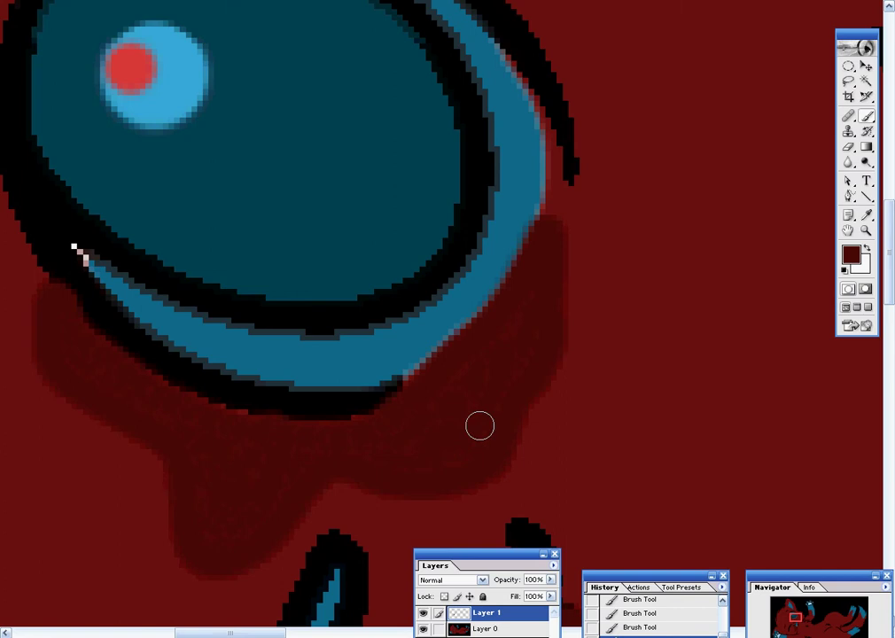
# - Pan the view around to check the finished shading under the oval
pyautogui.scroll(3, 559, 266)
pyautogui.scroll(3, 559, 275)
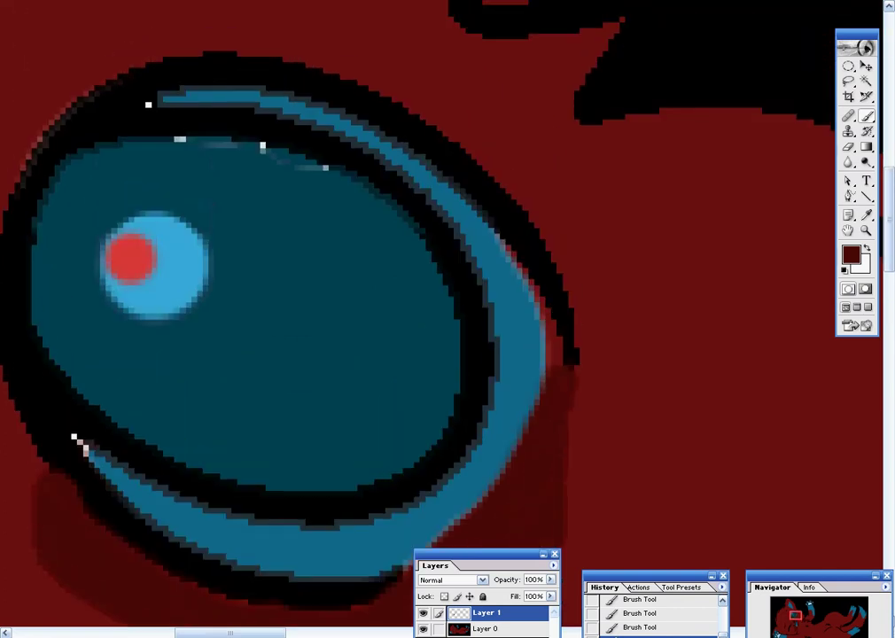
pyautogui.scroll(3, 559, 275)
pyautogui.scroll(3, 560, 274)
pyautogui.scroll(1, 560, 274)
pyautogui.scroll(-2, 553, 298)
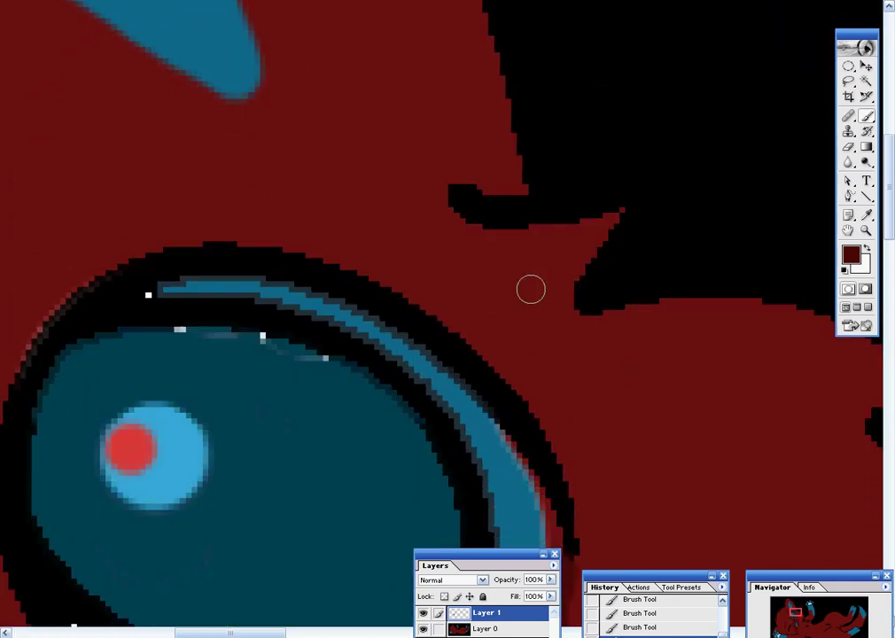
pyautogui.scroll(2, 529, 290)
pyautogui.hscroll(-2, 529, 290)
pyautogui.hscroll(-3, 529, 290)
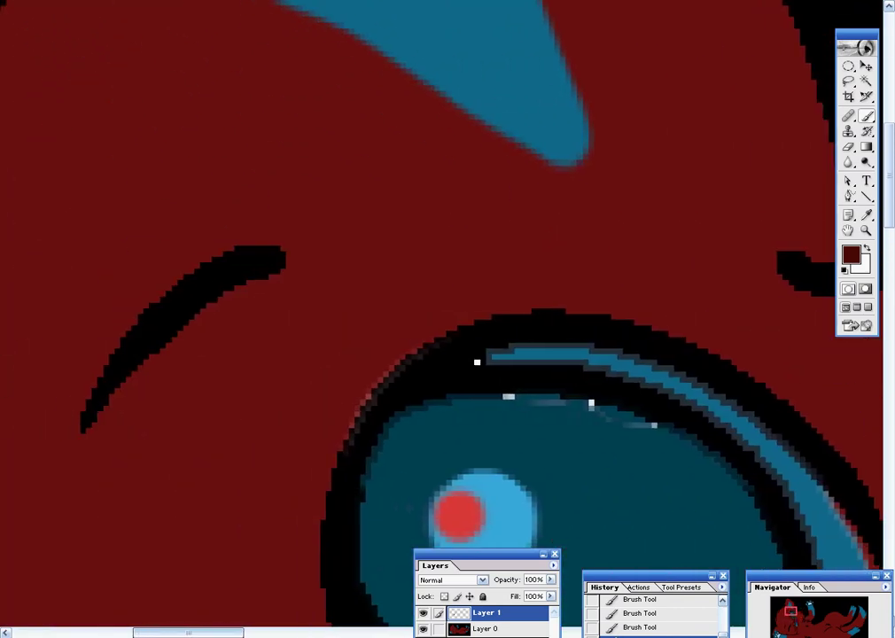
pyautogui.hscroll(5, 529, 290)
pyautogui.hscroll(5, 529, 290)
pyautogui.hscroll(-3, 529, 290)
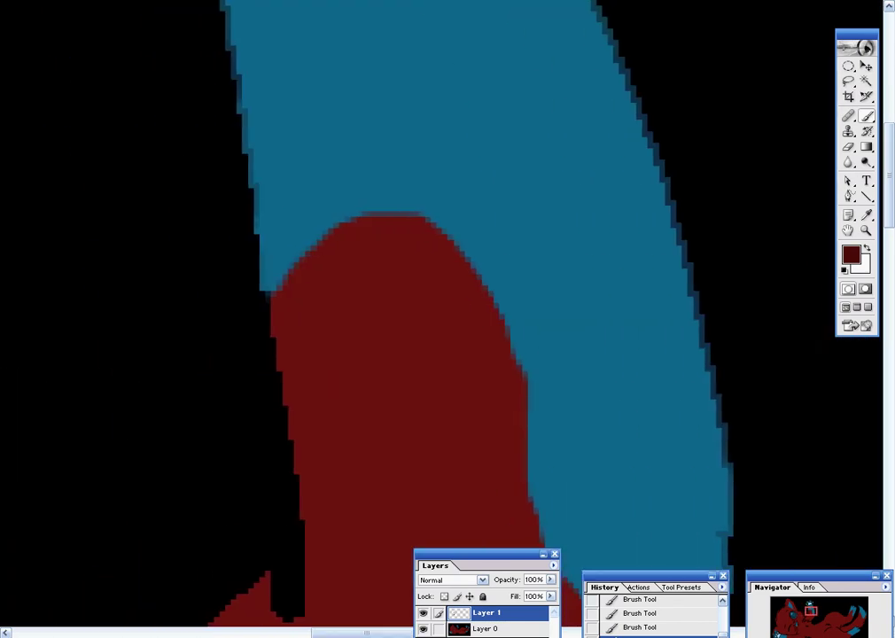
# - Outline dark red shading around the teal paw print's toes and pad
pyautogui.scroll(3, 528, 290)
pyautogui.scroll(5, 529, 289)
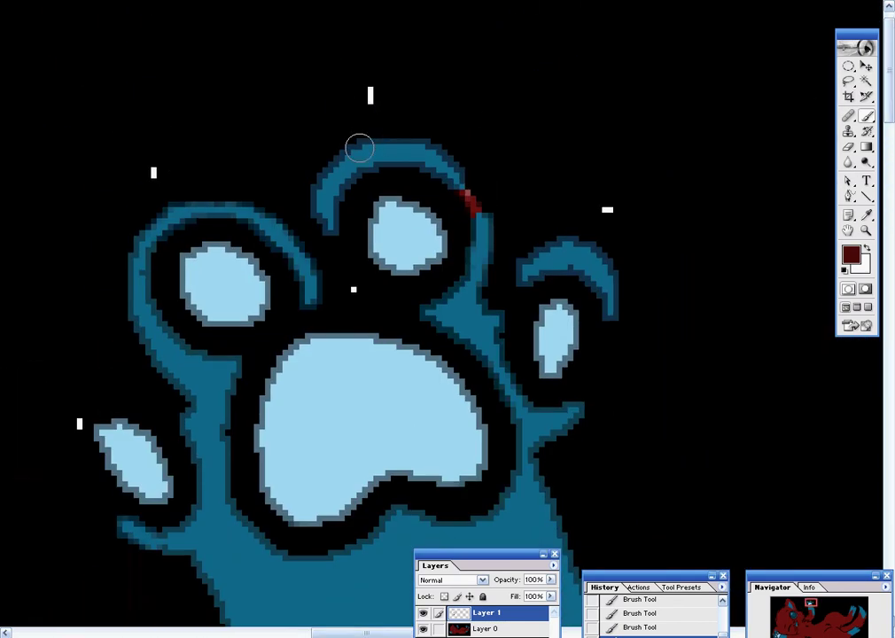
pyautogui.scroll(-1, 186, 355)
pyautogui.scroll(-2, 175, 347)
pyautogui.scroll(2, 174, 331)
pyautogui.scroll(1, 173, 331)
pyautogui.moveTo(273, 186)
pyautogui.mouseDown()
pyautogui.moveTo(199, 168)
pyautogui.moveTo(108, 241)
pyautogui.moveTo(80, 396)
pyautogui.moveTo(78, 465)
pyautogui.mouseUp()
pyautogui.moveTo(270, 167)
pyautogui.mouseDown()
pyautogui.moveTo(471, 74)
pyautogui.moveTo(637, 223)
pyautogui.moveTo(637, 350)
pyautogui.mouseUp()
pyautogui.scroll(-1, 637, 362)
pyautogui.scroll(-2, 458, 338)
pyautogui.scroll(-3, 458, 337)
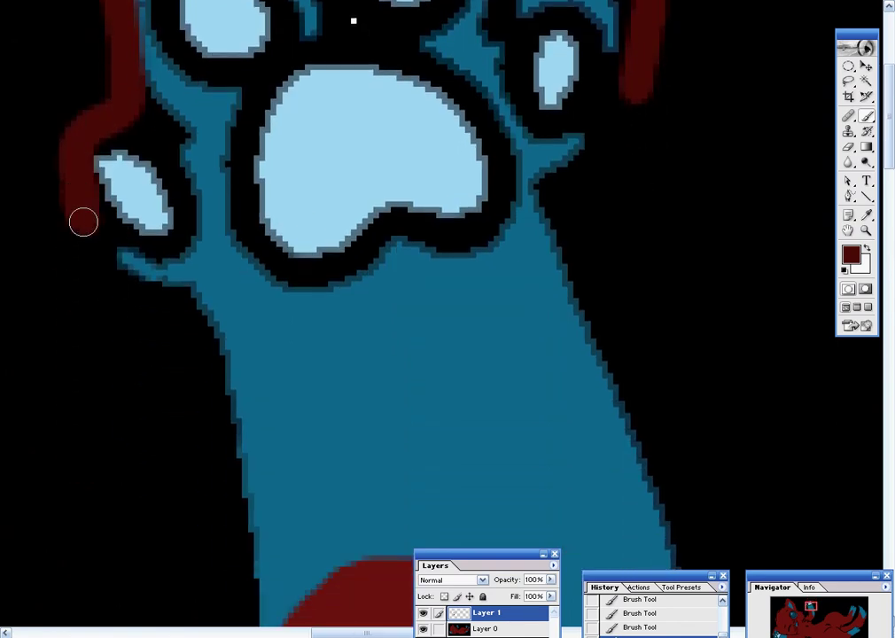
pyautogui.moveTo(83, 222)
pyautogui.mouseDown()
pyautogui.moveTo(261, 469)
pyautogui.moveTo(487, 301)
pyautogui.moveTo(663, 326)
pyautogui.moveTo(634, 83)
pyautogui.mouseUp()
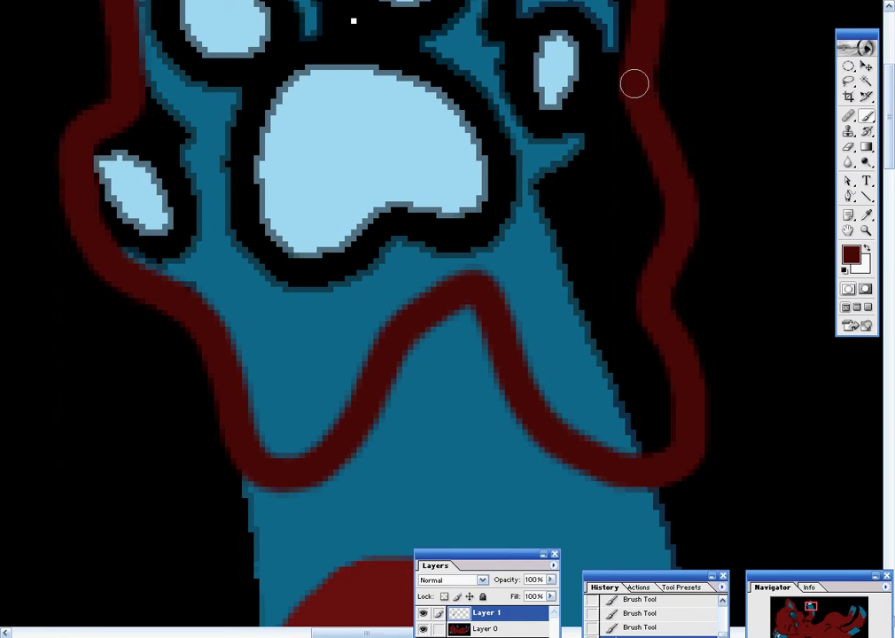
pyautogui.scroll(1, 634, 83)
pyautogui.scroll(3, 615, 205)
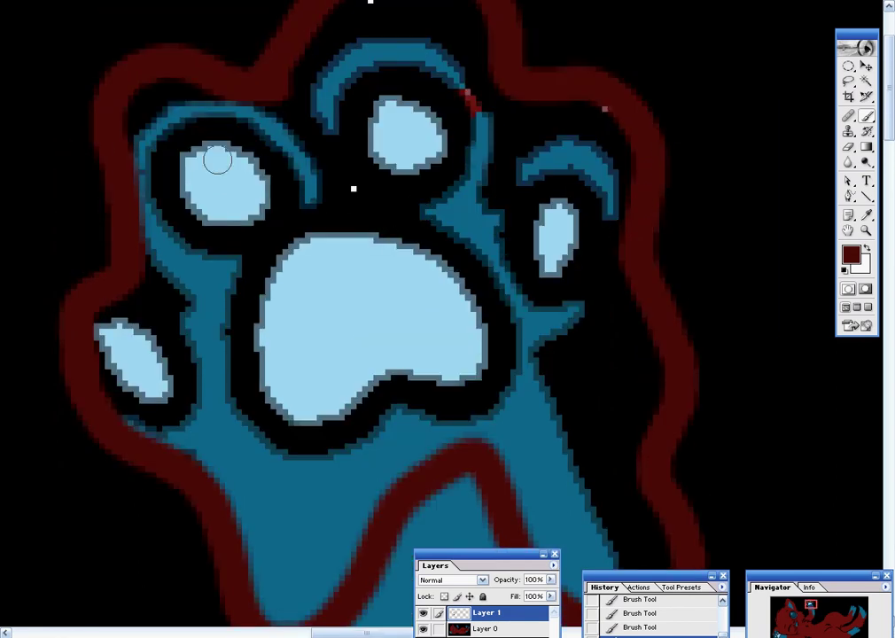
# - Enlarge the brush and fill the whole paw print with dark red
pyautogui.rightClick(200, 384)
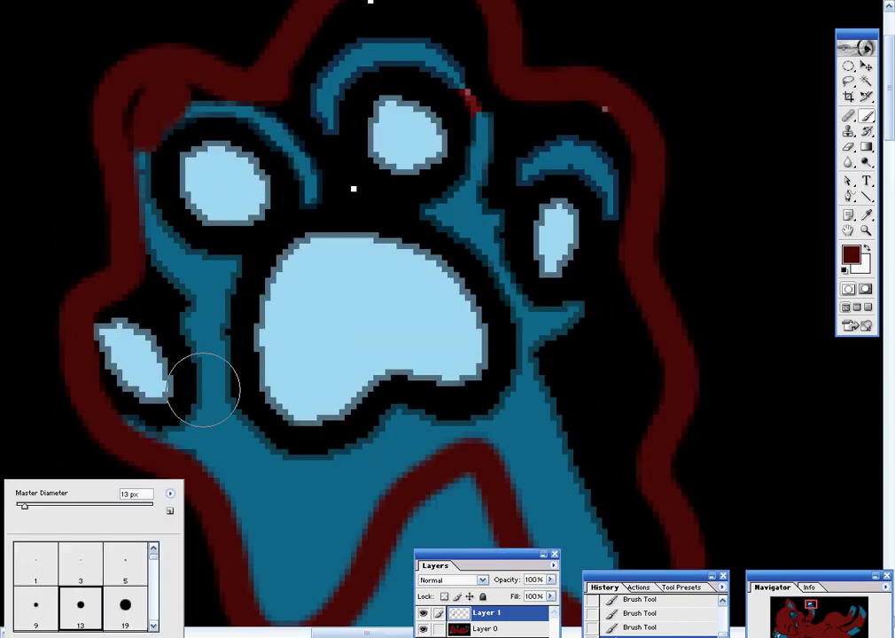
pyautogui.moveTo(199, 384)
pyautogui.mouseDown()
pyautogui.moveTo(167, 414)
pyautogui.moveTo(136, 259)
pyautogui.moveTo(150, 160)
pyautogui.moveTo(206, 125)
pyautogui.moveTo(274, 164)
pyautogui.moveTo(250, 281)
pyautogui.moveTo(319, 310)
pyautogui.moveTo(532, 310)
pyautogui.moveTo(565, 160)
pyautogui.moveTo(451, 163)
pyautogui.moveTo(449, 174)
pyautogui.moveTo(455, 86)
pyautogui.moveTo(398, 62)
pyautogui.moveTo(299, 184)
pyautogui.moveTo(407, 270)
pyautogui.moveTo(454, 277)
pyautogui.mouseUp()
pyautogui.scroll(1, 449, 174)
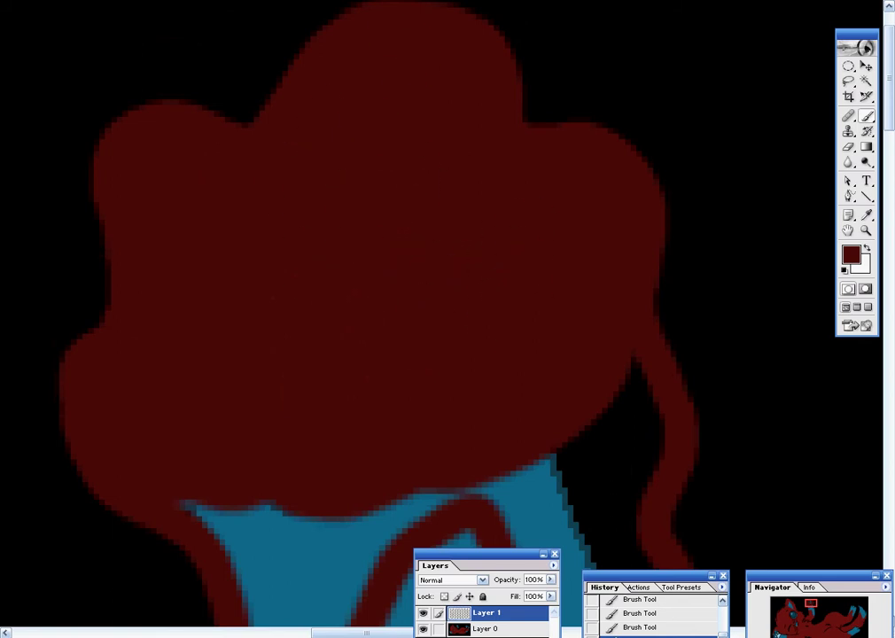
pyautogui.scroll(-3, 408, 315)
pyautogui.scroll(-1, 285, 315)
pyautogui.moveTo(285, 315)
pyautogui.mouseDown()
pyautogui.moveTo(267, 373)
pyautogui.moveTo(269, 426)
pyautogui.moveTo(319, 336)
pyautogui.moveTo(487, 280)
pyautogui.moveTo(565, 423)
pyautogui.moveTo(630, 445)
pyautogui.moveTo(567, 292)
pyautogui.moveTo(558, 194)
pyautogui.moveTo(627, 179)
pyautogui.mouseUp()
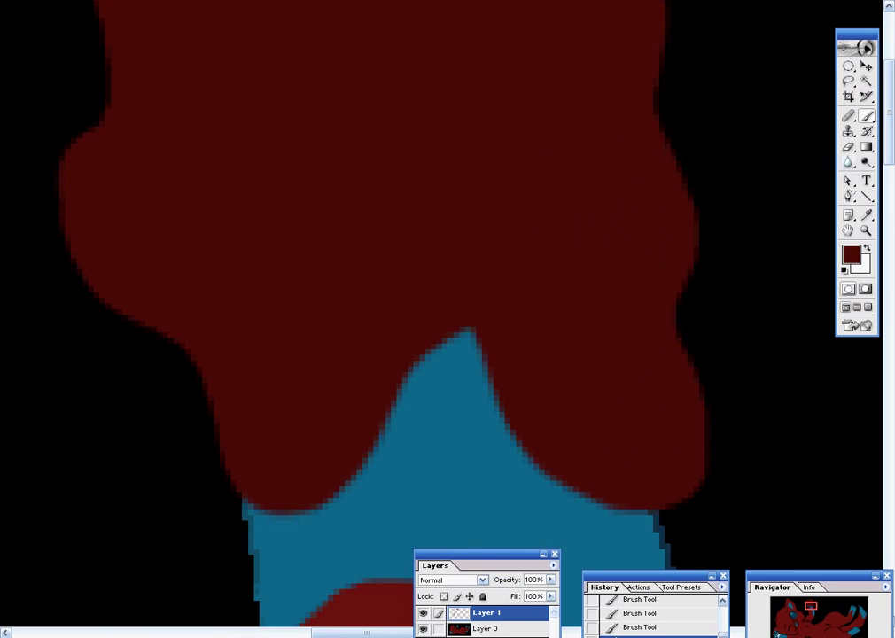
pyautogui.scroll(-1, 559, 285)
# - Paint the front paw pad solid darker red, covering the last light-blue sliver
pyautogui.scroll(-5, 426, 310)
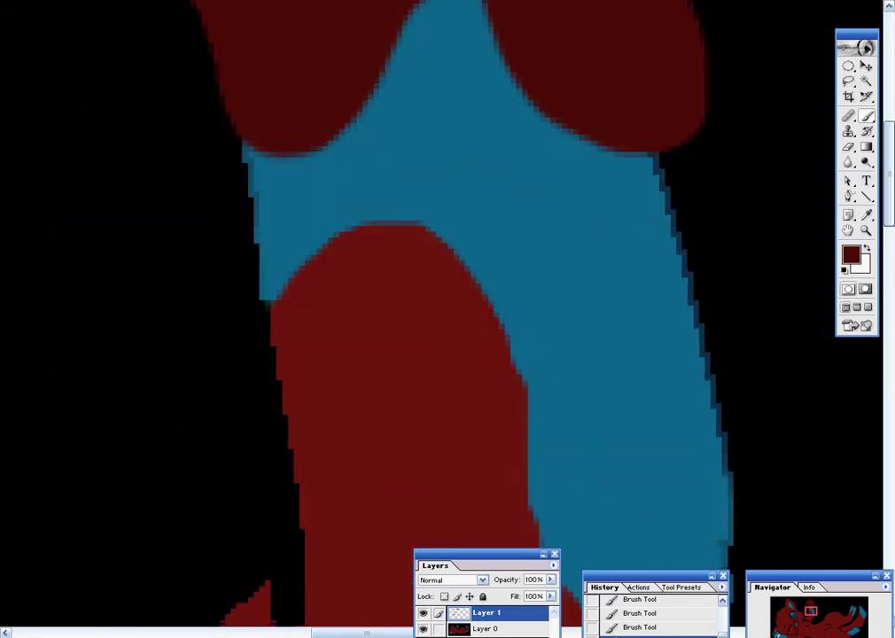
pyautogui.scroll(-5, 425, 310)
pyautogui.scroll(-5, 425, 310)
pyautogui.scroll(-3, 425, 310)
pyautogui.scroll(-3, 124, 558)
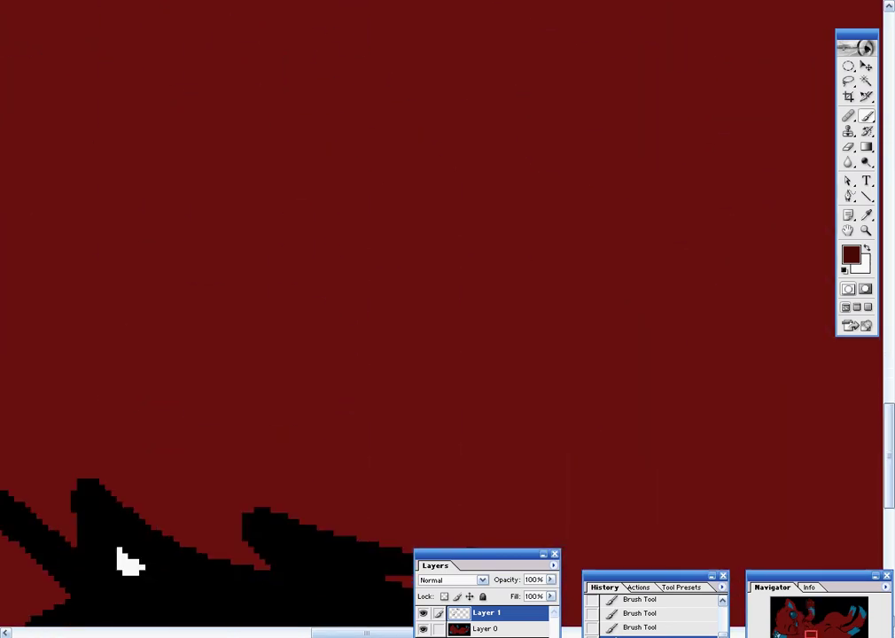
pyautogui.hscroll(-5, 128, 560)
pyautogui.hscroll(-5, 177, 487)
pyautogui.hscroll(-3, 222, 399)
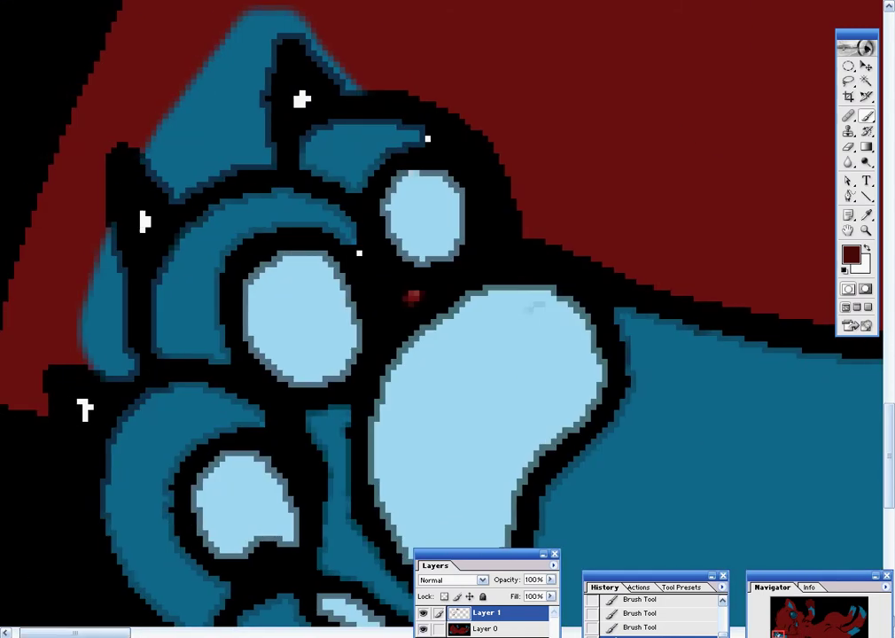
pyautogui.scroll(-1, 262, 343)
pyautogui.scroll(-3, 265, 337)
pyautogui.scroll(1, 270, 330)
pyautogui.scroll(1, 300, 304)
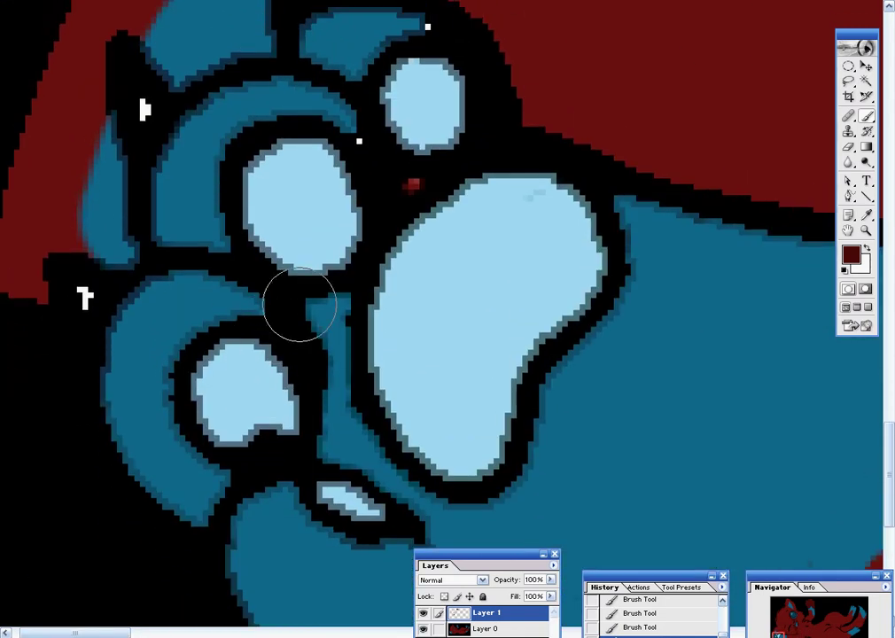
pyautogui.scroll(-1, 345, 292)
pyautogui.scroll(1, 345, 292)
pyautogui.moveTo(595, 208)
pyautogui.mouseDown()
pyautogui.moveTo(678, 487)
pyautogui.moveTo(636, 439)
pyautogui.moveTo(391, 435)
pyautogui.moveTo(269, 329)
pyautogui.moveTo(259, 202)
pyautogui.moveTo(313, 56)
pyautogui.mouseUp()
pyautogui.scroll(-2, 667, 474)
pyautogui.scroll(3, 347, 172)
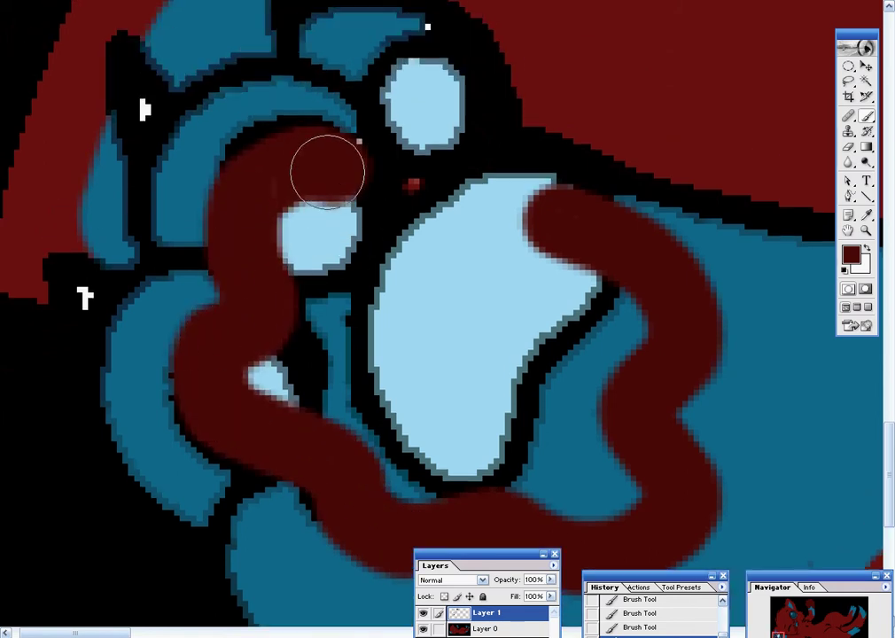
pyautogui.moveTo(325, 168)
pyautogui.mouseDown()
pyautogui.moveTo(494, 152)
pyautogui.moveTo(404, 166)
pyautogui.moveTo(351, 240)
pyautogui.moveTo(265, 293)
pyautogui.moveTo(418, 498)
pyautogui.moveTo(608, 482)
pyautogui.moveTo(292, 266)
pyautogui.moveTo(398, 177)
pyautogui.moveTo(496, 266)
pyautogui.mouseUp()
pyautogui.moveTo(612, 306); pyautogui.dragTo(486, 334)
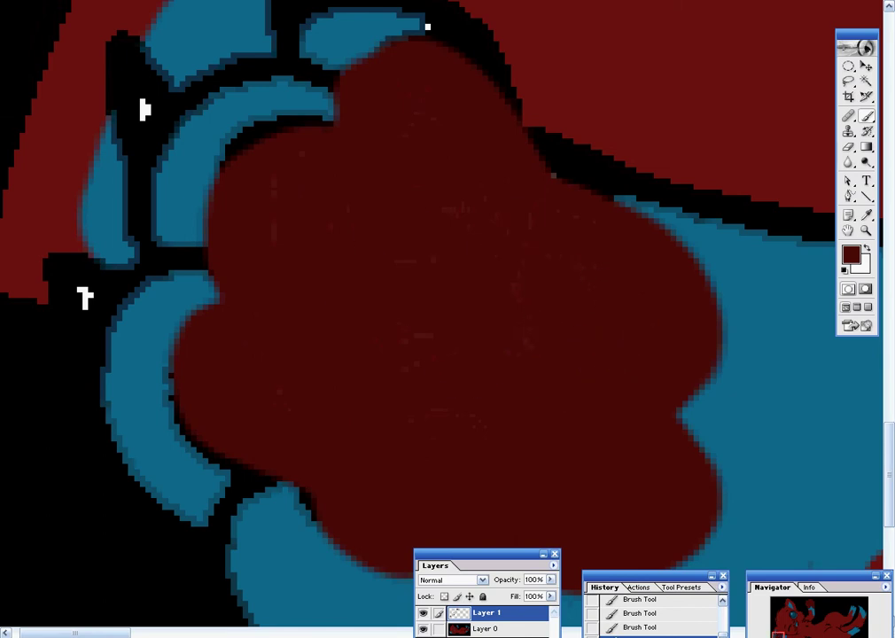
# - With a 9 px brush, outline the shading area along the paw's bottom and left edges
pyautogui.hscroll(10, 354, 319)
pyautogui.hscroll(5, 354, 319)
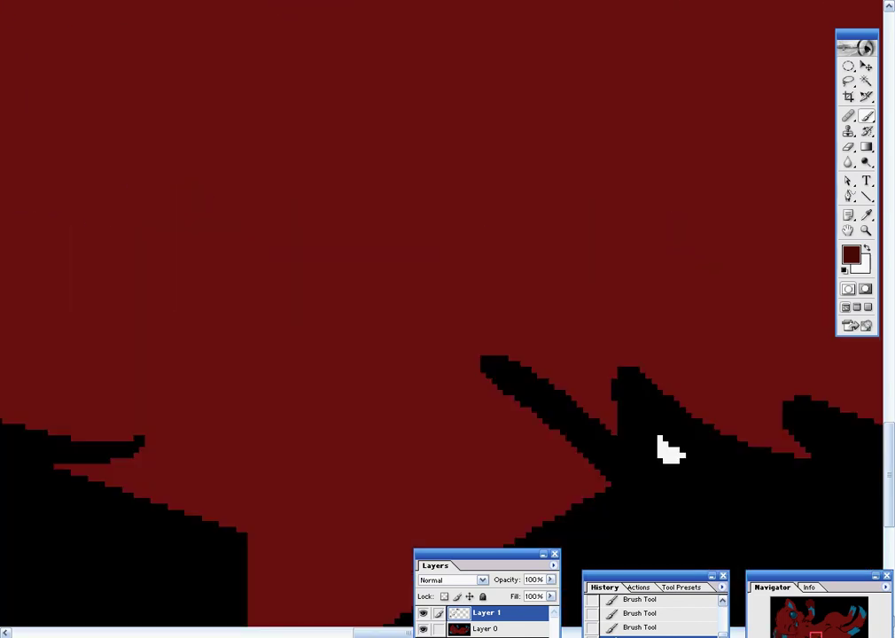
pyautogui.hscroll(-8, 443, 319)
pyautogui.hscroll(-7, 443, 319)
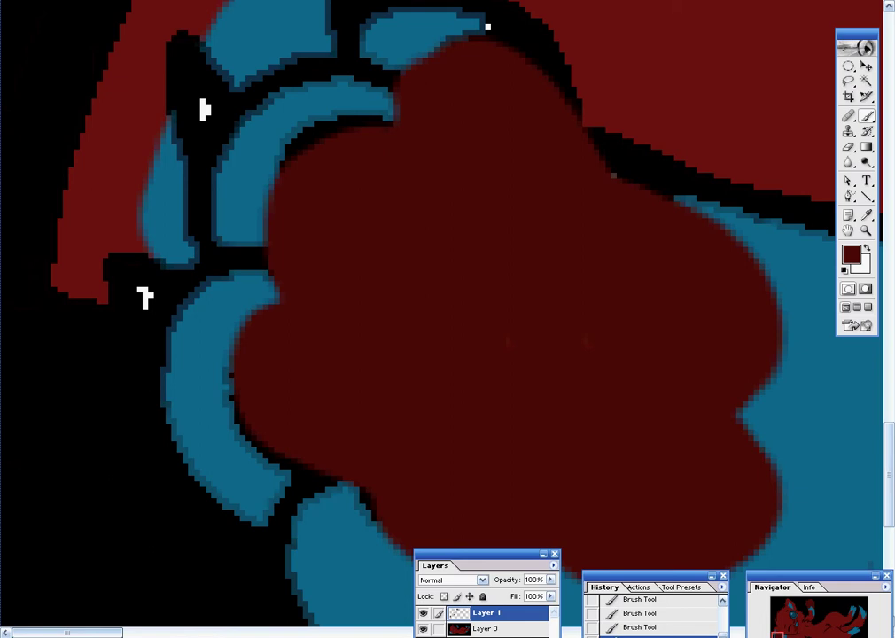
pyautogui.scroll(-3, 170, 354)
pyautogui.scroll(-2, 164, 333)
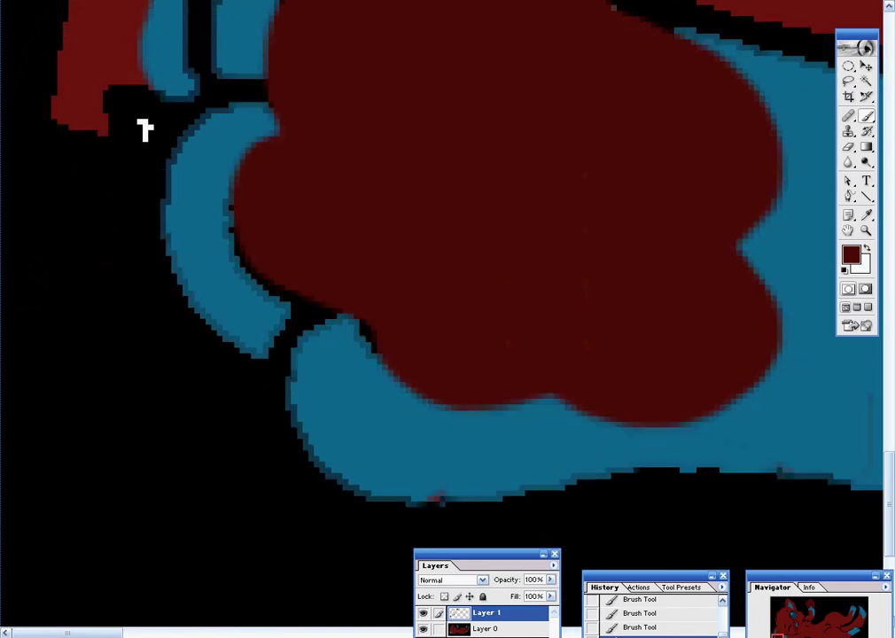
pyautogui.rightClick(144, 130)
pyautogui.click(36, 606)
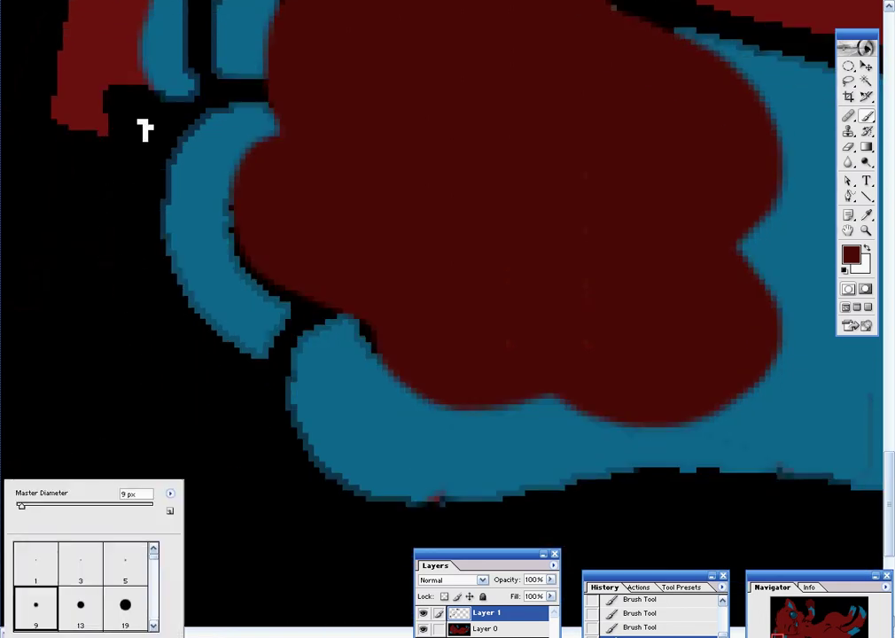
pyautogui.moveTo(127, 101)
pyautogui.mouseDown()
pyautogui.moveTo(114, 319)
pyautogui.moveTo(162, 484)
pyautogui.moveTo(409, 551)
pyautogui.moveTo(736, 524)
pyautogui.mouseUp()
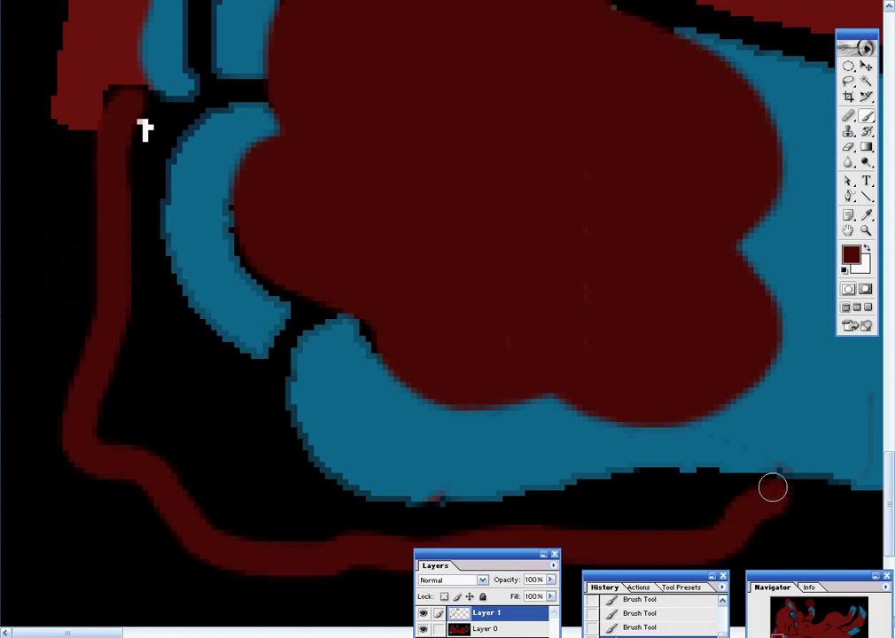
pyautogui.moveTo(771, 488)
pyautogui.mouseDown()
pyautogui.moveTo(663, 479)
pyautogui.moveTo(523, 502)
pyautogui.moveTo(357, 501)
pyautogui.moveTo(280, 434)
pyautogui.mouseUp()
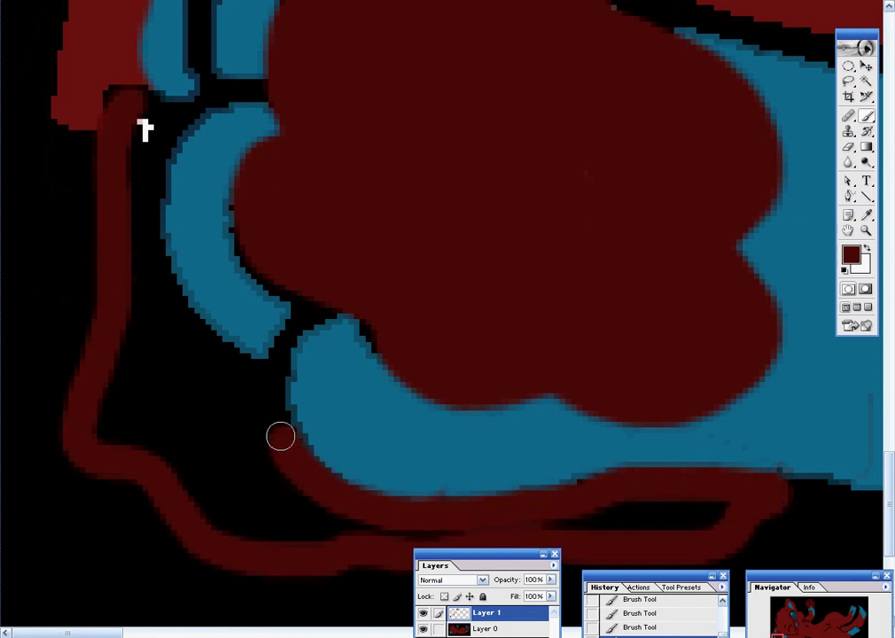
pyautogui.moveTo(239, 356)
pyautogui.mouseDown()
pyautogui.moveTo(170, 296)
pyautogui.moveTo(146, 194)
pyautogui.mouseUp()
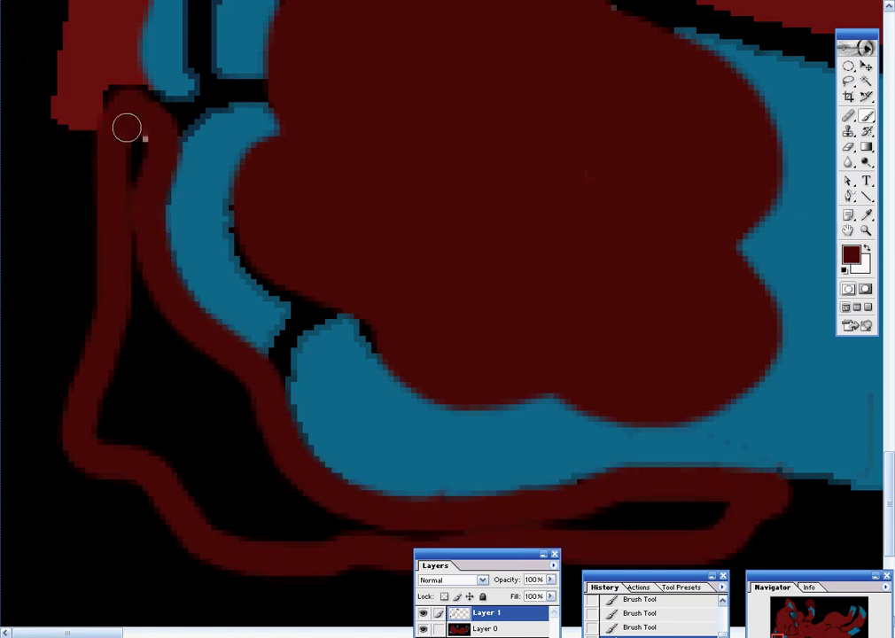
# - With a larger brush, fill the black gaps beneath the paw solid darker red, then zoom out
pyautogui.rightClick(14, 483)
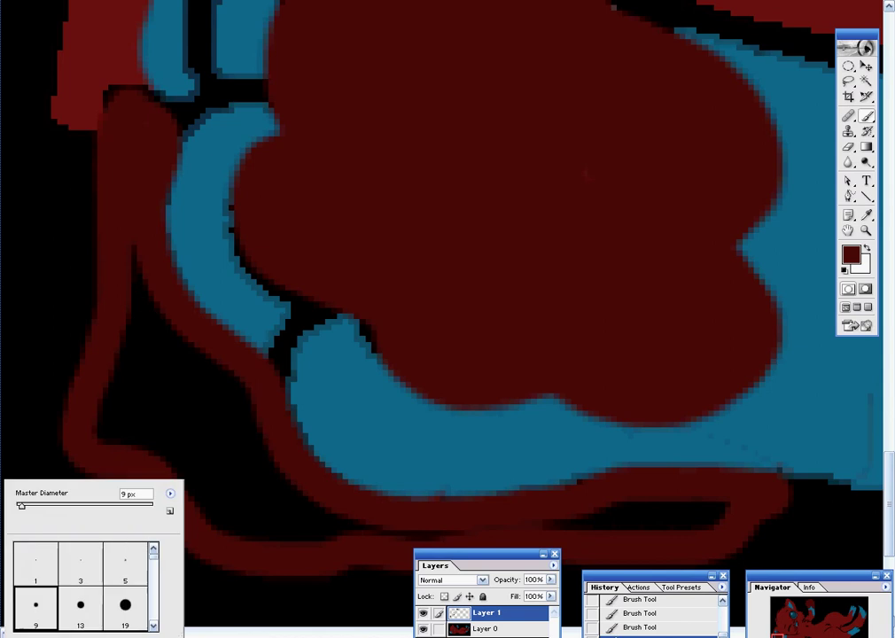
pyautogui.moveTo(146, 346)
pyautogui.mouseDown()
pyautogui.moveTo(104, 313)
pyautogui.moveTo(188, 461)
pyautogui.mouseUp()
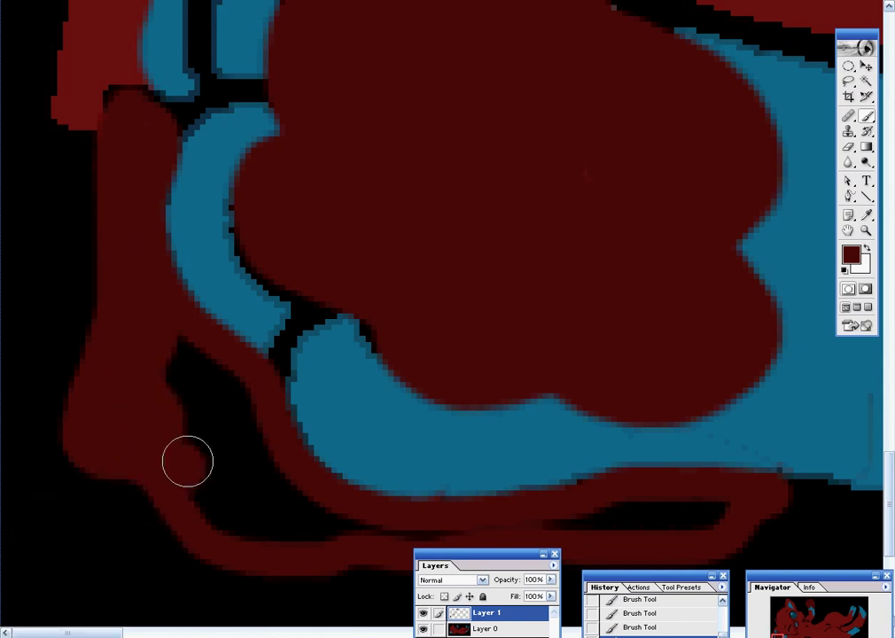
pyautogui.moveTo(170, 396); pyautogui.dragTo(218, 438)
pyautogui.moveTo(222, 376)
pyautogui.mouseDown()
pyautogui.moveTo(220, 510)
pyautogui.moveTo(240, 500)
pyautogui.mouseUp()
pyautogui.moveTo(545, 518); pyautogui.dragTo(691, 511)
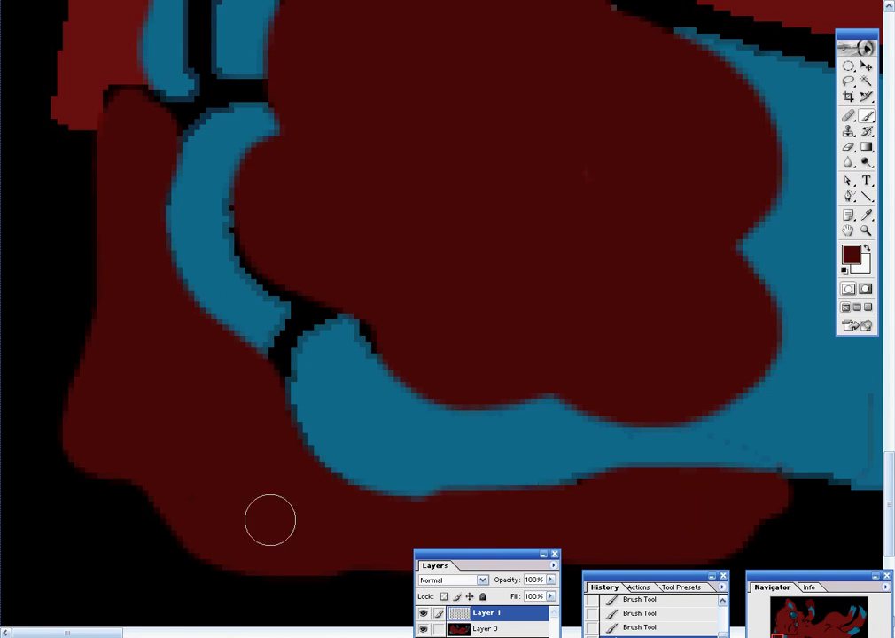
pyautogui.scroll(2, 391, 408)
pyautogui.scroll(3, 391, 408)
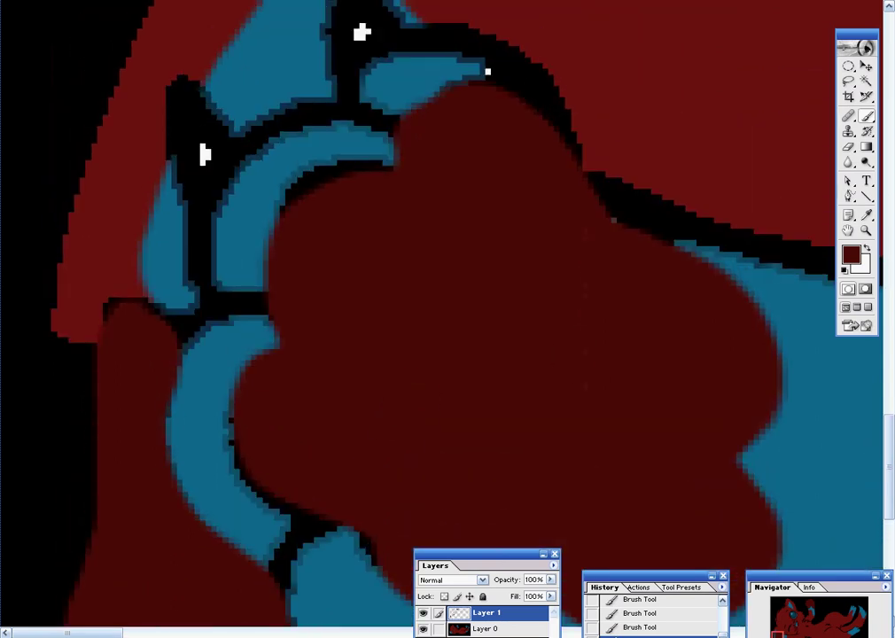
pyautogui.hotkey('ctrl', '-')
# - Zoom in on the hind paw near the tail and start a darker-red outline of its pad
pyautogui.hotkey('ctrl', '-')
pyautogui.hotkey('ctrl', '-')
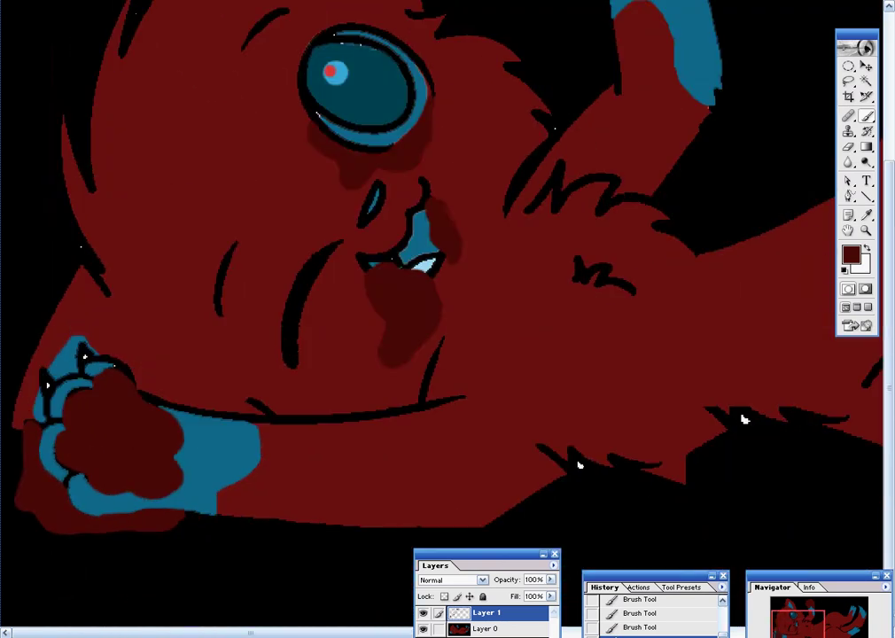
pyautogui.hotkey('ctrl', '-')
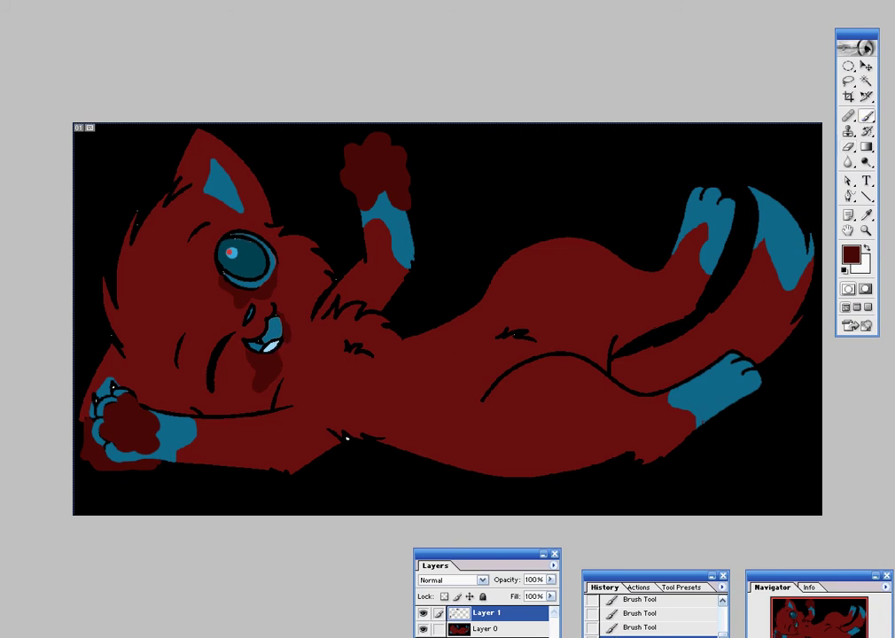
pyautogui.hotkey('ctrl', '+')
pyautogui.hotkey('ctrl', '+')
pyautogui.scroll(5, 355, 319)
pyautogui.scroll(1, 354, 319)
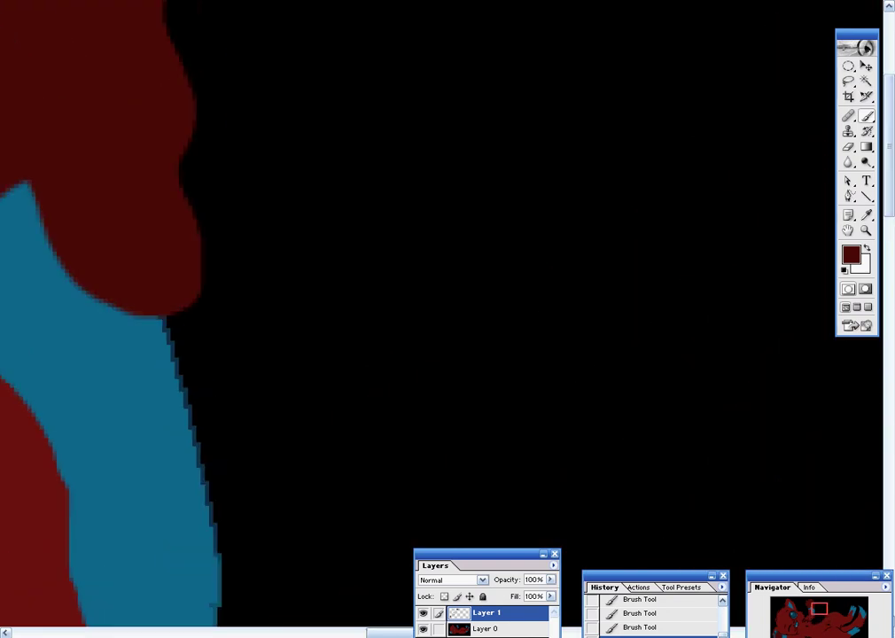
pyautogui.hscroll(3, 443, 318)
pyautogui.hscroll(3, 443, 319)
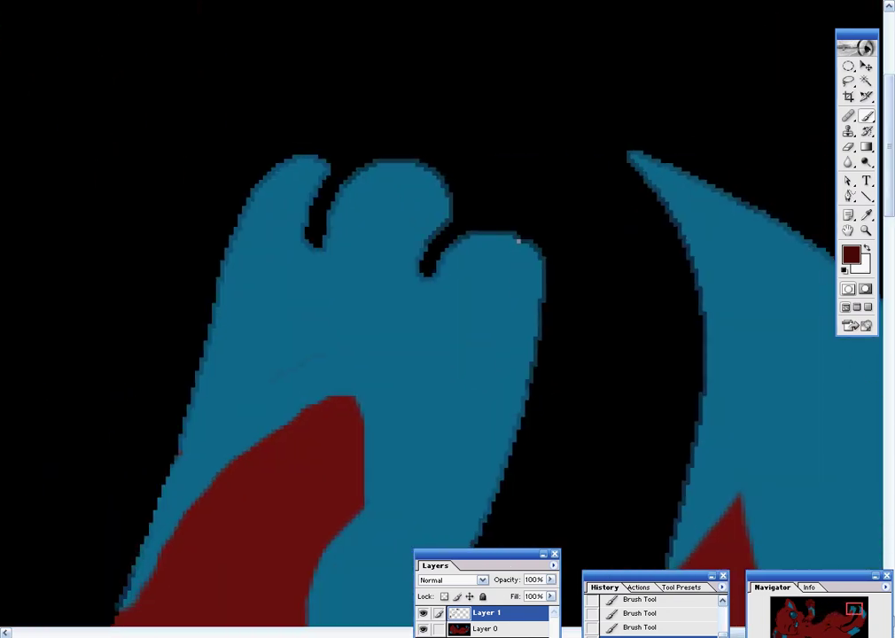
pyautogui.scroll(-2, 266, 416)
pyautogui.scroll(1, 355, 301)
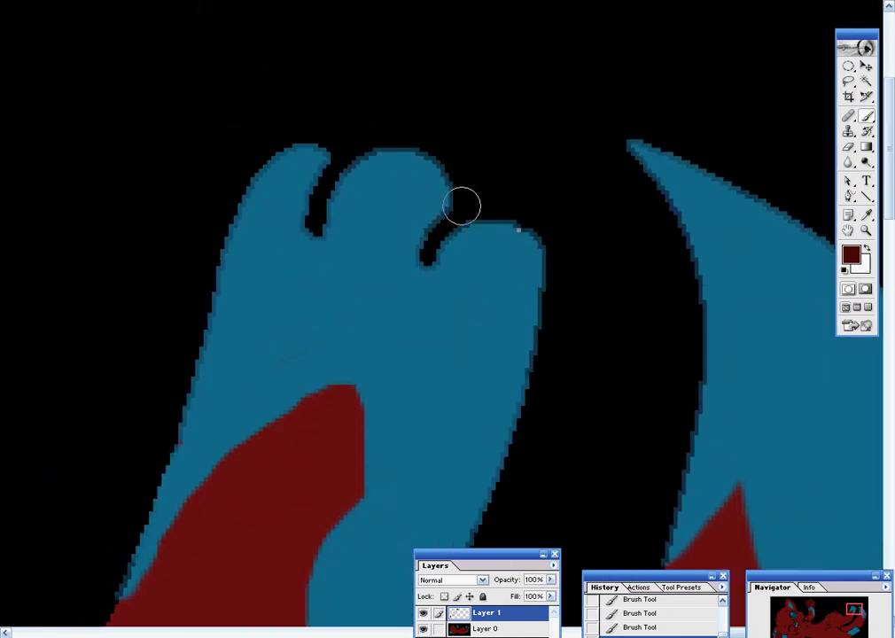
pyautogui.moveTo(483, 197)
pyautogui.mouseDown()
pyautogui.moveTo(415, 136)
pyautogui.moveTo(273, 155)
pyautogui.moveTo(212, 292)
pyautogui.moveTo(312, 450)
pyautogui.moveTo(345, 458)
pyautogui.mouseUp()
pyautogui.scroll(-1, 364, 440)
pyautogui.scroll(-3, 364, 439)
# - Close the pad outline over the toes and fill the hind paw pad solid darker red
pyautogui.moveTo(333, 259)
pyautogui.mouseDown()
pyautogui.moveTo(465, 439)
pyautogui.moveTo(575, 249)
pyautogui.moveTo(576, 103)
pyautogui.mouseUp()
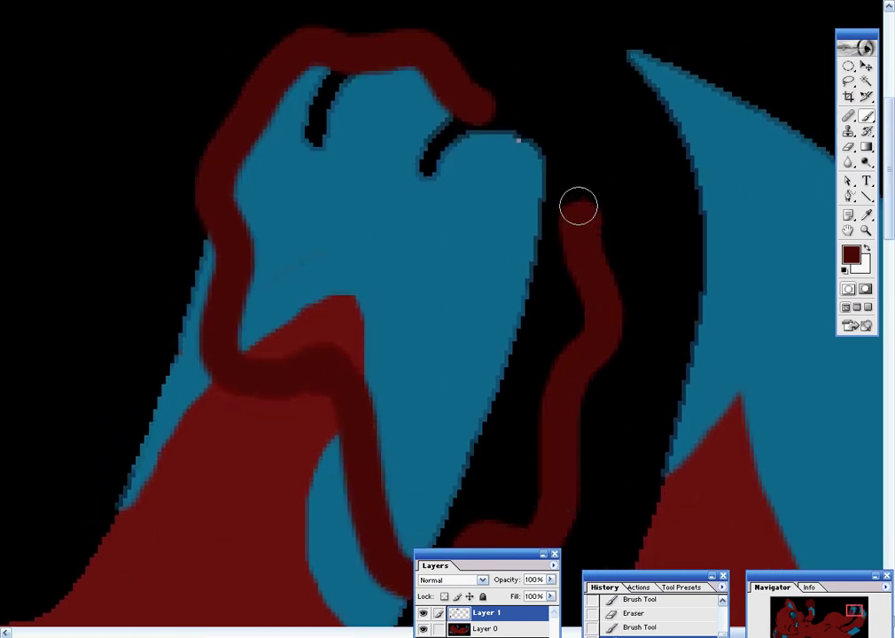
pyautogui.moveTo(577, 204)
pyautogui.mouseDown()
pyautogui.moveTo(473, 108)
pyautogui.moveTo(266, 39)
pyautogui.mouseUp()
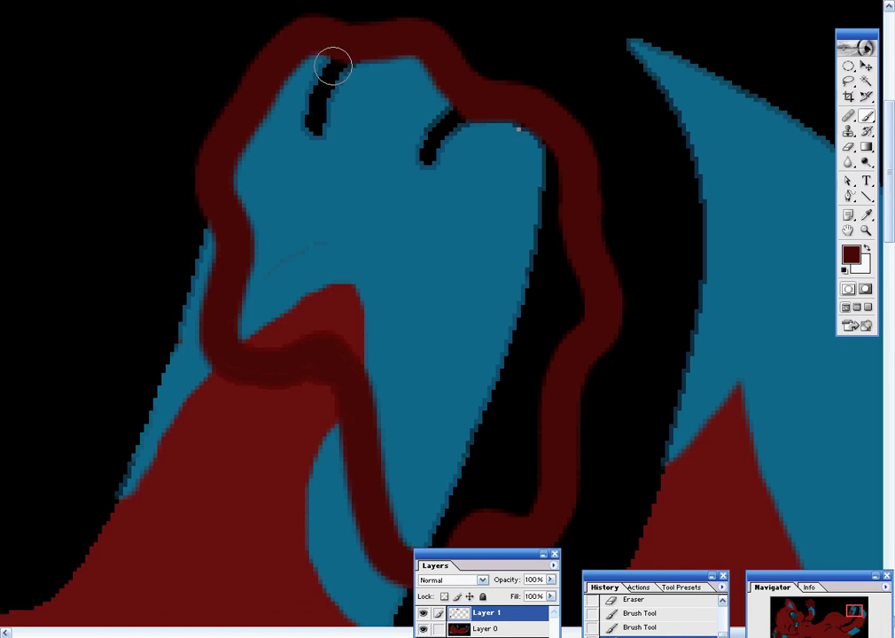
pyautogui.moveTo(332, 65)
pyautogui.mouseDown()
pyautogui.moveTo(281, 127)
pyautogui.moveTo(247, 316)
pyautogui.moveTo(275, 265)
pyautogui.moveTo(409, 402)
pyautogui.moveTo(411, 538)
pyautogui.moveTo(510, 496)
pyautogui.moveTo(565, 394)
pyautogui.moveTo(539, 172)
pyautogui.moveTo(461, 124)
pyautogui.moveTo(302, 71)
pyautogui.moveTo(288, 102)
pyautogui.mouseUp()
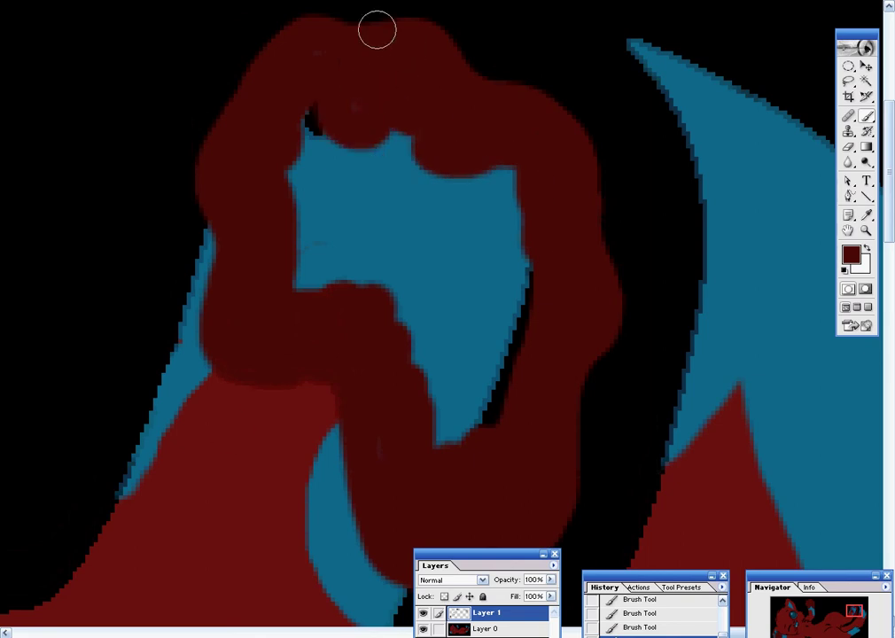
pyautogui.moveTo(378, 28)
pyautogui.mouseDown()
pyautogui.moveTo(331, 71)
pyautogui.moveTo(315, 210)
pyautogui.moveTo(360, 283)
pyautogui.moveTo(416, 222)
pyautogui.moveTo(470, 372)
pyautogui.moveTo(503, 274)
pyautogui.moveTo(484, 200)
pyautogui.mouseUp()
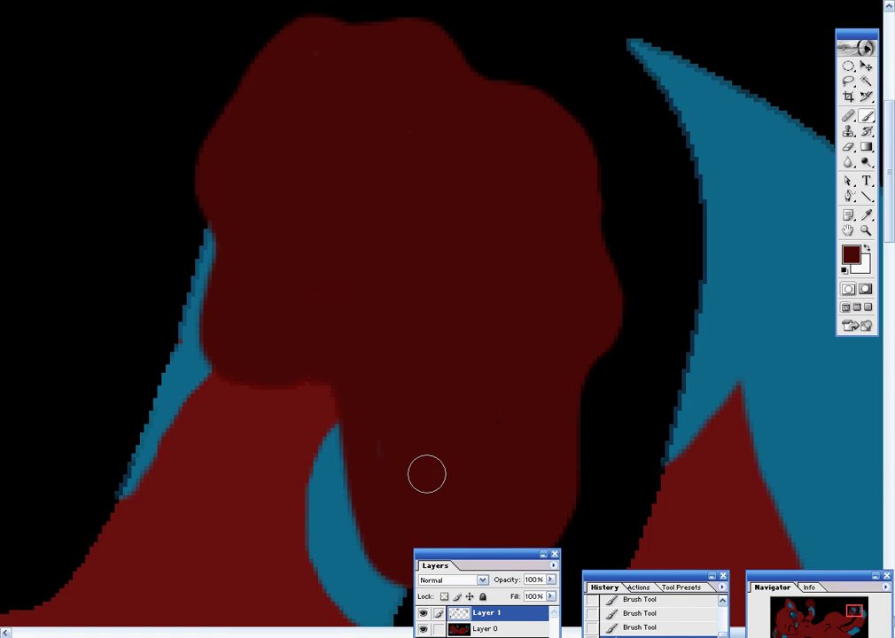
pyautogui.moveTo(459, 440); pyautogui.dragTo(457, 312)
# - Outline darker red over the top of the area beneath the hind paw
pyautogui.scroll(-5, 457, 312)
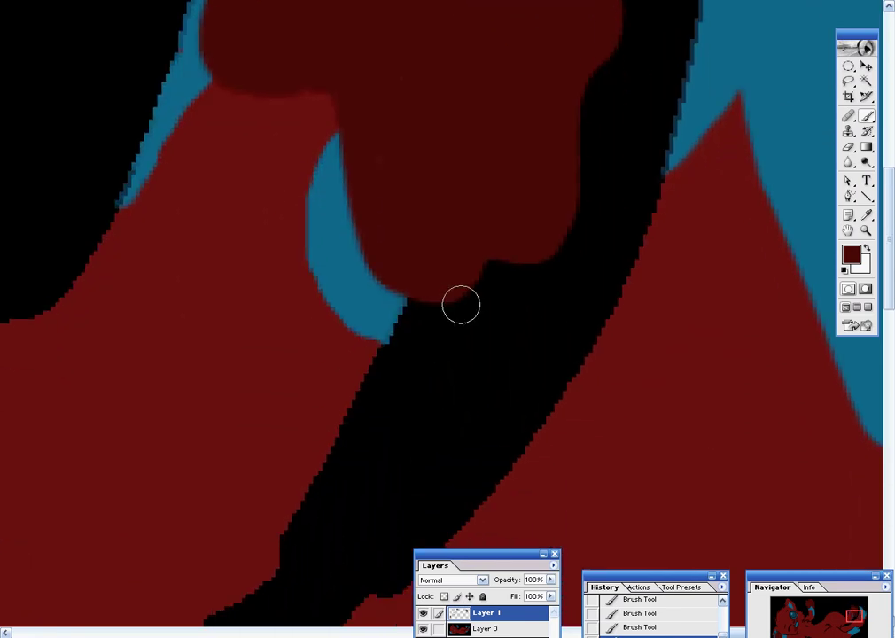
pyautogui.scroll(-5, 459, 304)
pyautogui.scroll(-5, 462, 291)
pyautogui.scroll(-5, 462, 291)
pyautogui.scroll(-5, 463, 294)
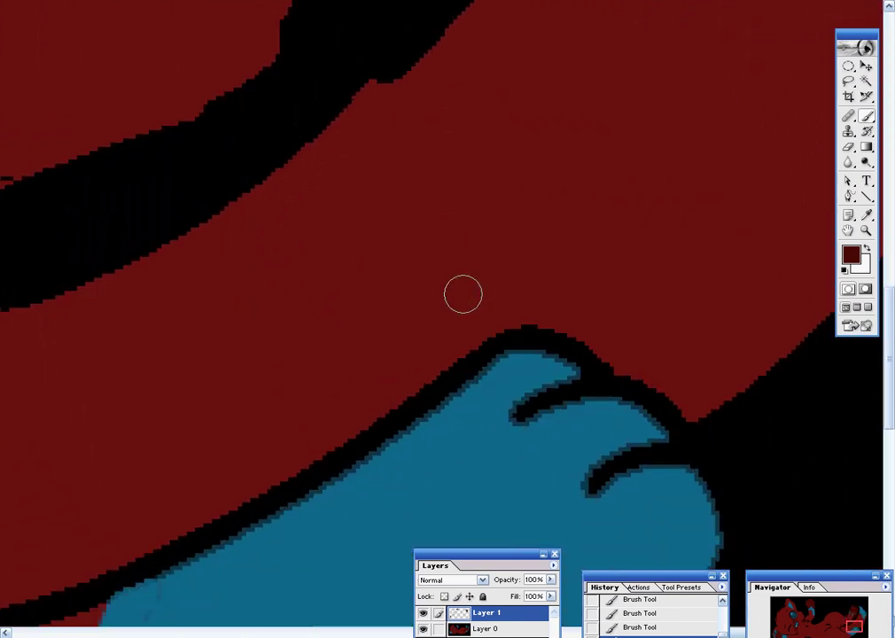
pyautogui.scroll(-5, 461, 293)
pyautogui.scroll(-3, 458, 281)
pyautogui.scroll(-2, 459, 282)
pyautogui.scroll(1, 357, 223)
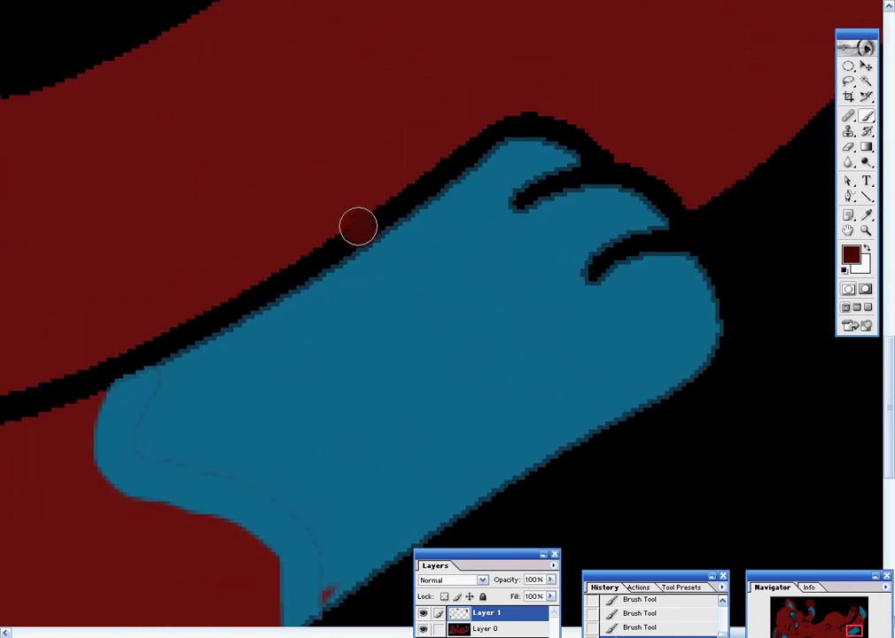
pyautogui.moveTo(357, 223)
pyautogui.mouseDown()
pyautogui.moveTo(549, 148)
pyautogui.moveTo(733, 316)
pyautogui.moveTo(739, 479)
pyautogui.mouseUp()
pyautogui.scroll(-3, 735, 443)
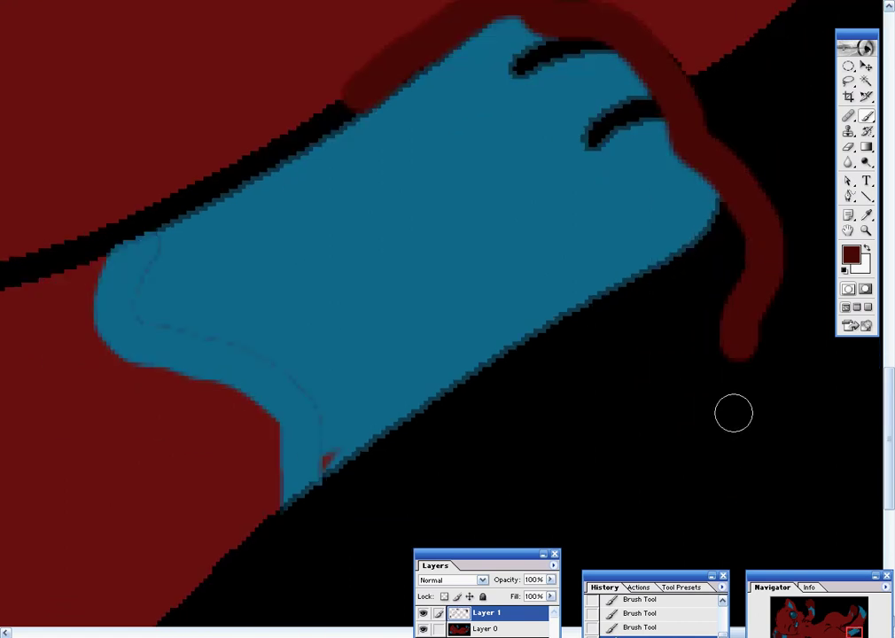
pyautogui.scroll(-2, 735, 354)
pyautogui.moveTo(740, 260)
pyautogui.mouseDown()
pyautogui.moveTo(745, 461)
pyautogui.moveTo(580, 410)
pyautogui.mouseUp()
# - Continue the darker-red outline around the sides of the area beneath the paw
pyautogui.scroll(-1, 580, 410)
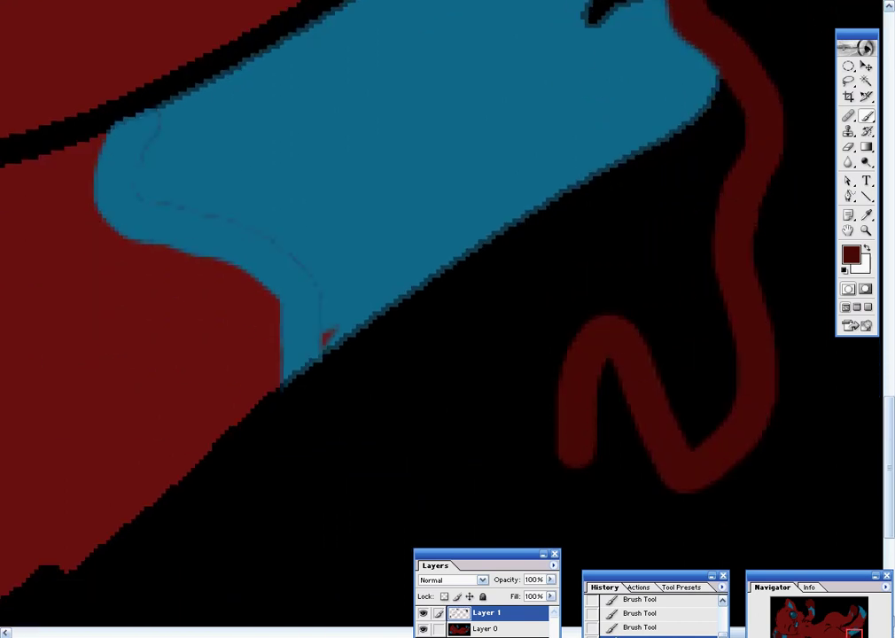
pyautogui.scroll(-2, 584, 431)
pyautogui.scroll(-2, 585, 431)
pyautogui.moveTo(575, 261)
pyautogui.mouseDown()
pyautogui.moveTo(437, 390)
pyautogui.moveTo(400, 143)
pyautogui.mouseUp()
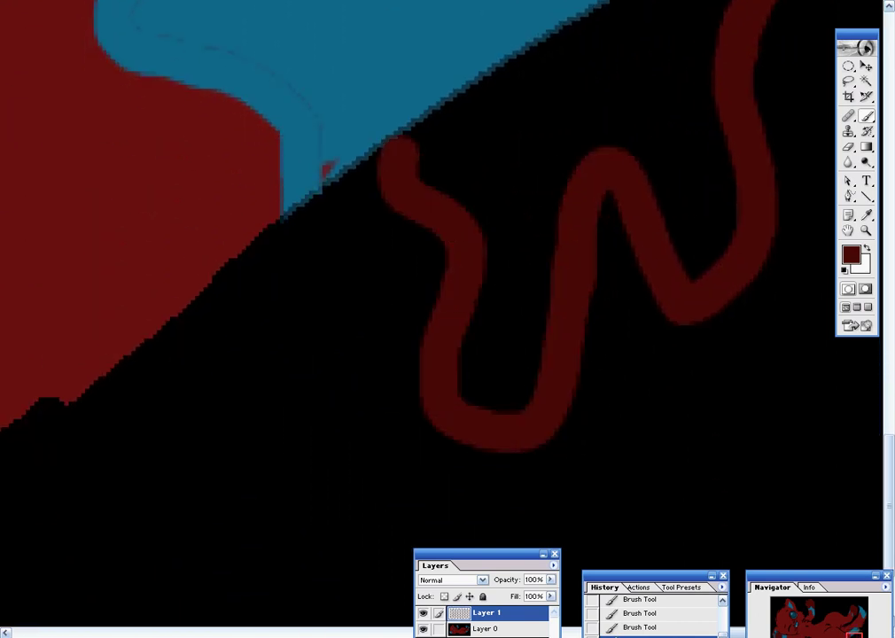
pyautogui.scroll(2, 422, 304)
pyautogui.scroll(2, 422, 361)
pyautogui.scroll(1, 407, 412)
pyautogui.moveTo(407, 412)
pyautogui.mouseDown()
pyautogui.moveTo(403, 309)
pyautogui.moveTo(332, 114)
pyautogui.mouseUp()
pyautogui.scroll(1, 424, 180)
pyautogui.scroll(1, 511, 112)
pyautogui.scroll(1, 511, 112)
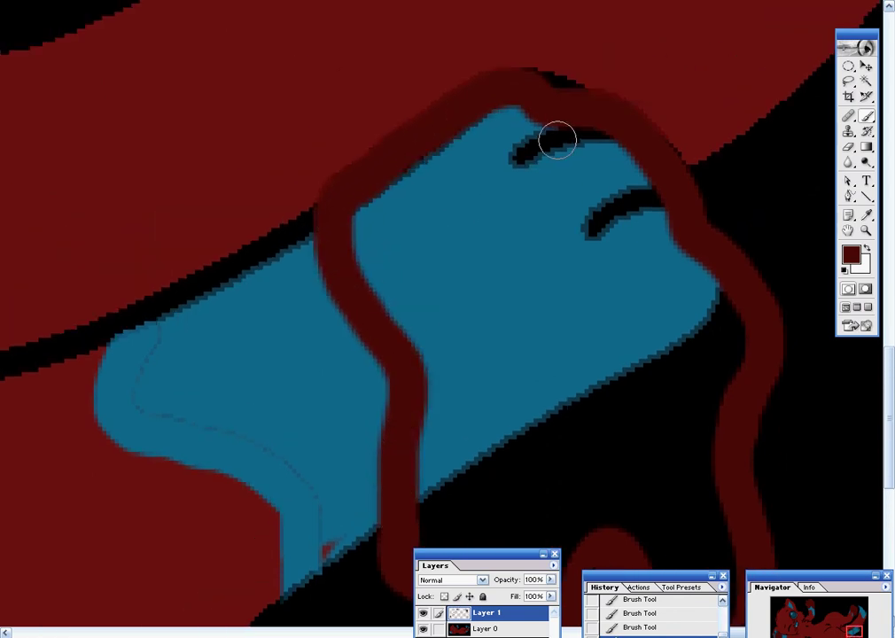
pyautogui.moveTo(532, 87)
pyautogui.mouseDown()
pyautogui.moveTo(477, 172)
pyautogui.moveTo(390, 244)
pyautogui.moveTo(364, 239)
pyautogui.mouseUp()
# - With a larger brush, fill the outlined area beneath the hind paw solid darker red
pyautogui.rightClick(8, 478)
pyautogui.moveTo(22, 516); pyautogui.dragTo(62, 515)
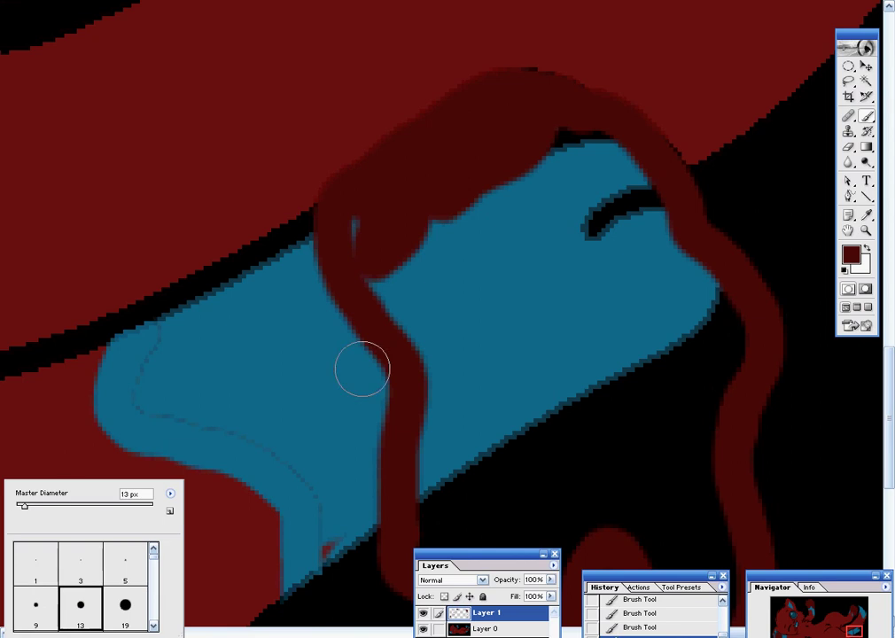
pyautogui.moveTo(381, 310)
pyautogui.mouseDown()
pyautogui.moveTo(361, 213)
pyautogui.moveTo(530, 186)
pyautogui.moveTo(473, 156)
pyautogui.moveTo(585, 148)
pyautogui.moveTo(605, 207)
pyautogui.moveTo(644, 195)
pyautogui.moveTo(715, 292)
pyautogui.mouseUp()
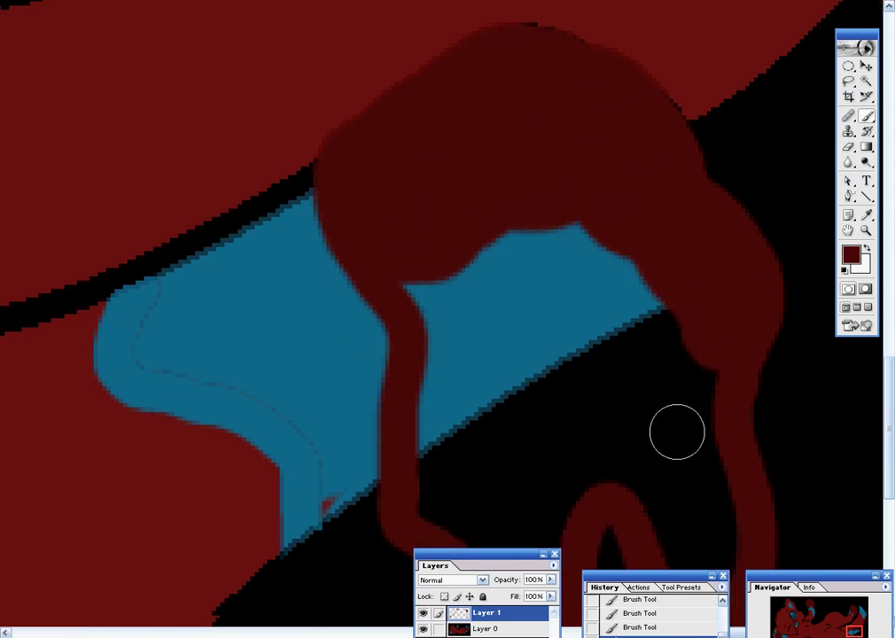
pyautogui.scroll(-5, 677, 429)
pyautogui.moveTo(682, 406)
pyautogui.mouseDown()
pyautogui.moveTo(665, 285)
pyautogui.moveTo(495, 431)
pyautogui.moveTo(484, 484)
pyautogui.moveTo(509, 411)
pyautogui.moveTo(464, 304)
pyautogui.moveTo(430, 183)
pyautogui.moveTo(462, 44)
pyautogui.moveTo(611, 22)
pyautogui.moveTo(609, 88)
pyautogui.moveTo(706, 264)
pyautogui.moveTo(567, 257)
pyautogui.moveTo(679, 292)
pyautogui.moveTo(496, 177)
pyautogui.moveTo(519, 295)
pyautogui.moveTo(532, 133)
pyautogui.moveTo(569, 179)
pyautogui.mouseUp()
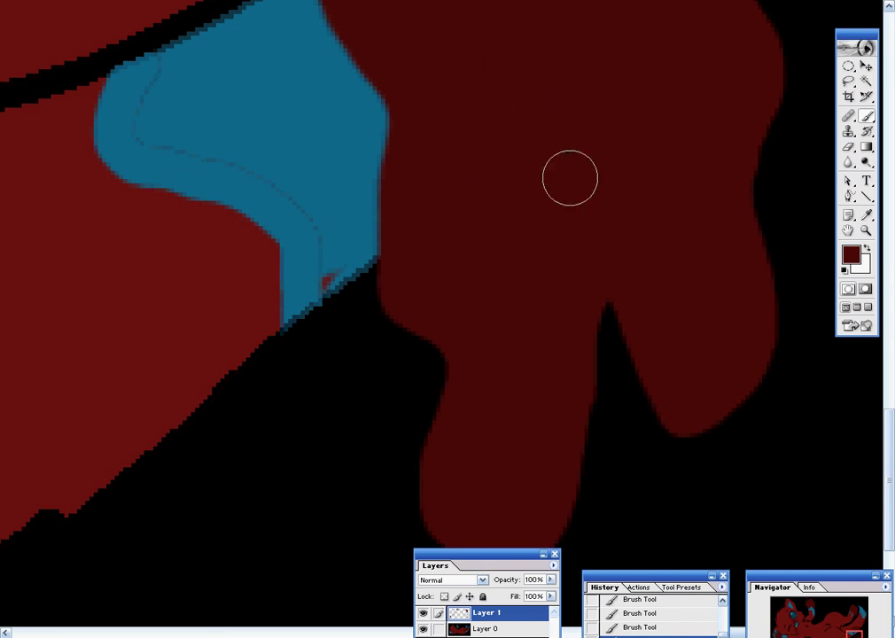
pyautogui.scroll(1, 582, 150)
pyautogui.scroll(3, 581, 164)
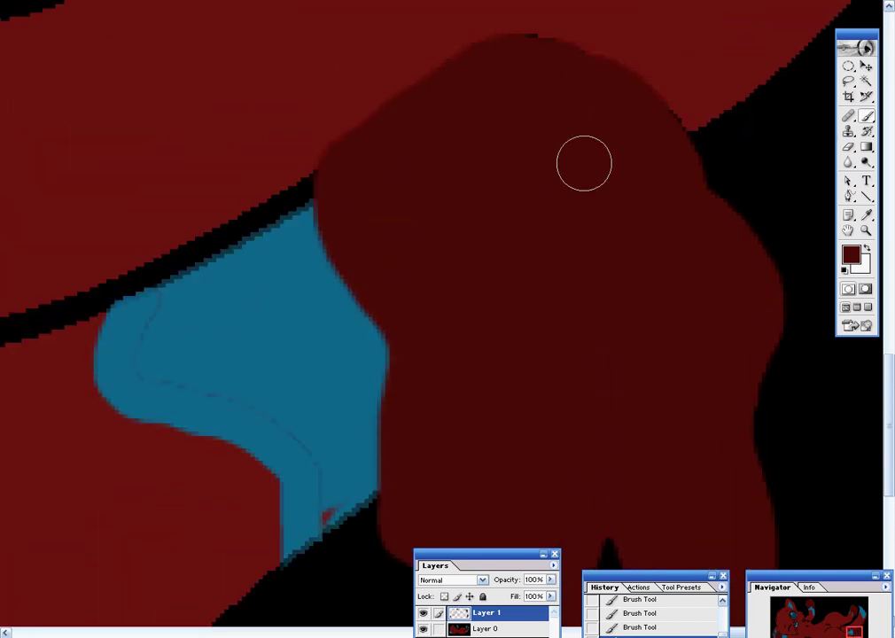
pyautogui.scroll(1, 585, 182)
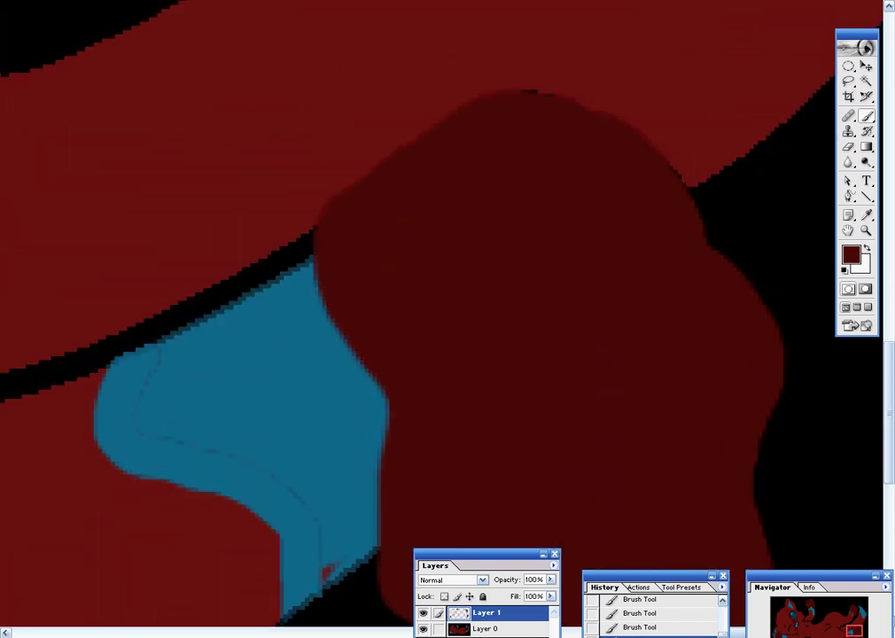
# - Outline a paw-shaped patch on the cat's belly in darker red with the 9 px brush
pyautogui.hscroll(-2, 408, 478)
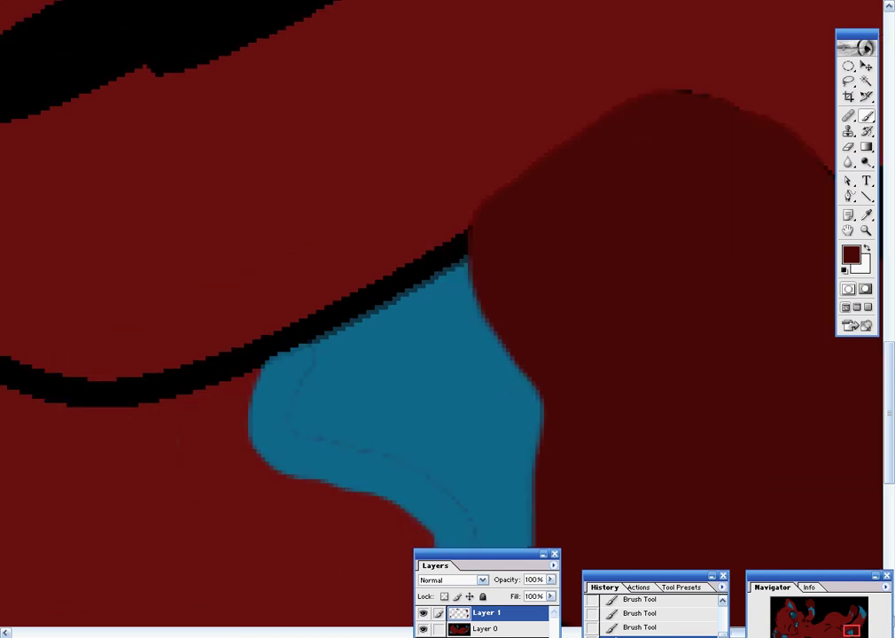
pyautogui.hscroll(-5, 407, 479)
pyautogui.hscroll(-3, 407, 479)
pyautogui.hscroll(-1, 407, 479)
pyautogui.scroll(2, 403, 461)
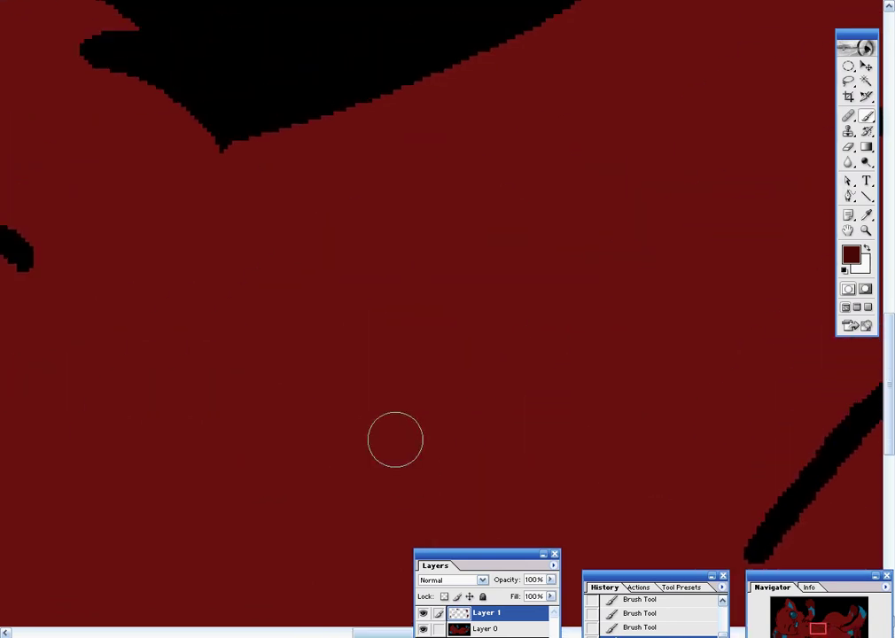
pyautogui.rightClick(9, 483)
pyautogui.scroll(-2, 248, 372)
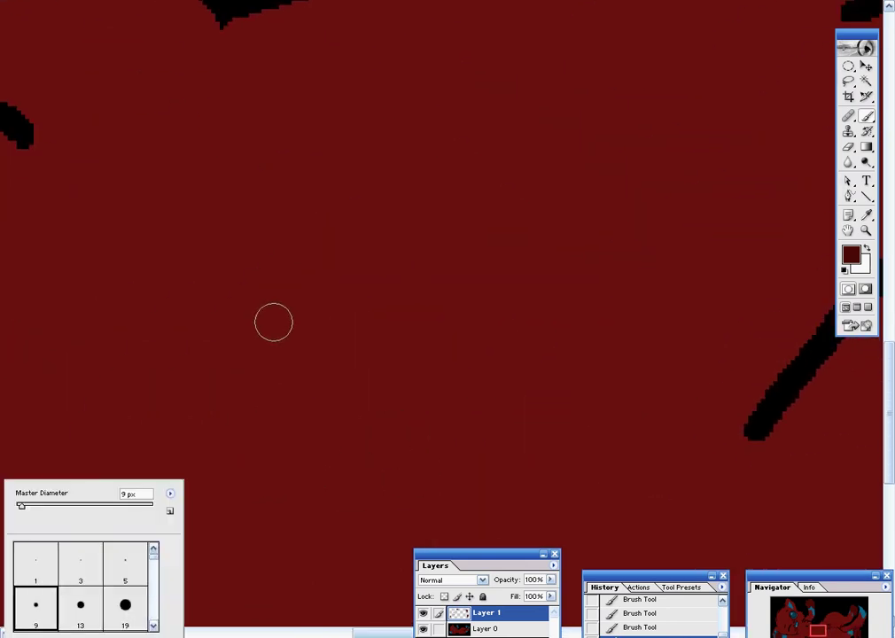
pyautogui.moveTo(155, 204)
pyautogui.mouseDown()
pyautogui.moveTo(300, 143)
pyautogui.moveTo(668, 162)
pyautogui.moveTo(655, 439)
pyautogui.mouseUp()
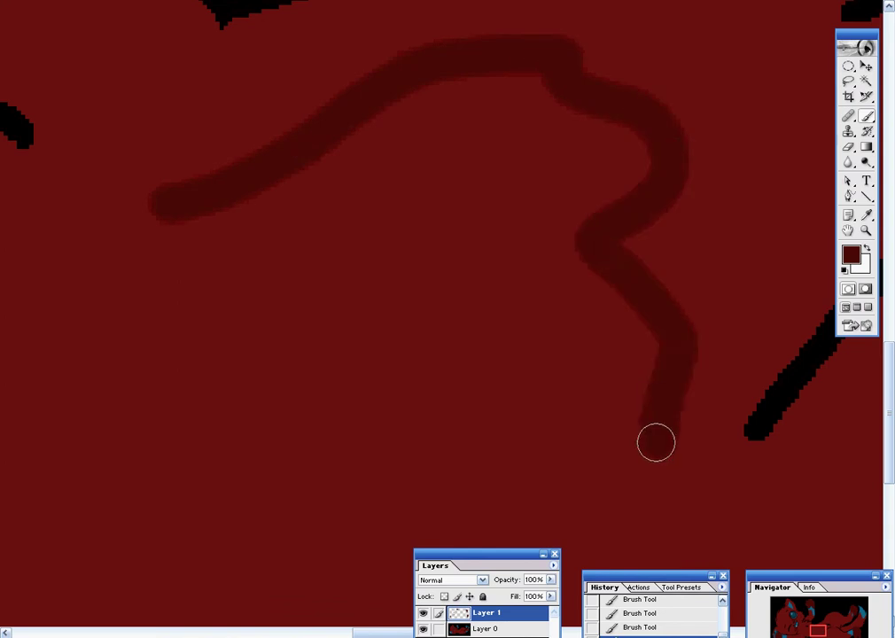
pyautogui.scroll(-1, 248, 194)
pyautogui.moveTo(174, 126); pyautogui.dragTo(196, 444)
pyautogui.scroll(-1, 197, 444)
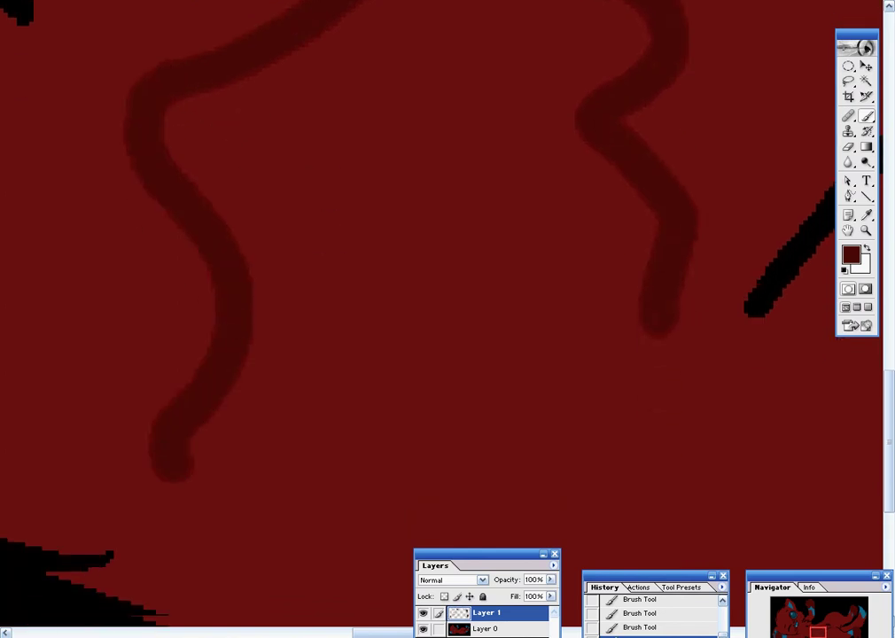
pyautogui.scroll(-1, 427, 337)
pyautogui.scroll(-2, 180, 300)
pyautogui.moveTo(180, 300)
pyautogui.mouseDown()
pyautogui.moveTo(351, 256)
pyautogui.moveTo(569, 299)
pyautogui.moveTo(675, 196)
pyautogui.moveTo(663, 116)
pyautogui.mouseUp()
pyautogui.scroll(1, 644, 230)
pyautogui.scroll(1, 645, 230)
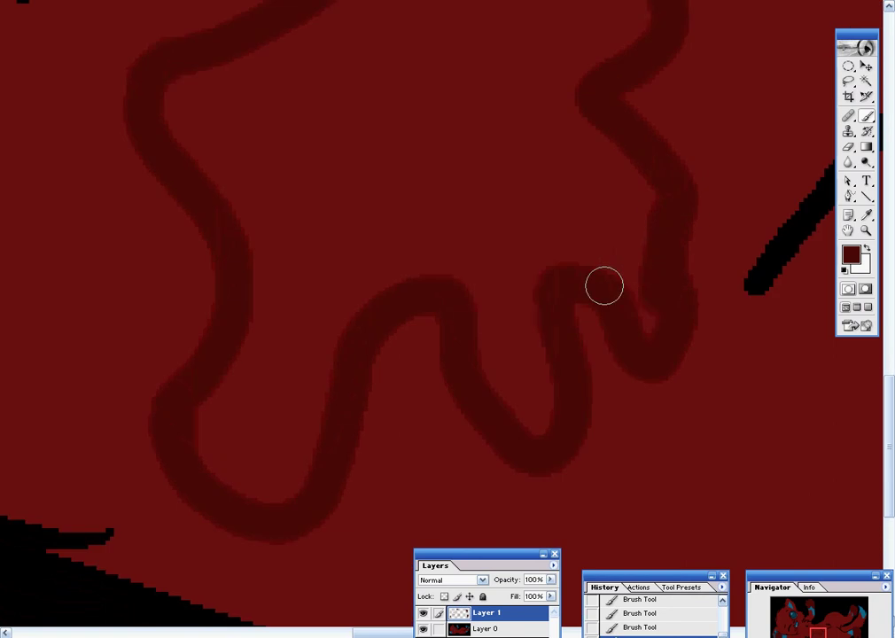
# - Fill the belly blotch solid with the 13 px brush, then zoom out to the whole cat
pyautogui.rightClick(9, 496)
pyautogui.click(80, 605)
pyautogui.moveTo(275, 366)
pyautogui.mouseDown()
pyautogui.moveTo(223, 443)
pyautogui.moveTo(195, 381)
pyautogui.moveTo(239, 328)
pyautogui.moveTo(317, 311)
pyautogui.moveTo(285, 214)
pyautogui.moveTo(199, 142)
pyautogui.moveTo(164, 89)
pyautogui.moveTo(310, 228)
pyautogui.moveTo(441, 277)
pyautogui.moveTo(494, 283)
pyautogui.moveTo(529, 331)
pyautogui.moveTo(535, 255)
pyautogui.moveTo(629, 228)
pyautogui.mouseUp()
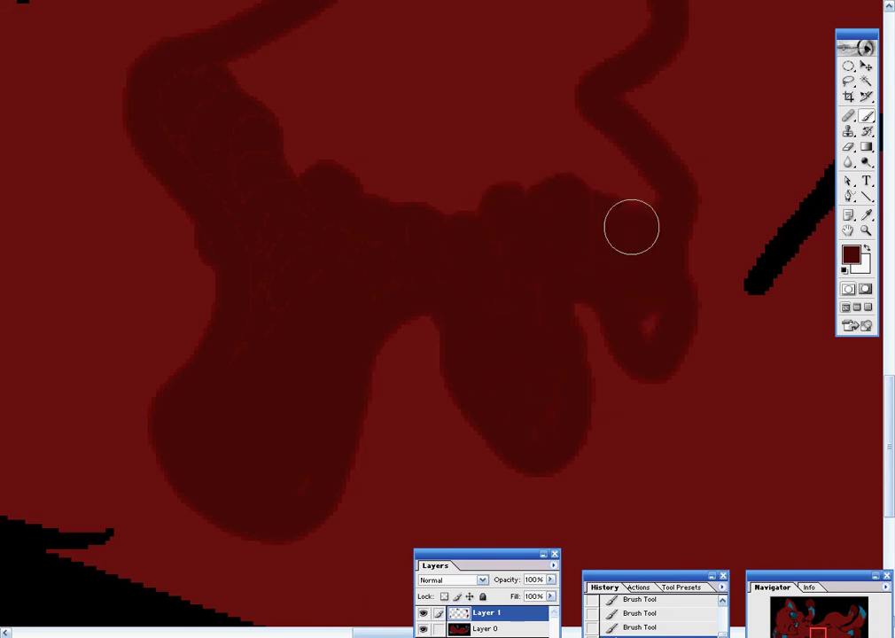
pyautogui.scroll(3, 636, 292)
pyautogui.scroll(1, 643, 372)
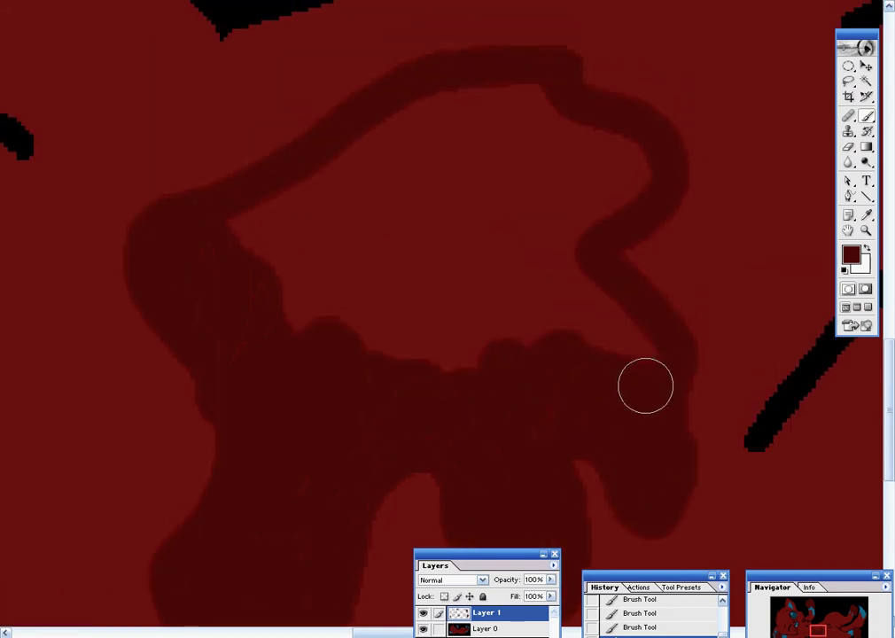
pyautogui.moveTo(645, 384)
pyautogui.mouseDown()
pyautogui.moveTo(583, 322)
pyautogui.moveTo(628, 172)
pyautogui.moveTo(532, 142)
pyautogui.mouseUp()
pyautogui.moveTo(417, 79)
pyautogui.mouseDown()
pyautogui.moveTo(329, 170)
pyautogui.moveTo(239, 222)
pyautogui.moveTo(360, 256)
pyautogui.moveTo(354, 270)
pyautogui.moveTo(481, 346)
pyautogui.moveTo(557, 230)
pyautogui.mouseUp()
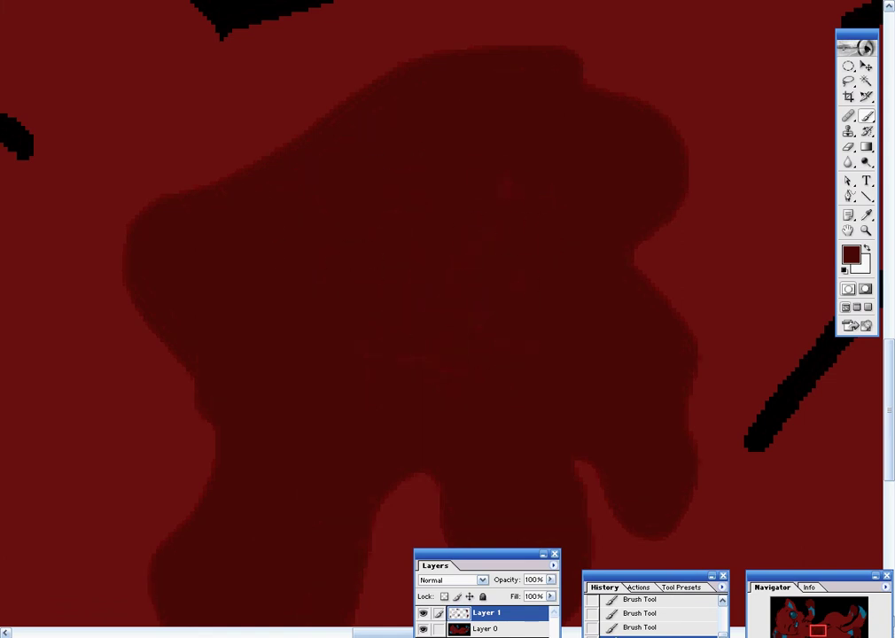
pyautogui.hotkey('ctrl', '-')
pyautogui.hotkey('ctrl', '-')
pyautogui.hotkey('ctrl', '-')
pyautogui.hotkey('ctrl', '-')
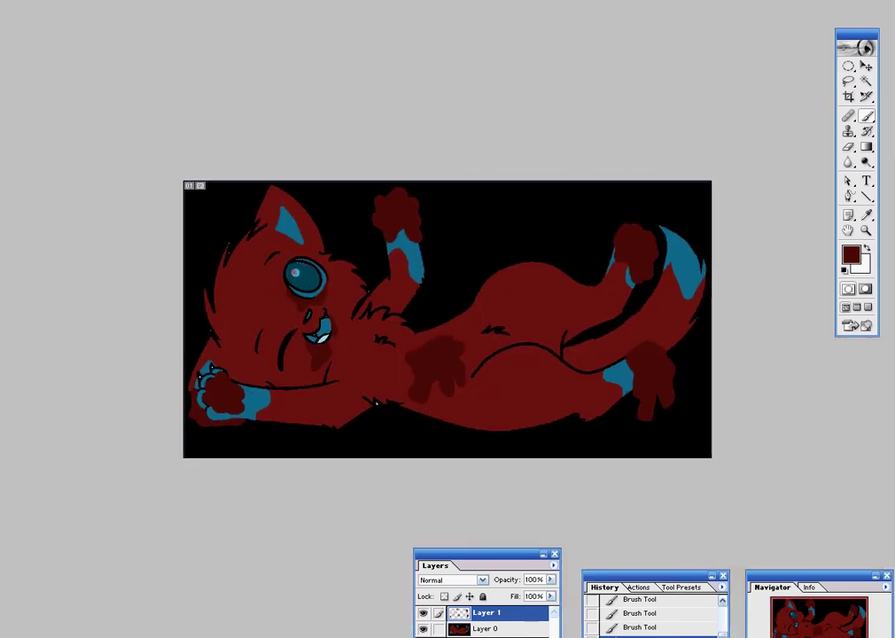
# - Toggle Layer 1's visibility off and on, then zoom in and out to check the shading
pyautogui.click(423, 612)
pyautogui.click(423, 612)
pyautogui.hotkey('ctrl', '+')
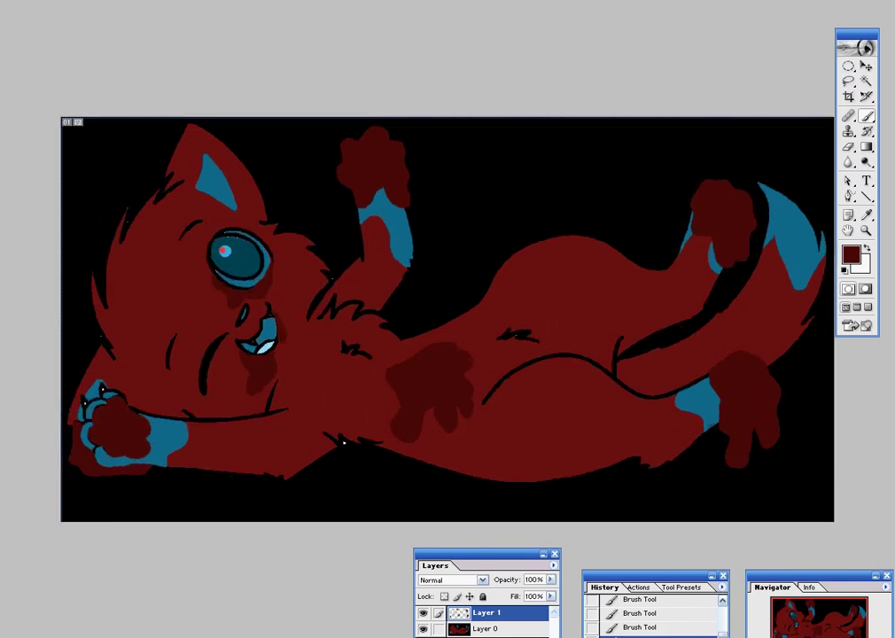
pyautogui.hotkey('ctrl', '+')
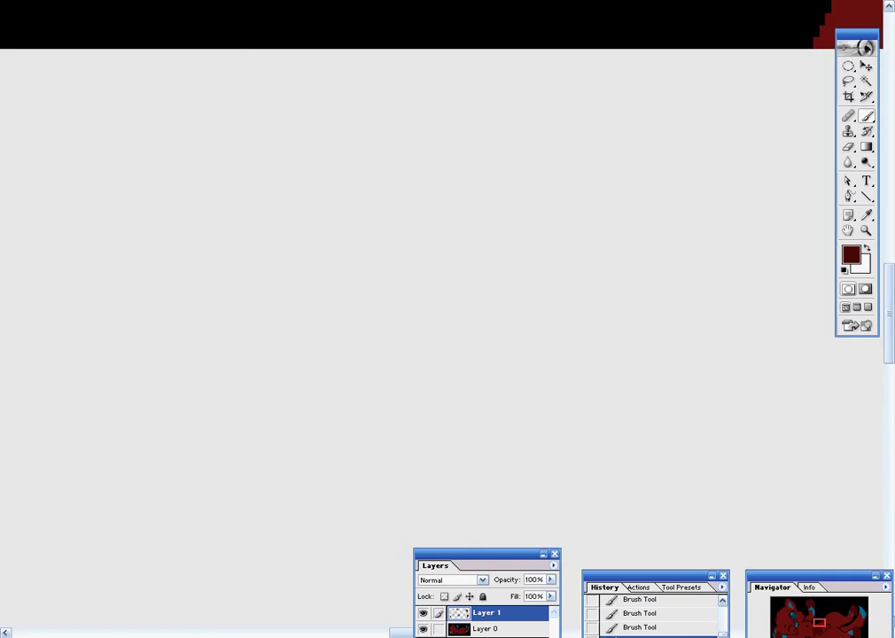
pyautogui.hotkey('ctrl', '+')
pyautogui.hotkey('ctrl', '+')
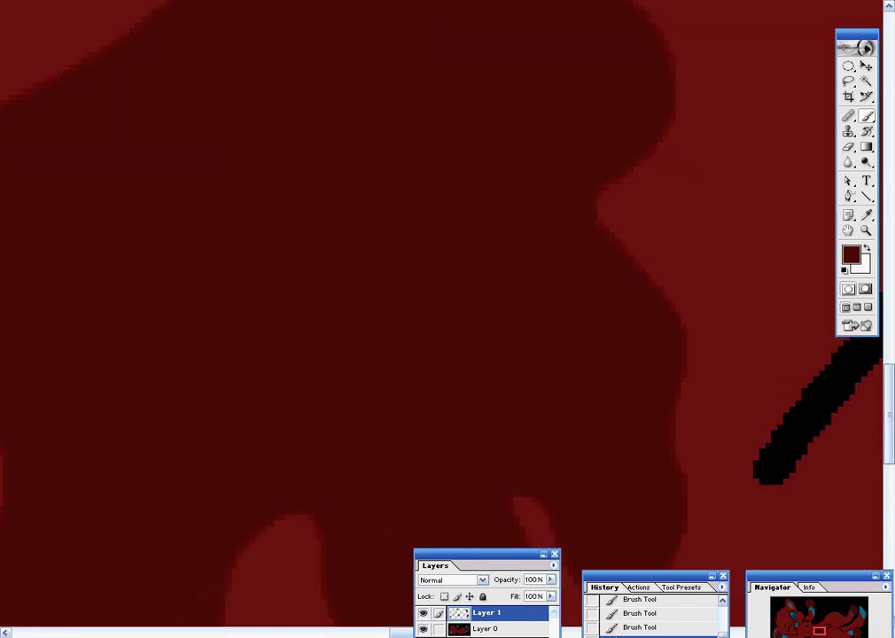
pyautogui.scroll(5, 425, 310)
pyautogui.scroll(5, 426, 310)
pyautogui.scroll(3, 425, 310)
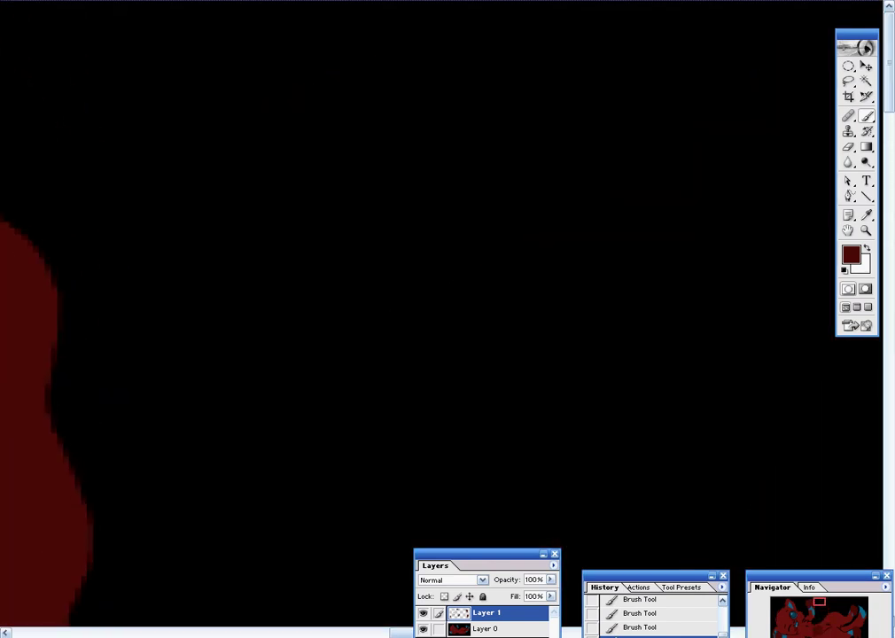
pyautogui.hotkey('ctrl', '-')
pyautogui.hotkey('ctrl', '-')
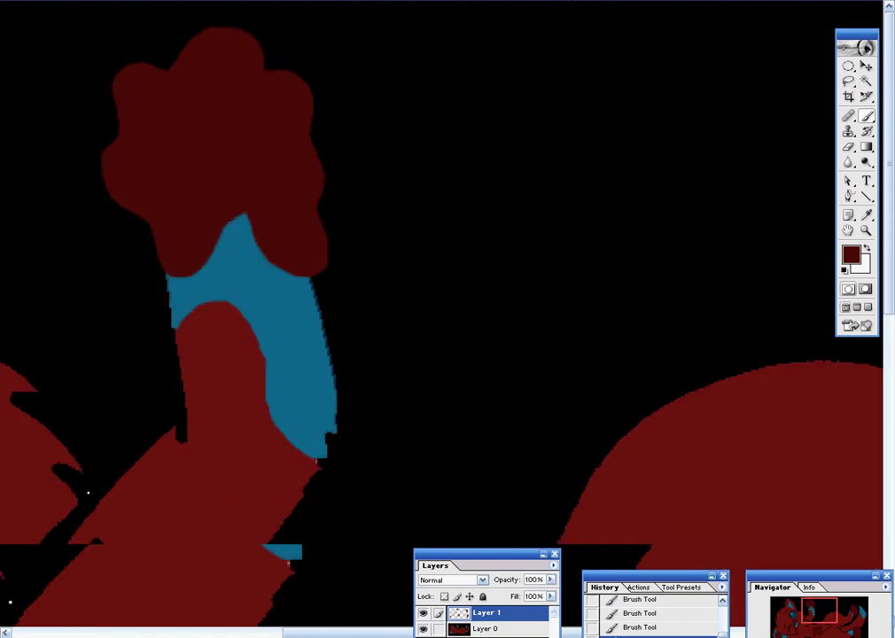
pyautogui.hotkey('ctrl', '-')
pyautogui.hotkey('ctrl', '-')
pyautogui.hotkey('ctrl', '-')
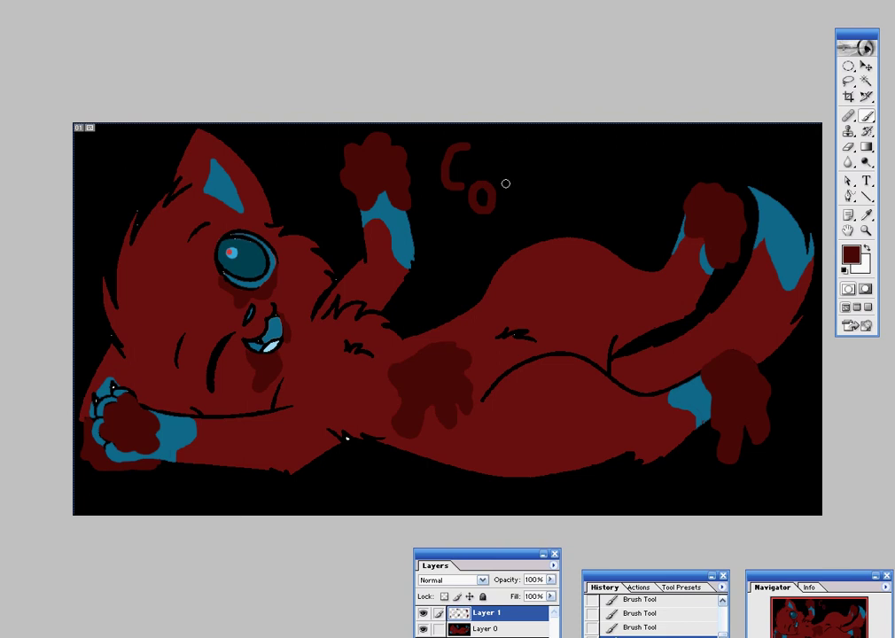
# - Hand-letter the rest of 'Come' and the word 'Play!' below it in dark red
pyautogui.moveTo(518, 180); pyautogui.dragTo(541, 198)
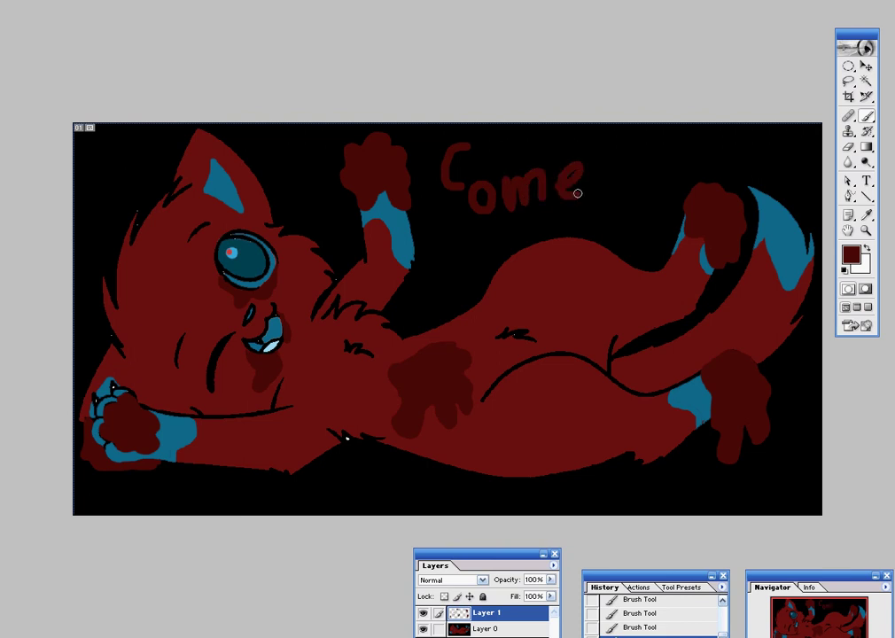
pyautogui.moveTo(434, 232)
pyautogui.mouseDown()
pyautogui.moveTo(435, 273)
pyautogui.moveTo(458, 240)
pyautogui.moveTo(463, 266)
pyautogui.moveTo(535, 256)
pyautogui.moveTo(513, 306)
pyautogui.mouseUp()
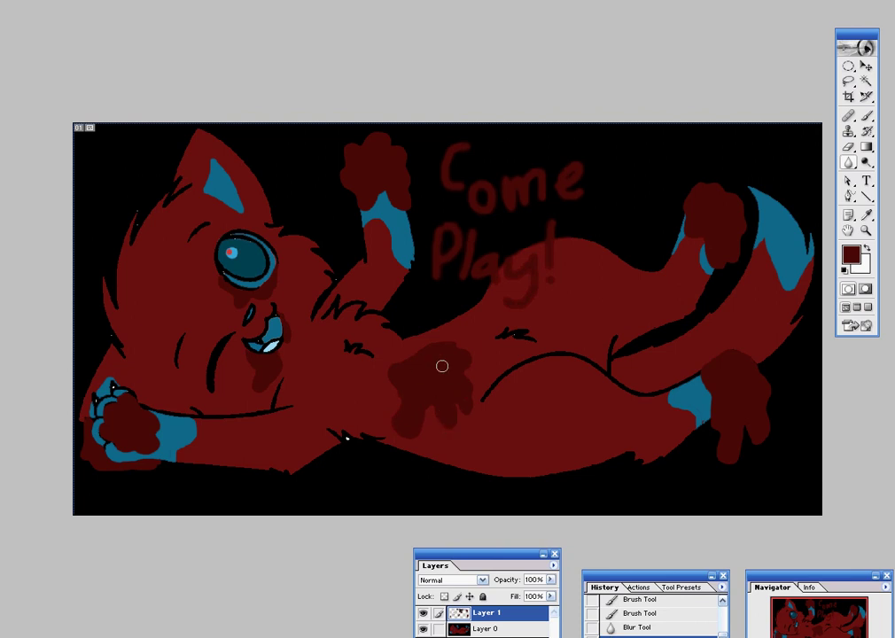
# - Blur the edges of the darker-red paw and belly shading with the Blur Tool
pyautogui.moveTo(393, 379)
pyautogui.mouseDown()
pyautogui.moveTo(278, 387)
pyautogui.moveTo(245, 404)
pyautogui.mouseUp()
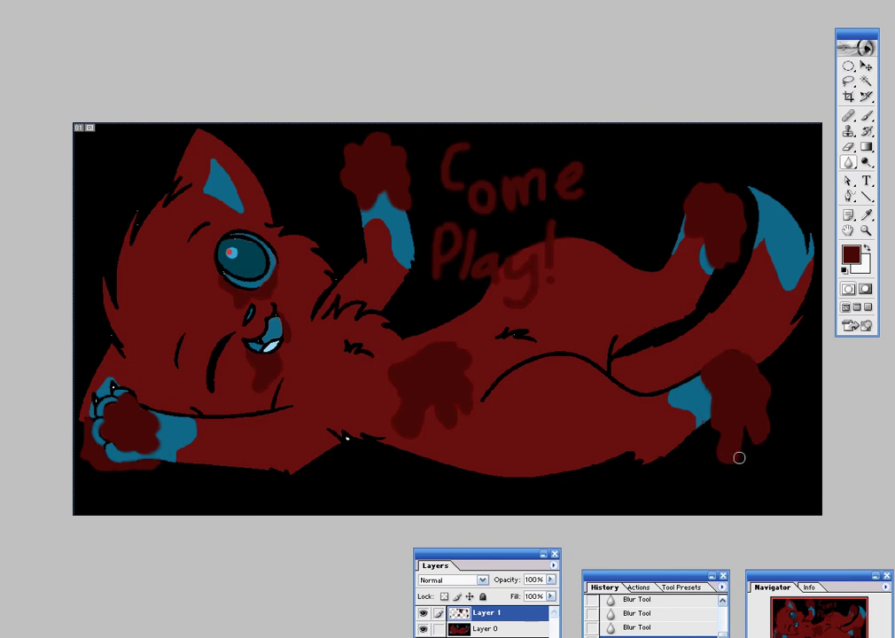
# - Lower Layer 1's opacity to 75% with the Opacity slider in the Layers panel
pyautogui.click(550, 579)
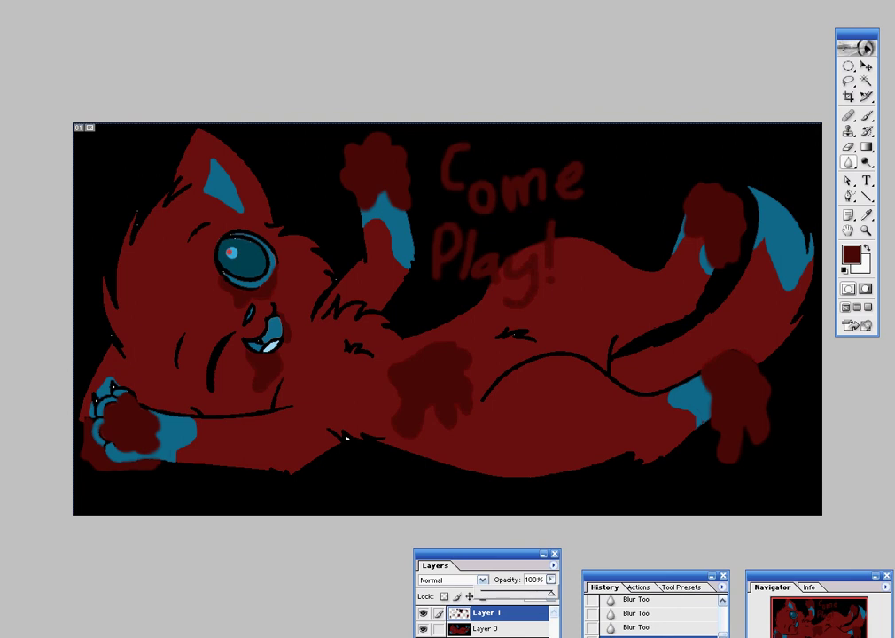
pyautogui.moveTo(550, 591); pyautogui.dragTo(521, 592)
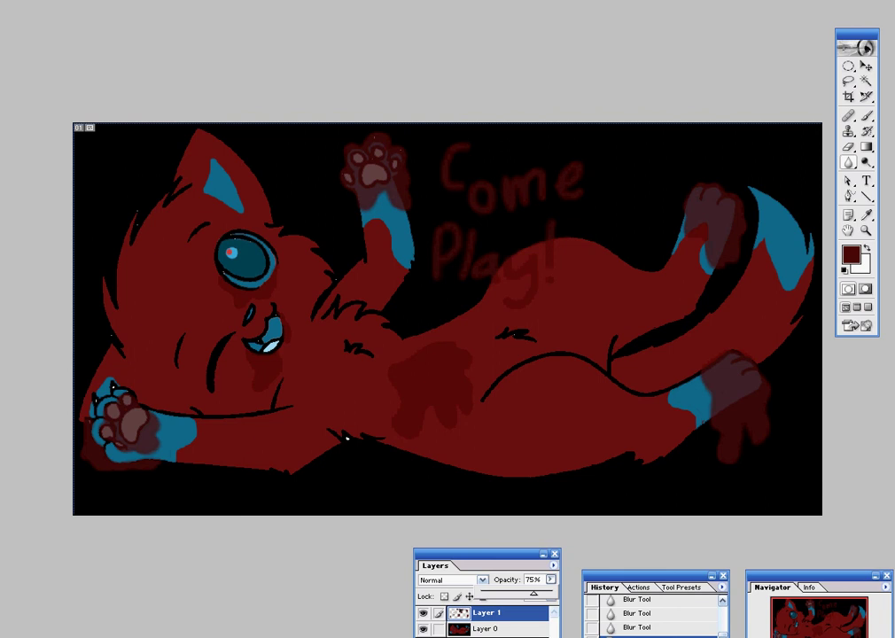
pyautogui.rightClick(159, 637)
pyautogui.rightClick(159, 637)
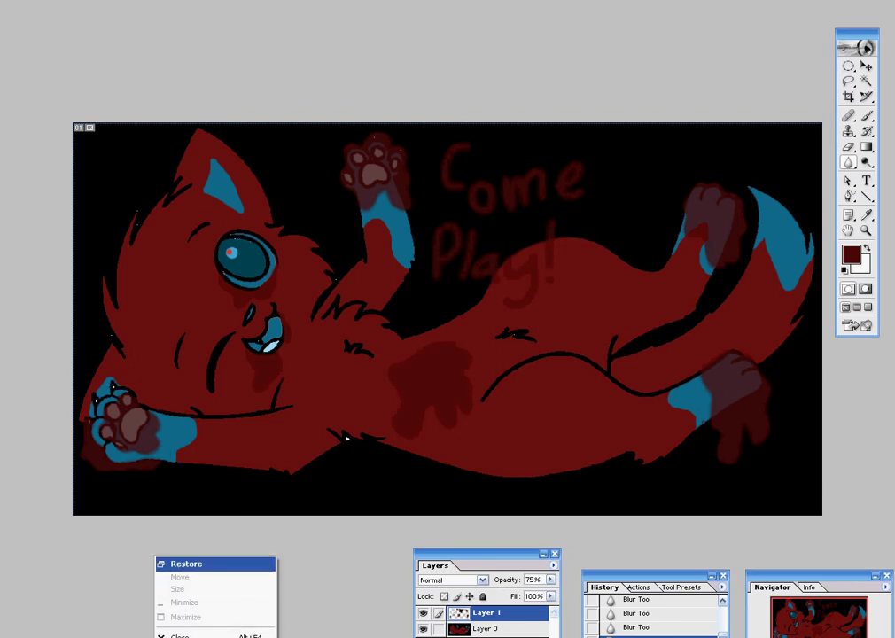